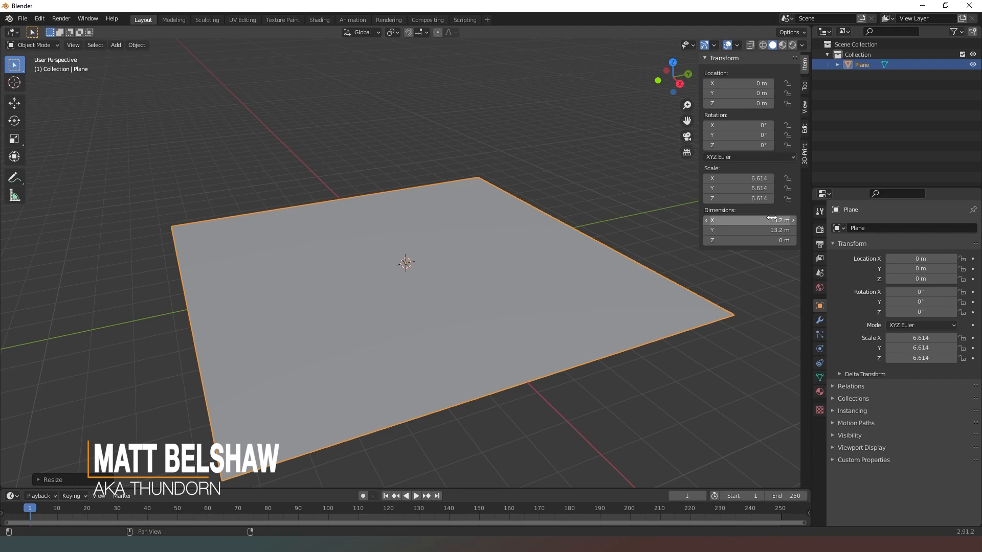
- Put the plane into Edit Mode and view it from straight above in orthographic projection
left_click(772, 220)
key("Return")
left_click_drag(673, 77, 675, 103)
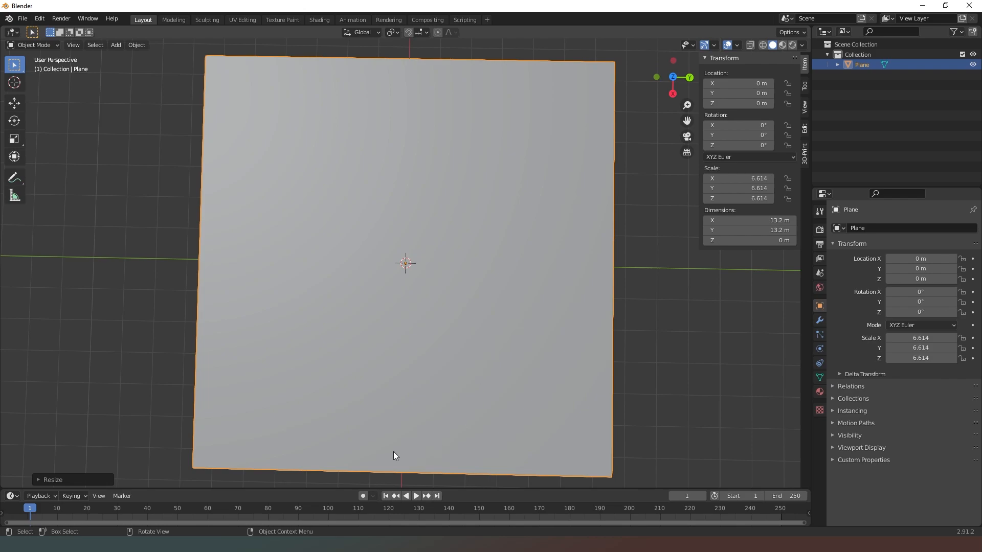
left_click(51, 46)
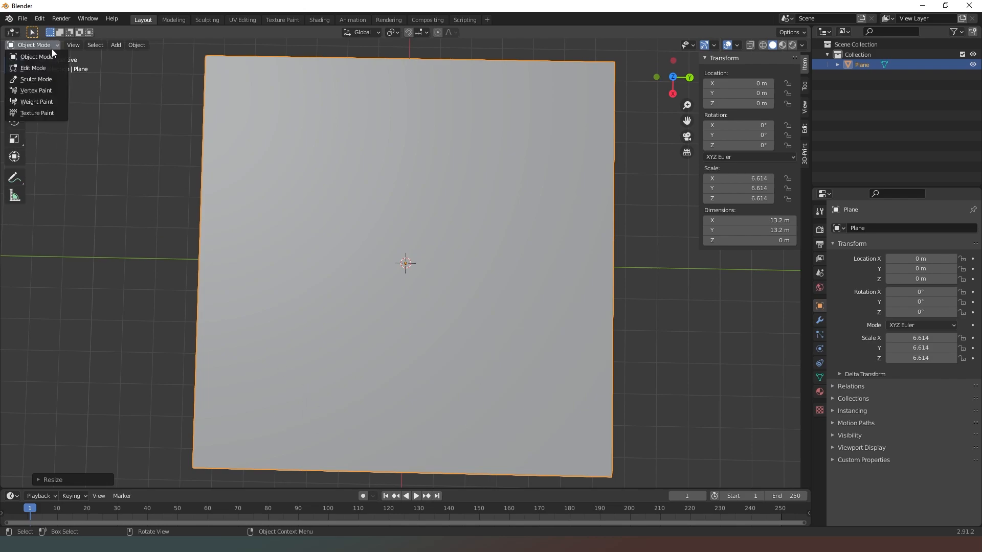
left_click(49, 58)
left_click(687, 152)
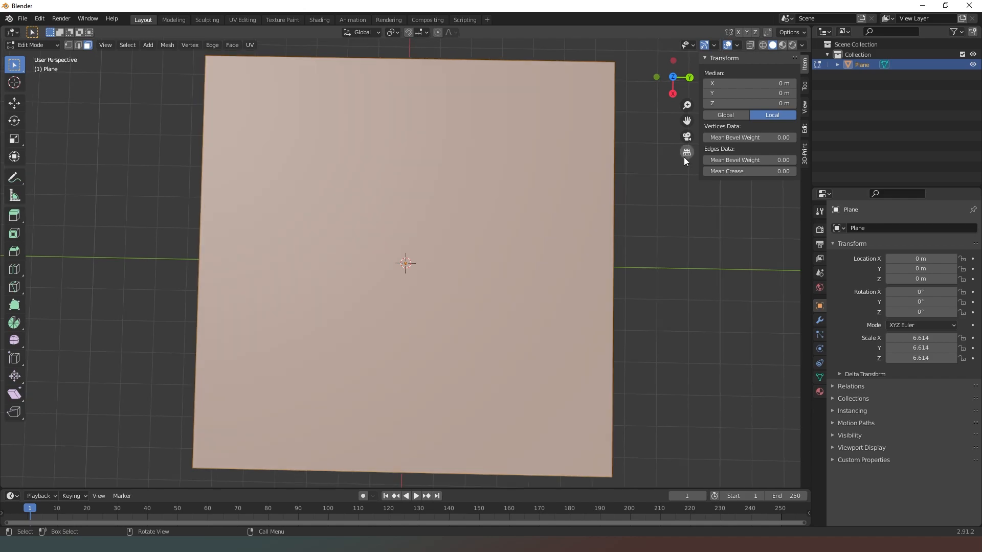
left_click(673, 77)
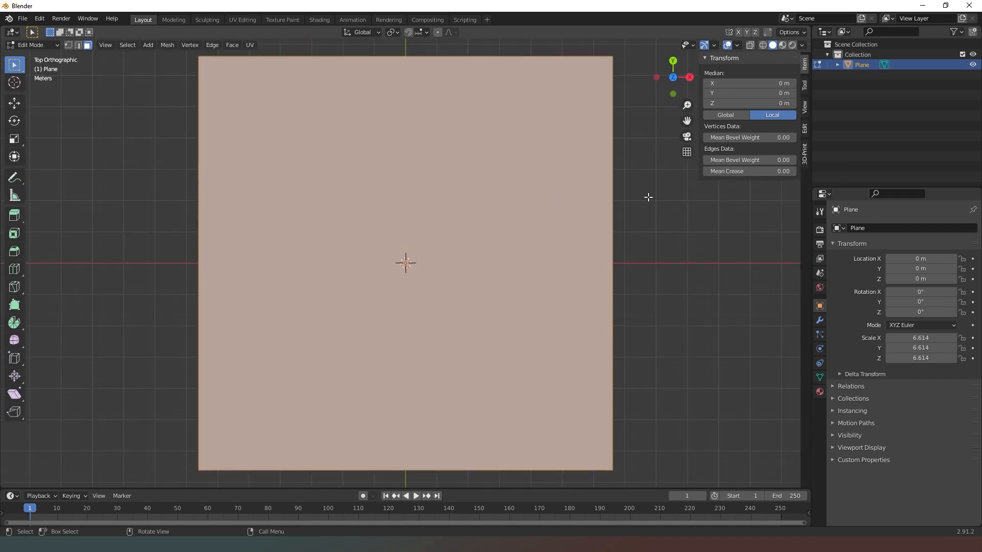
- Add loop cuts across the plane: horizontal near the lower edge and at about Y -0.34 m, vertical at about X -0.4 m and -0.13 m
left_click(15, 287)
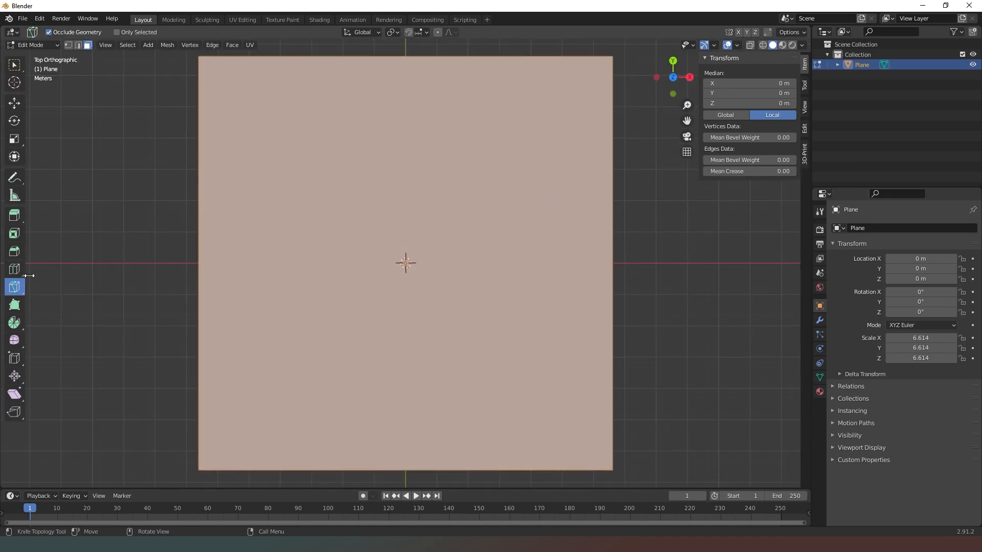
left_click(20, 268)
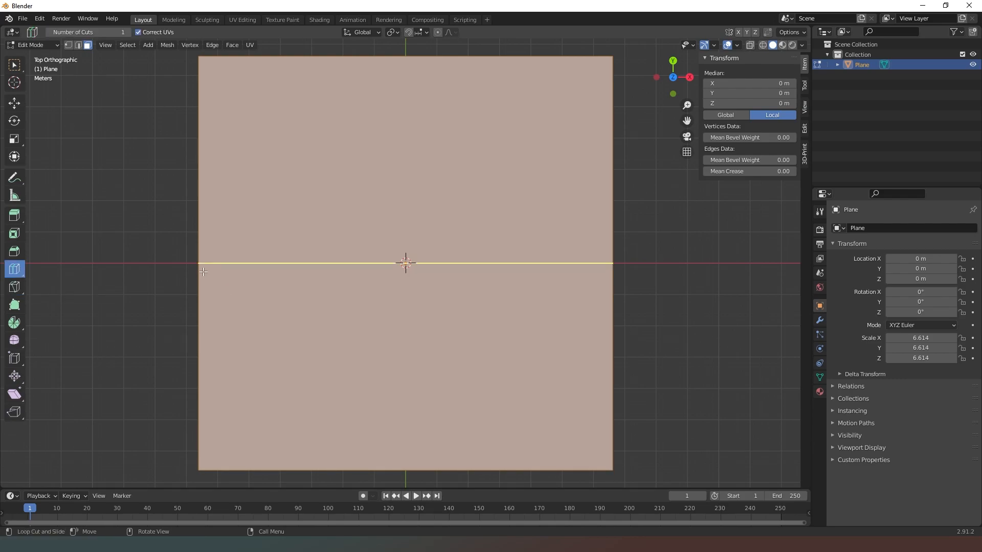
left_click_drag(203, 272, 209, 411)
left_click_drag(566, 297, 379, 421)
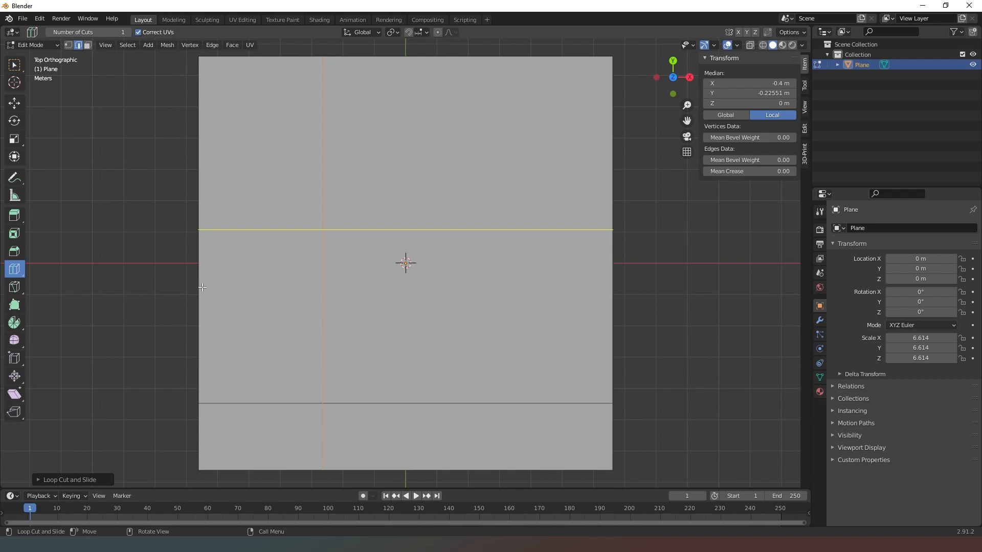
left_click_drag(202, 236, 201, 334)
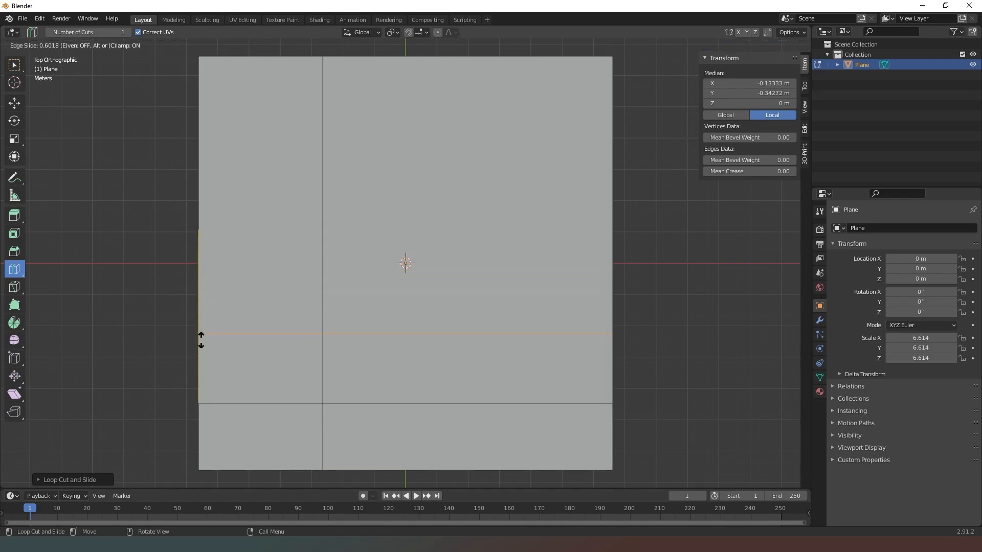
left_click_drag(361, 350, 277, 345)
left_click(14, 64)
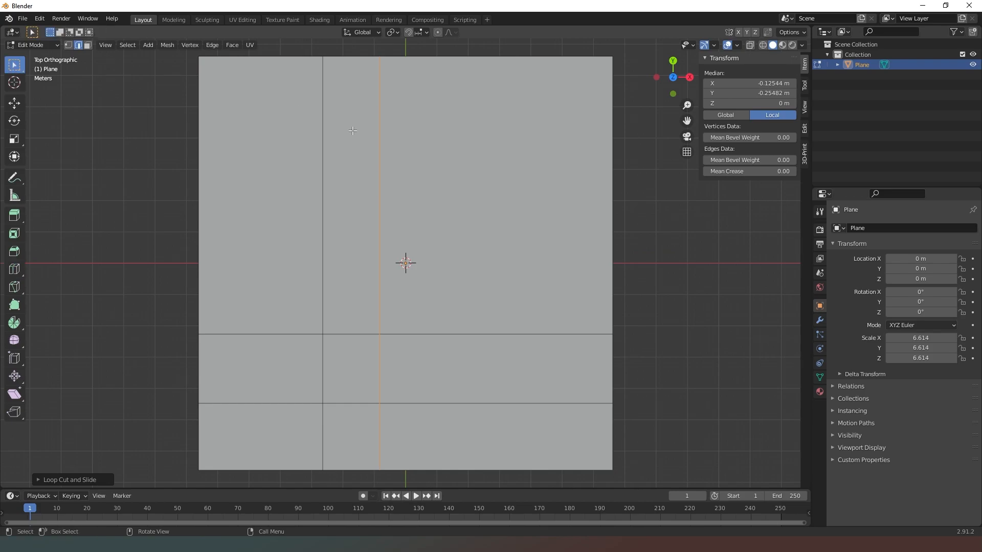
- Knife a diagonal cut across the upper-right corner of the small central face, between its top and right edges
left_click(380, 131)
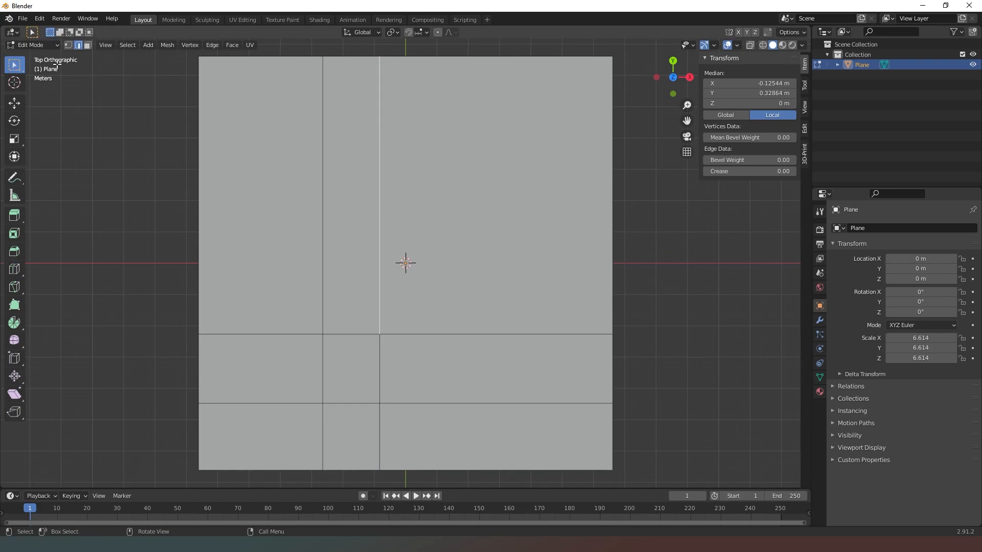
key("3")
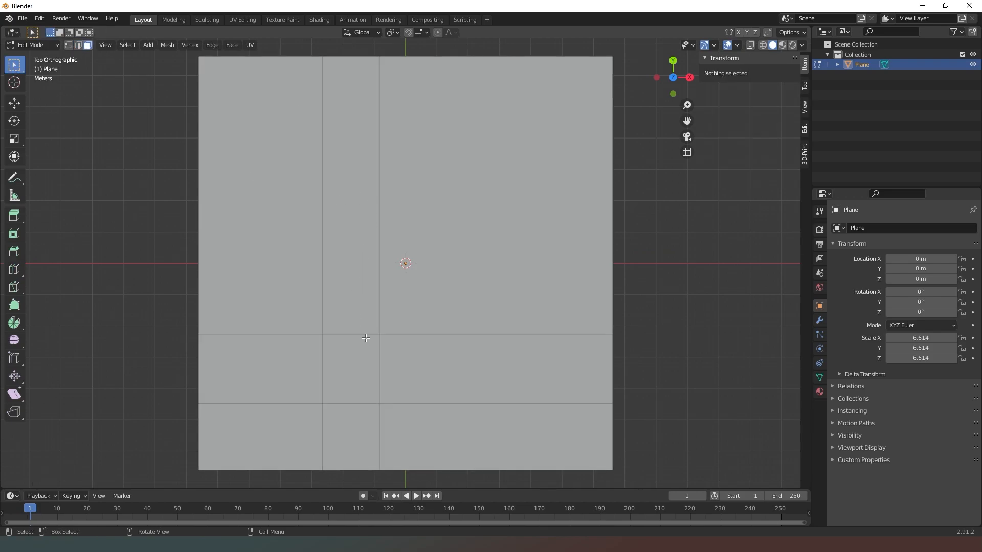
left_click(14, 287)
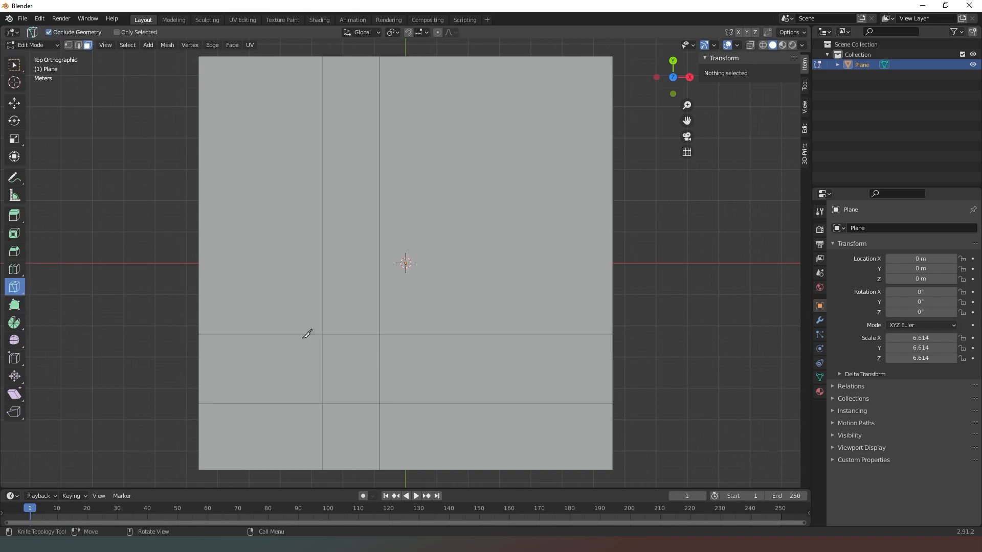
left_click(346, 333)
left_click(379, 359)
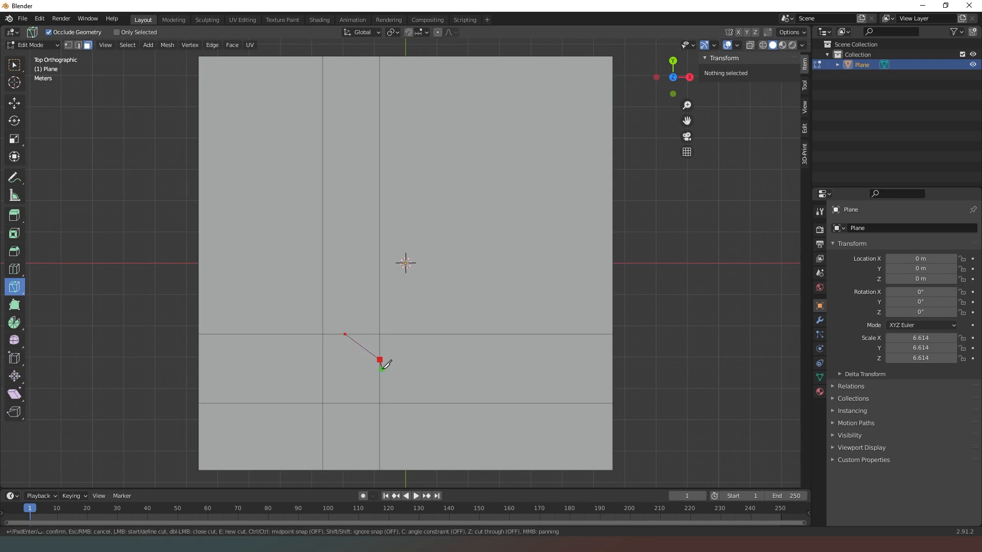
key("Return")
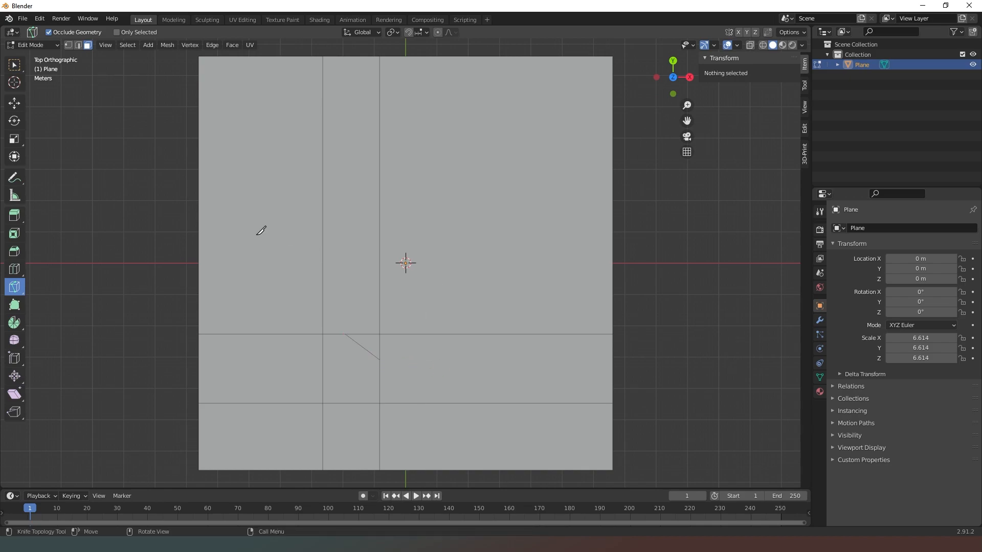
left_click(14, 65)
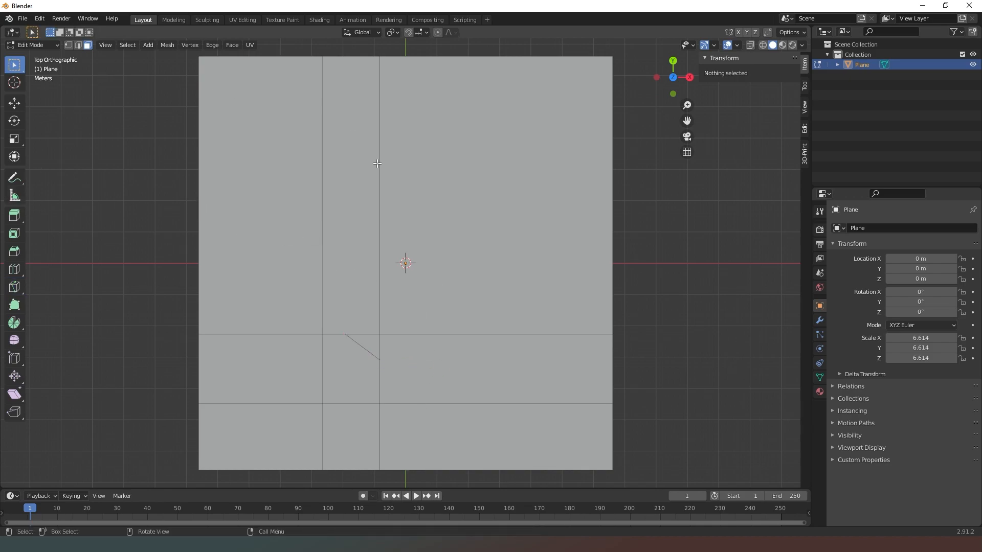
left_click(348, 270)
left_click(446, 238, "shift")
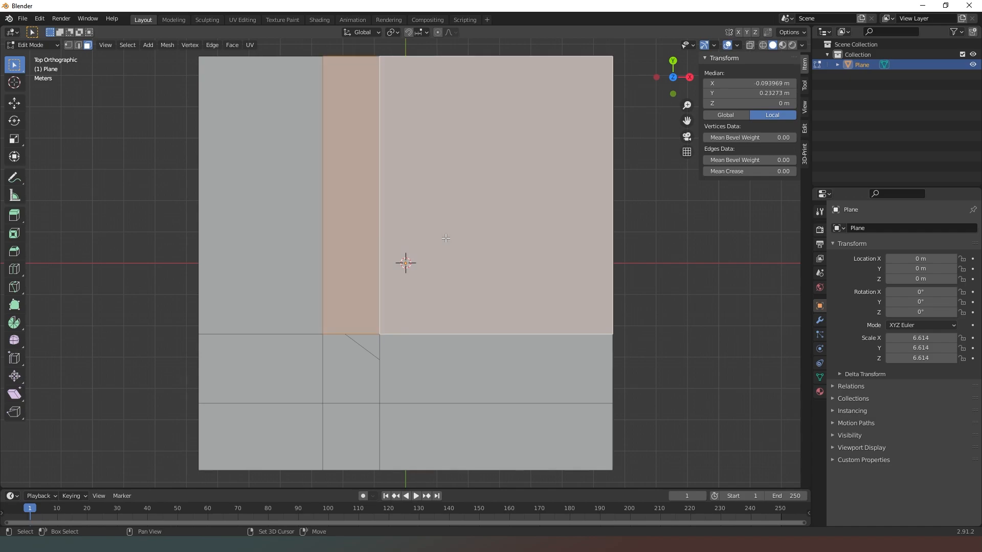
left_click(480, 370, "shift")
left_click(440, 425, "shift")
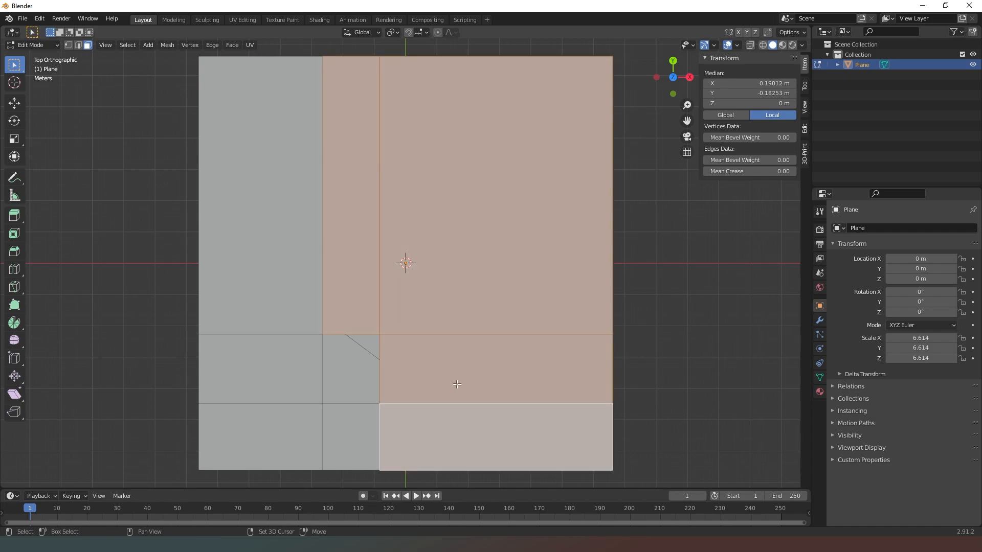
left_click(434, 284, "shift")
left_click(360, 261)
left_click(471, 250, "shift")
right_click(472, 249)
- Dissolve the large upper-right face and the narrow face beside it into a single face
left_click(473, 159)
left_click(376, 198, "shift")
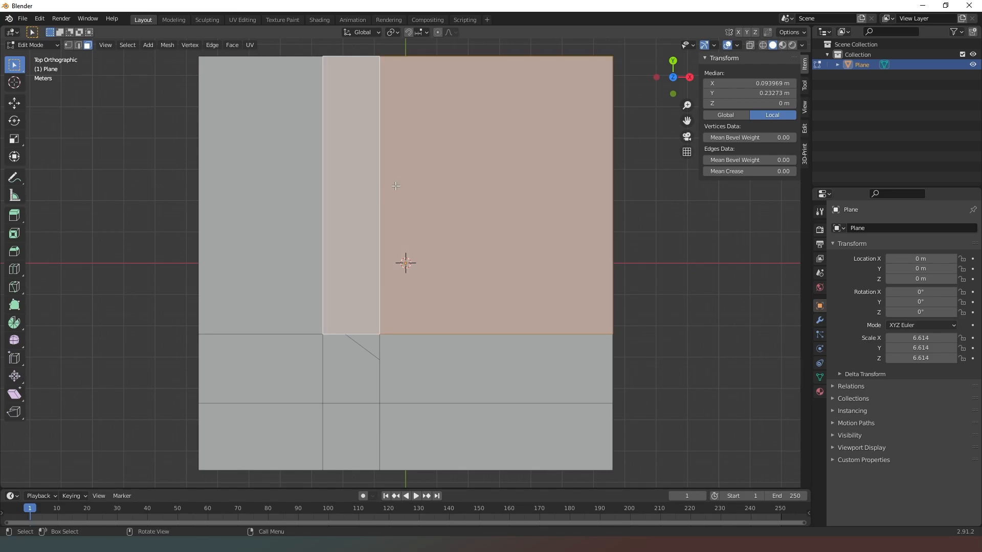
right_click(395, 186)
left_click(386, 256)
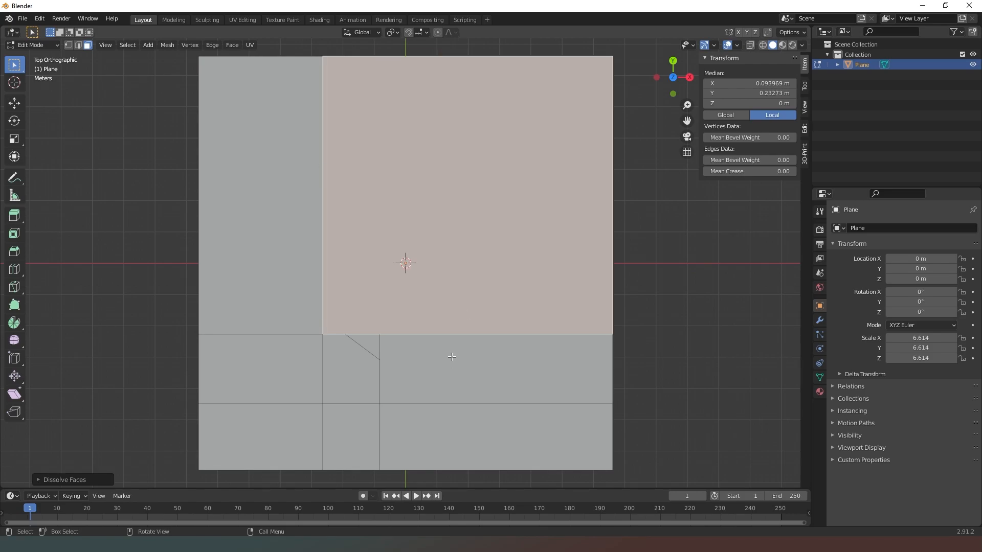
- Dissolve the small triangle above the diagonal cut into the large upper face
left_click(457, 344)
key("x")
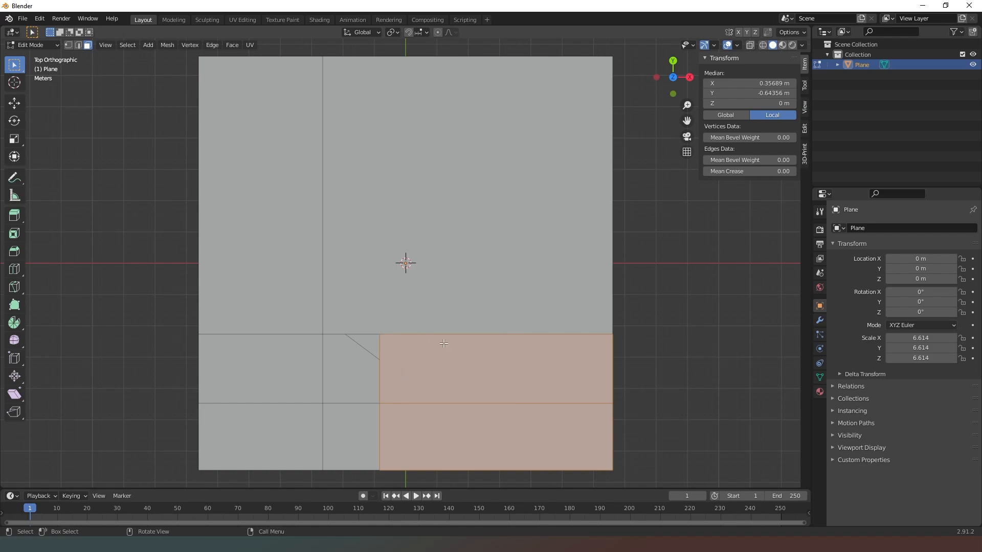
left_click(369, 341)
left_click(366, 278, "shift")
right_click(367, 278)
left_click(367, 275)
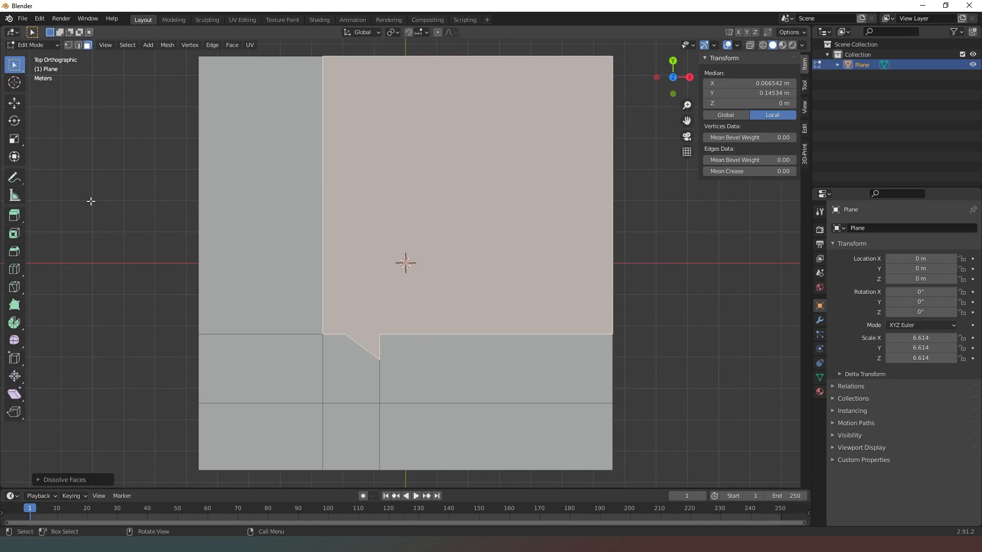
- Move the large face's lower-right edge down along Y to about -0.466 m, level with the lower end of the diagonal
left_click(77, 45)
left_click(14, 103)
left_click(532, 334)
left_click_drag(496, 294, 490, 321)
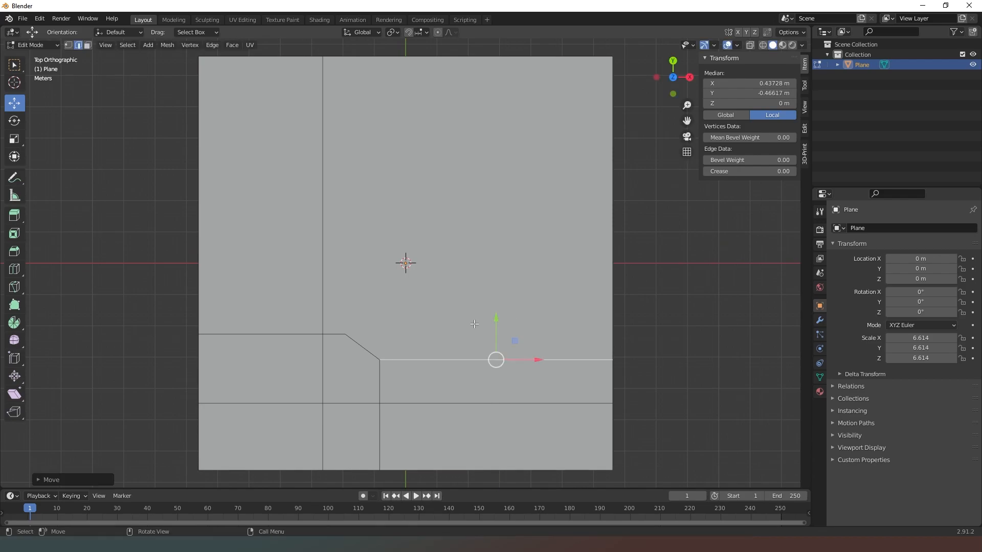
- Dissolve the vertices at the ends of the diagonal cut to remove the diagonal and its adjoining edges
scroll(370, 378, "up", 4)
scroll(370, 379, "up", 2)
left_click_drag(244, 485, 246, 478)
left_click(68, 45)
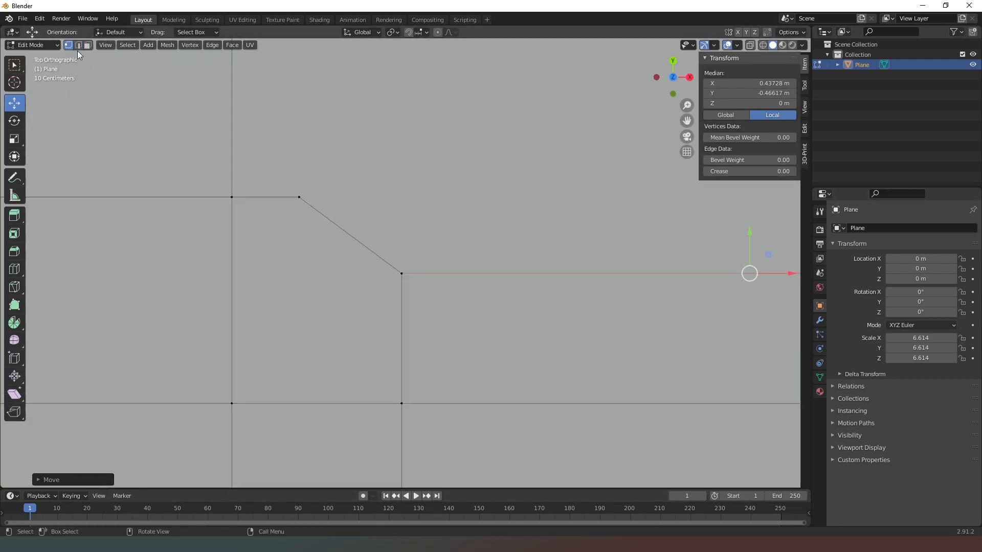
left_click(395, 261)
key("x")
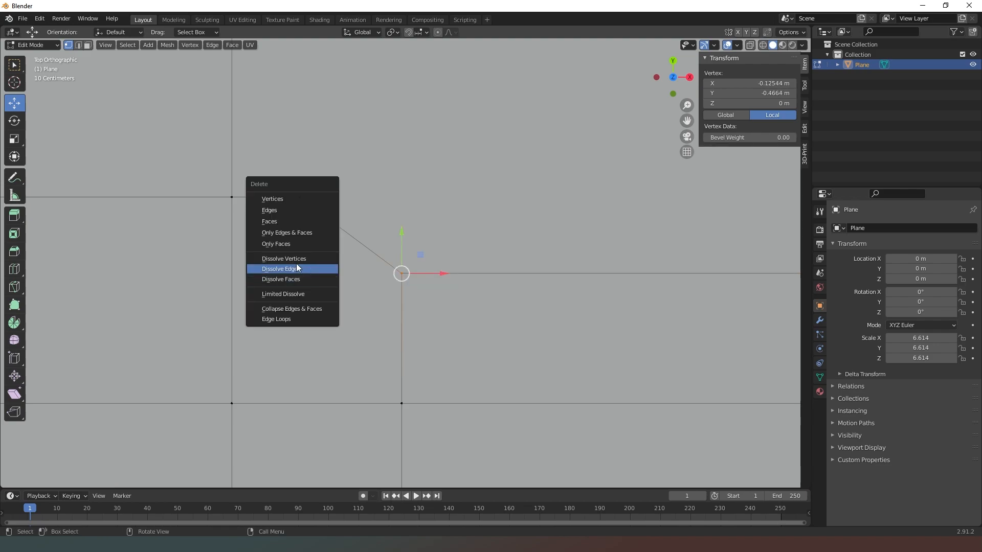
left_click(310, 268)
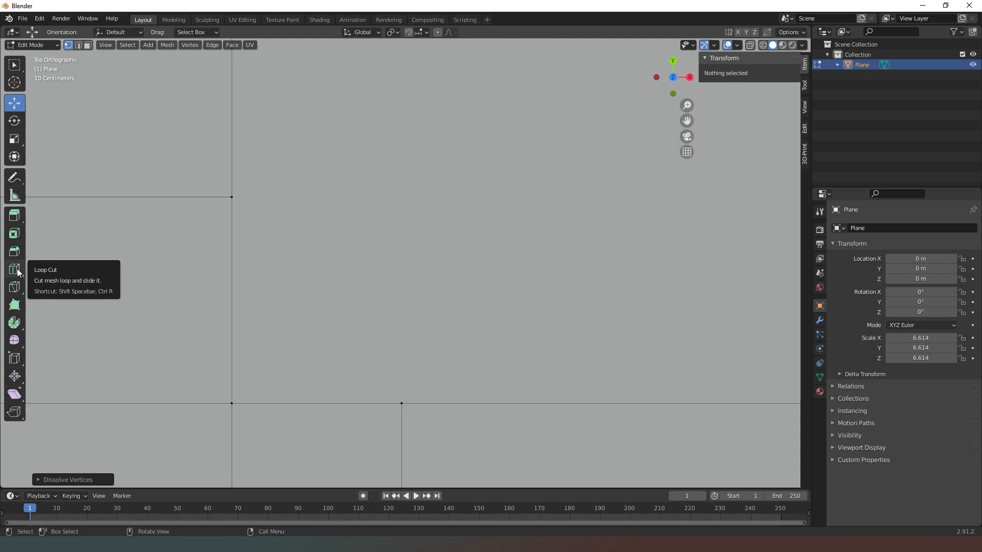
- Knife a diagonal edge from the top of the narrow lower strip's right edge to the inner corner of the left middle face
left_click(14, 287)
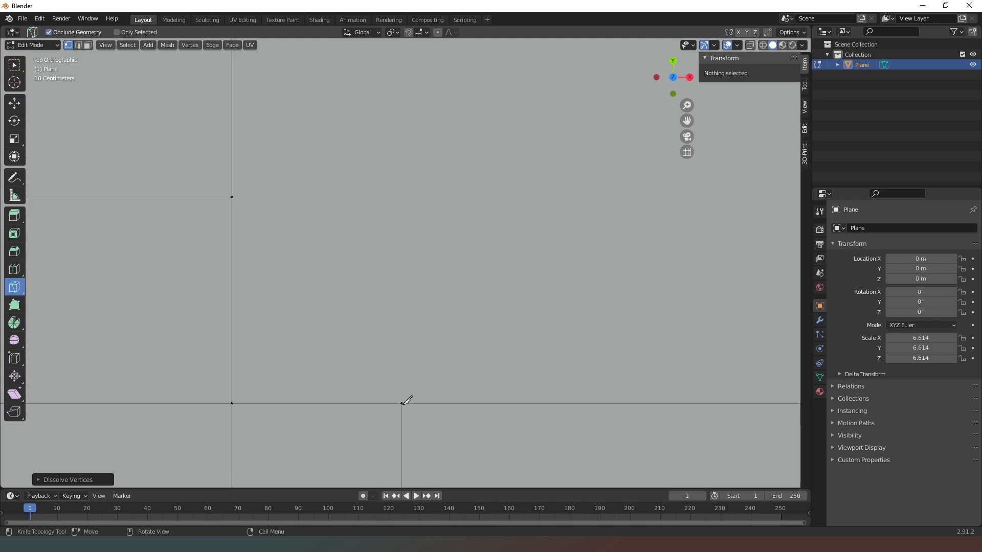
left_click(402, 403)
left_click(232, 197)
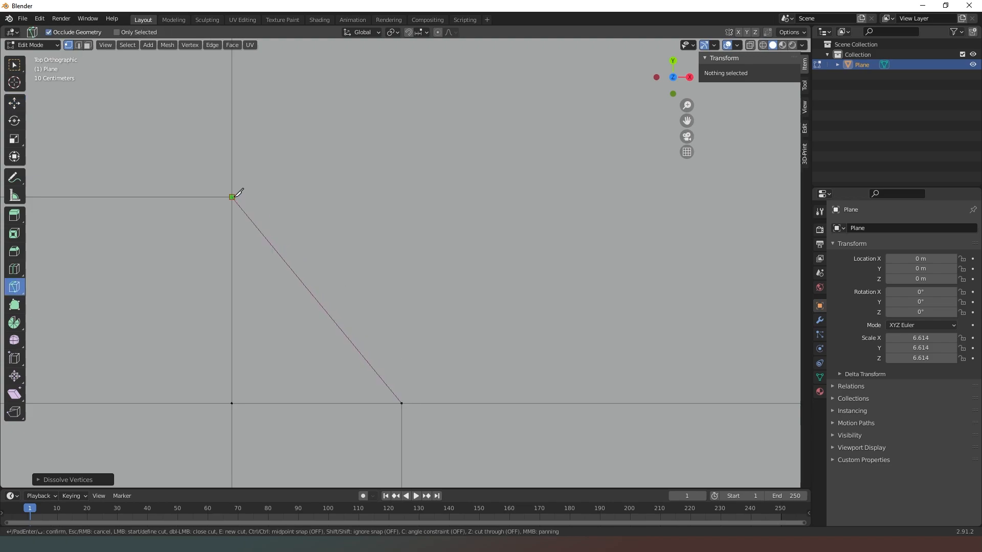
key("Return")
scroll(601, 366, "down", 5)
scroll(601, 365, "down", 1)
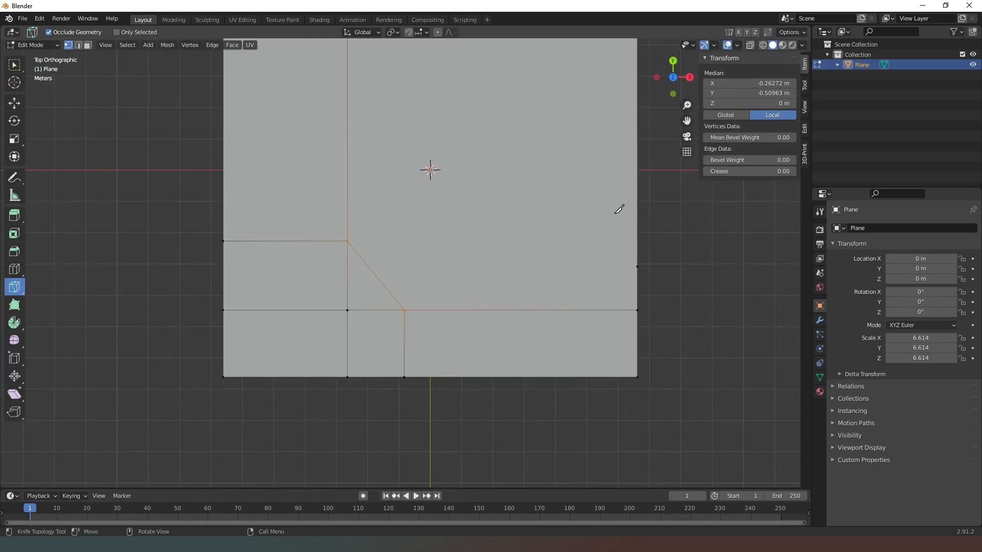
- Box-select the two middle rows of vertices and move them up along Y to enlarge the lower faces
left_click(14, 103)
left_click(14, 64)
left_click_drag(155, 189, 713, 332)
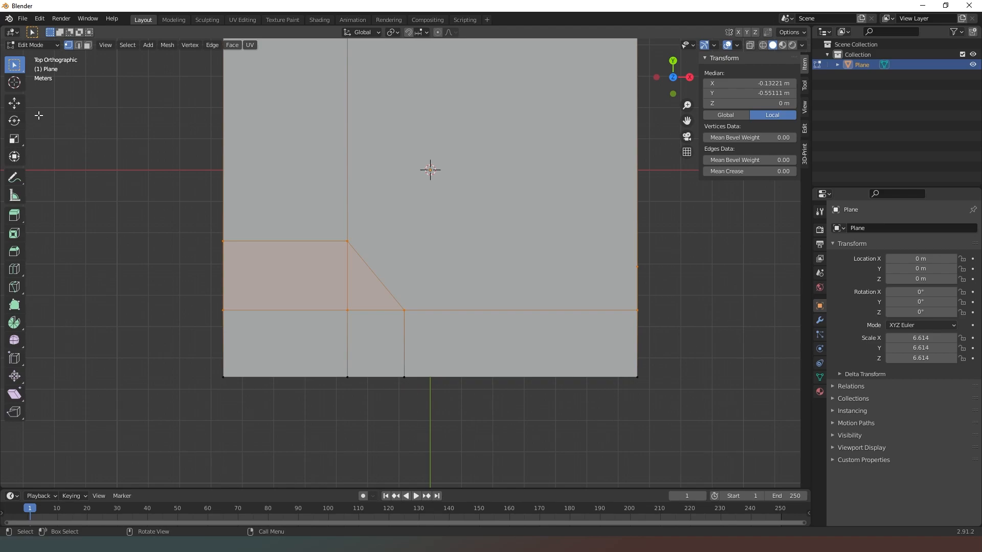
left_click(14, 103)
left_click_drag(404, 243, 403, 167)
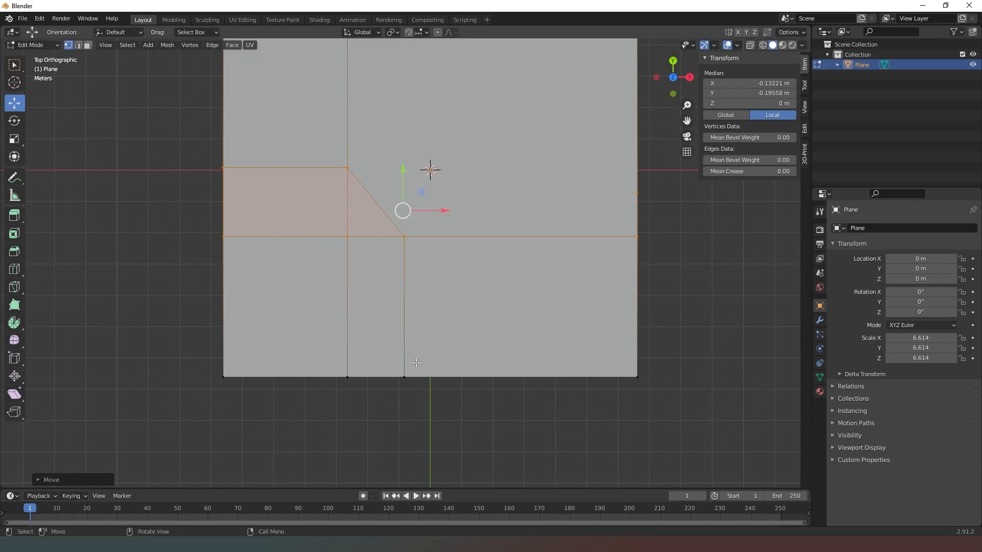
left_click_drag(403, 167, 407, 190)
- Move the left middle face's upper vertices slightly down and its lower vertices further down along Y
left_click_drag(194, 171, 390, 197)
left_click_drag(285, 148, 285, 160)
left_click_drag(188, 244, 358, 276)
left_click_drag(285, 219, 285, 265)
- Dissolve the triangle, the narrow strip below it and the left middle face into one L-shaped face
left_click(131, 88)
left_click(87, 45)
left_click(366, 250)
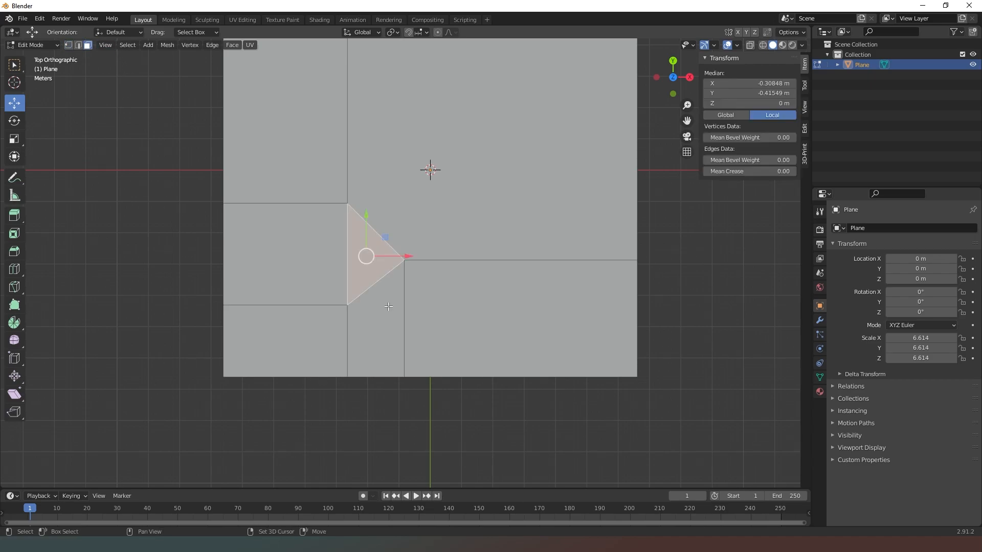
left_click(386, 317, "shift")
left_click(299, 263, "shift")
key("x")
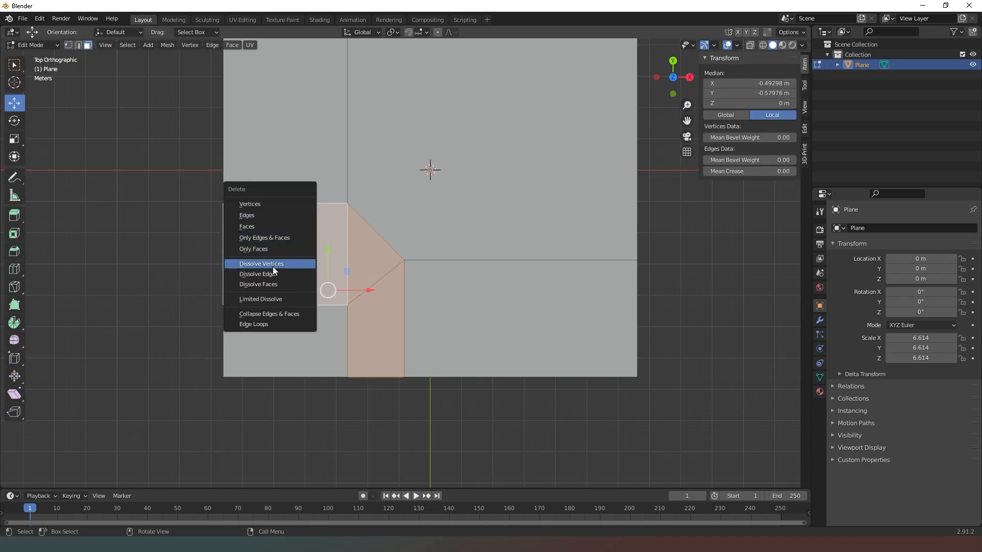
left_click(258, 284)
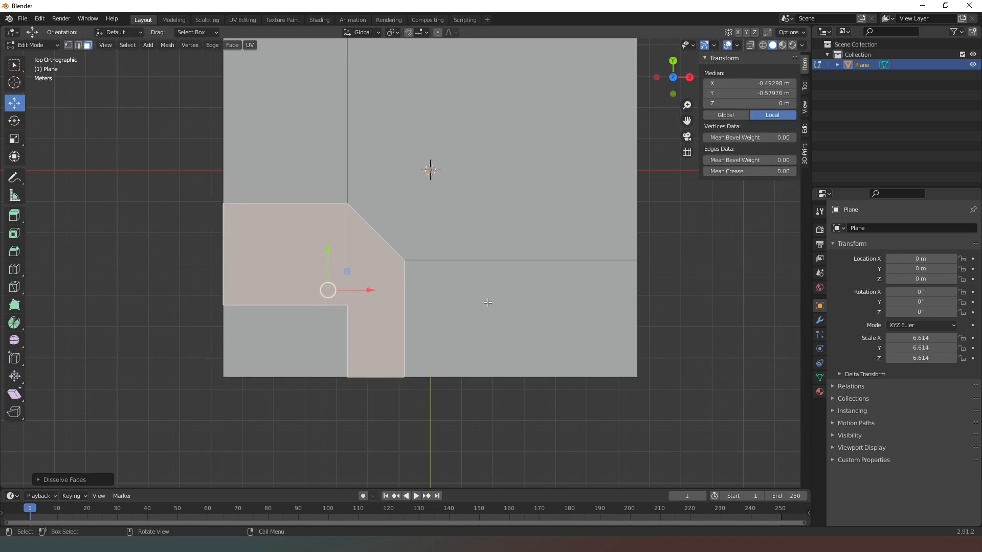
- Delete the rectangular face at the plane's lower-left corner
left_click(323, 335)
key("x")
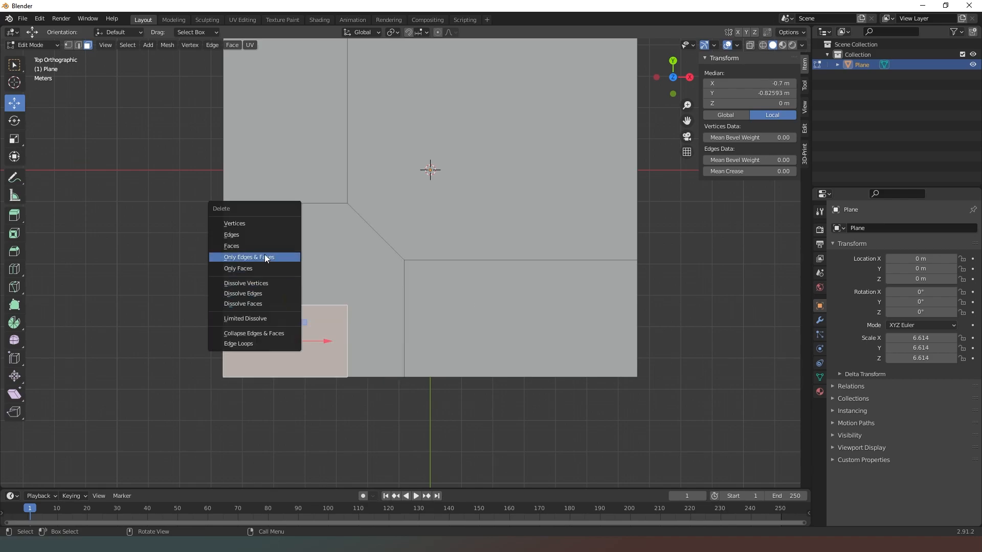
left_click(263, 256)
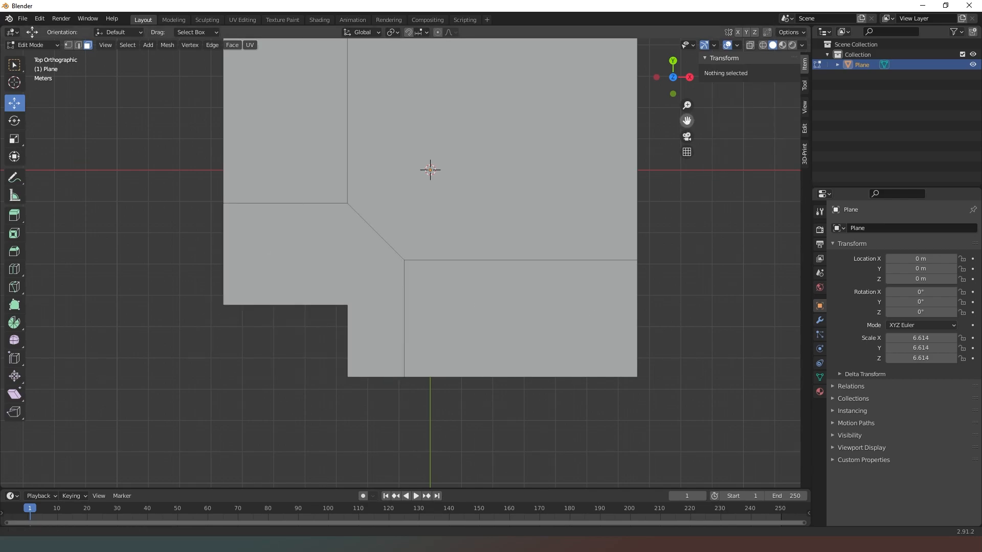
- Box-select the plane's topmost row of vertices and move it down along Y to shorten the upper faces
left_click_drag(686, 121, 684, 203)
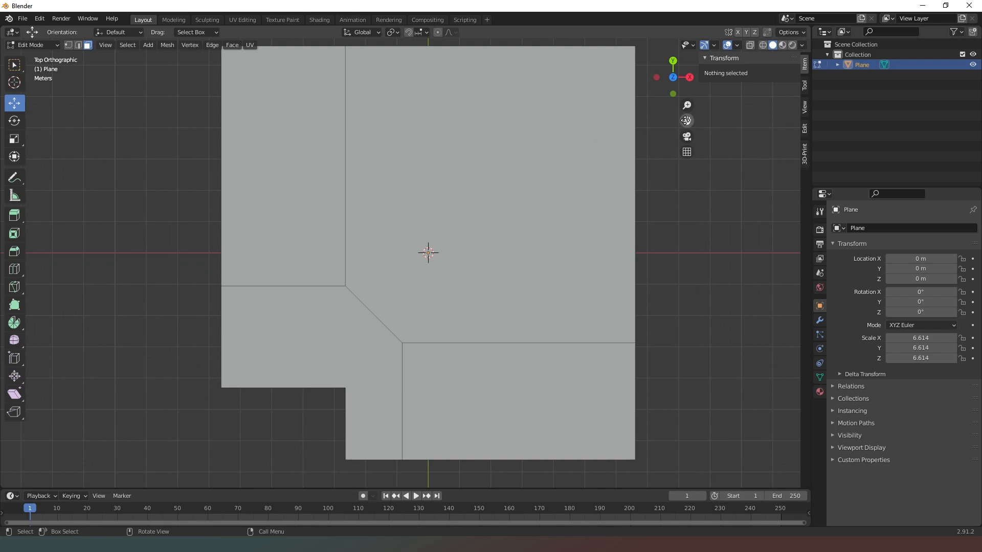
left_click_drag(687, 121, 693, 142)
left_click_drag(207, 49, 690, 136)
left_click(69, 45)
left_click_drag(211, 60, 684, 156)
left_click_drag(404, 69, 399, 149)
left_click_drag(688, 119, 683, 3)
- Try to delete the extra vertex and edge on the plane's right side, undoing the vertex deletion
left_click_drag(623, 242, 655, 176)
key("x")
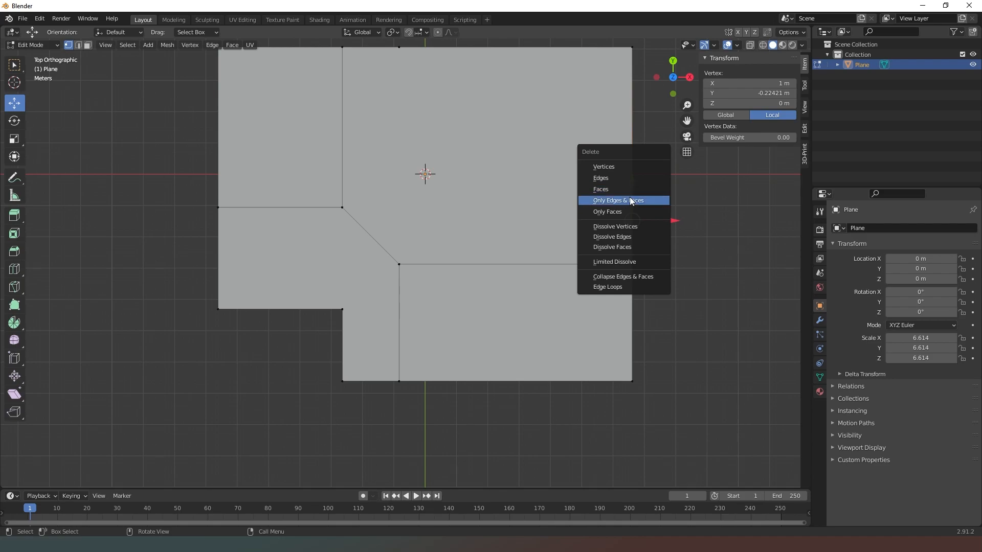
left_click(624, 169)
key("ctrl+z")
key("2")
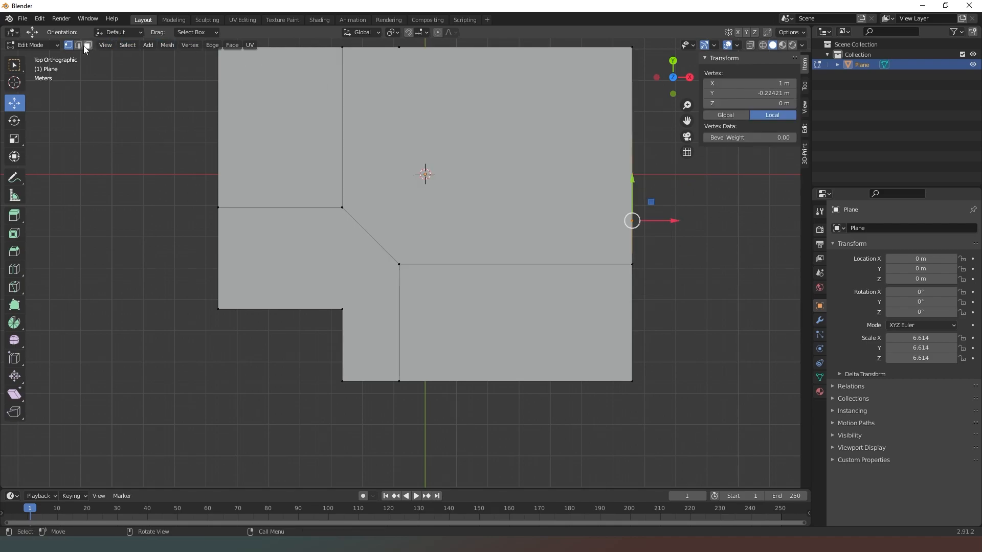
left_click_drag(627, 136, 681, 251)
key("x")
left_click(675, 281)
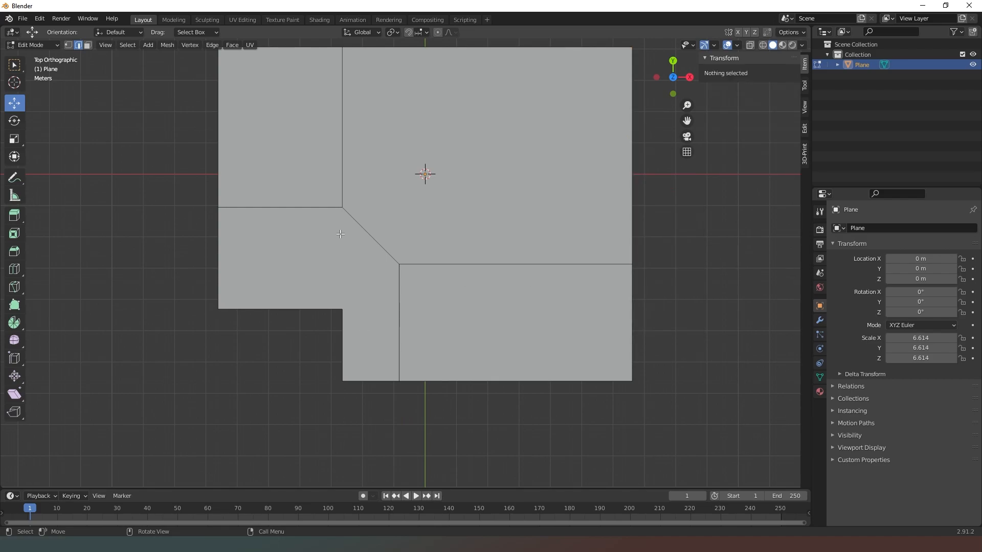
- Select the whole mesh and inset its faces with Offset Even, reducing the thickness to form a thin outer wall border
left_click_drag(687, 121, 601, 156)
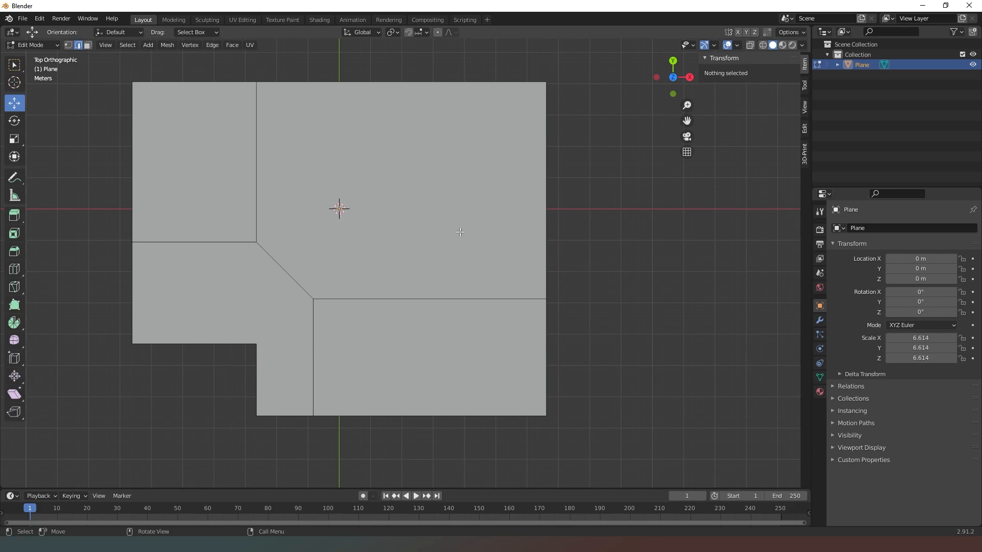
left_click_drag(123, 60, 632, 448)
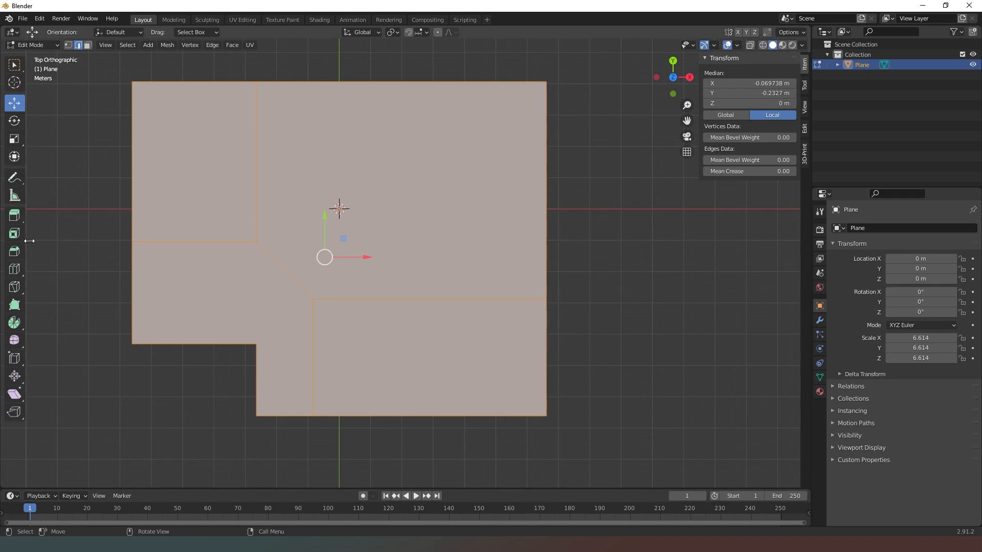
left_click(14, 233)
left_click(686, 152)
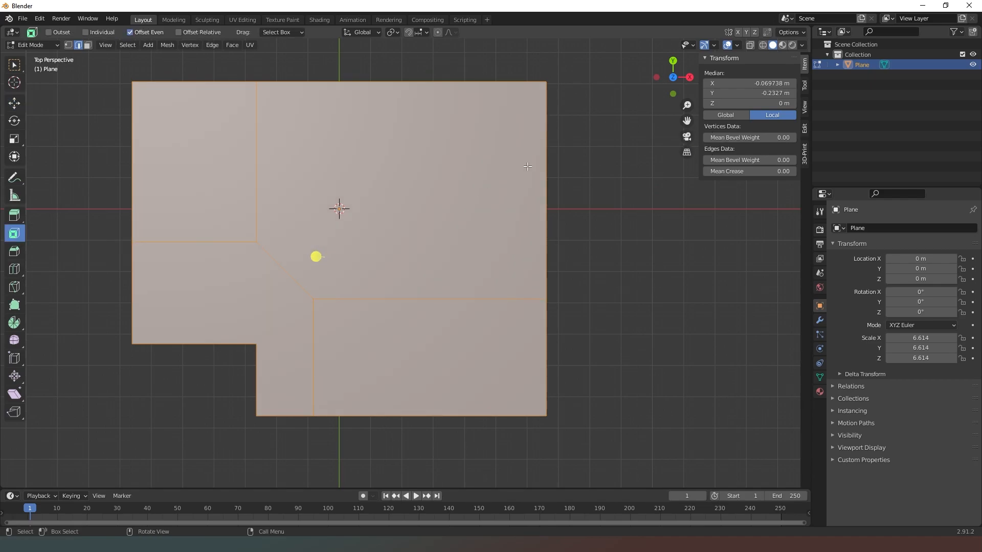
left_click_drag(315, 257, 327, 256)
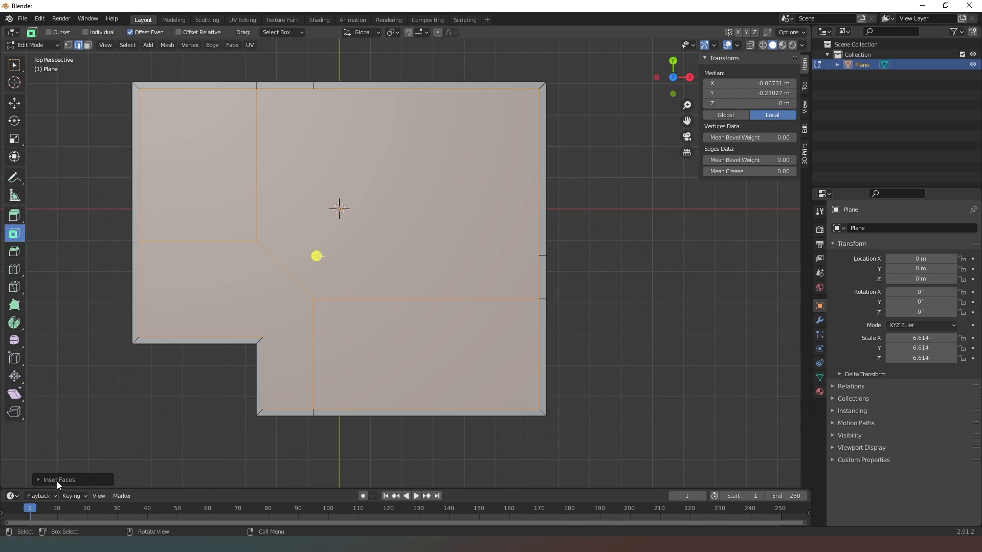
left_click(42, 480)
left_click(131, 420)
type("0.2")
key("Return")
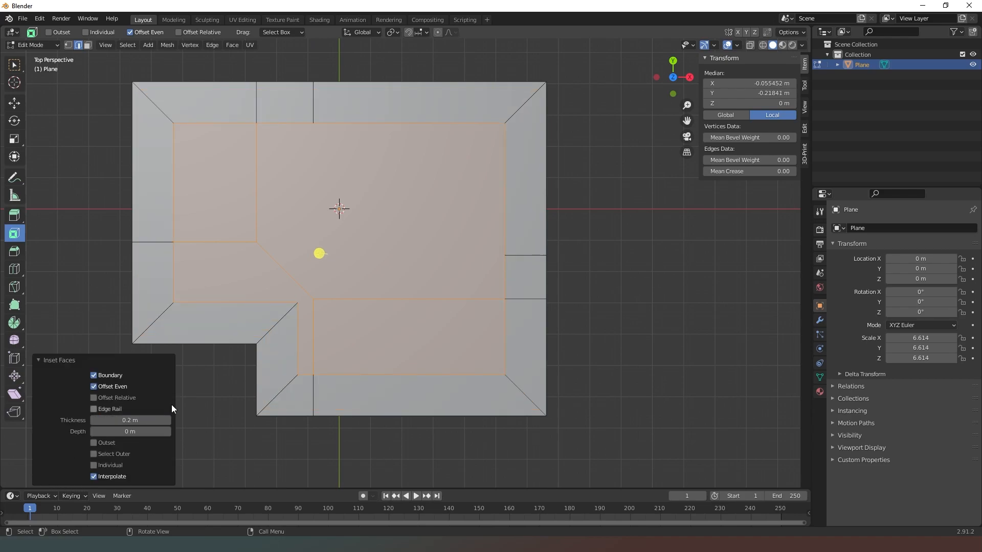
left_click_drag(154, 419, 133, 419)
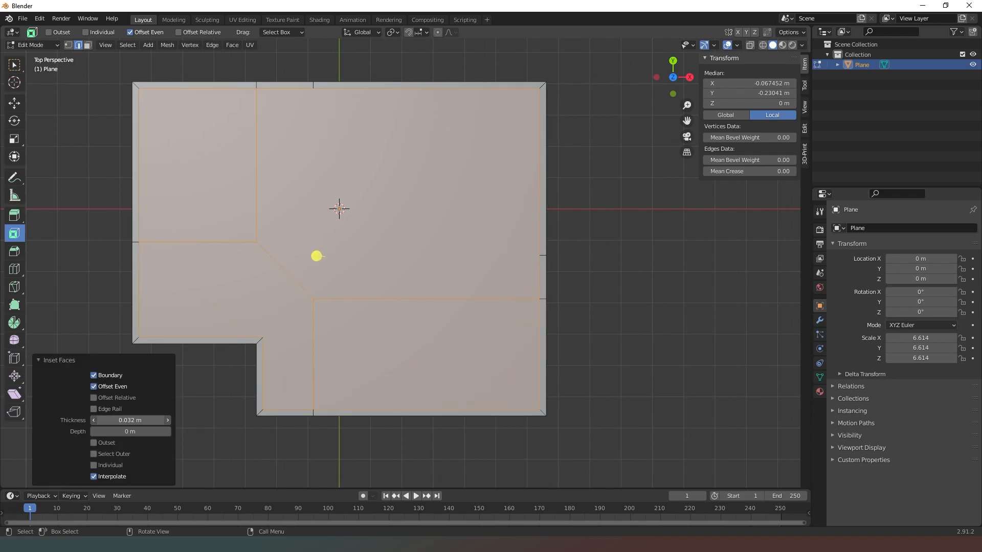
- Select the three segments of the upper border strip in face mode and dissolve them into one face
left_click(591, 115)
left_click(317, 82)
left_click(88, 44)
left_click(331, 84)
left_click(257, 85, "shift")
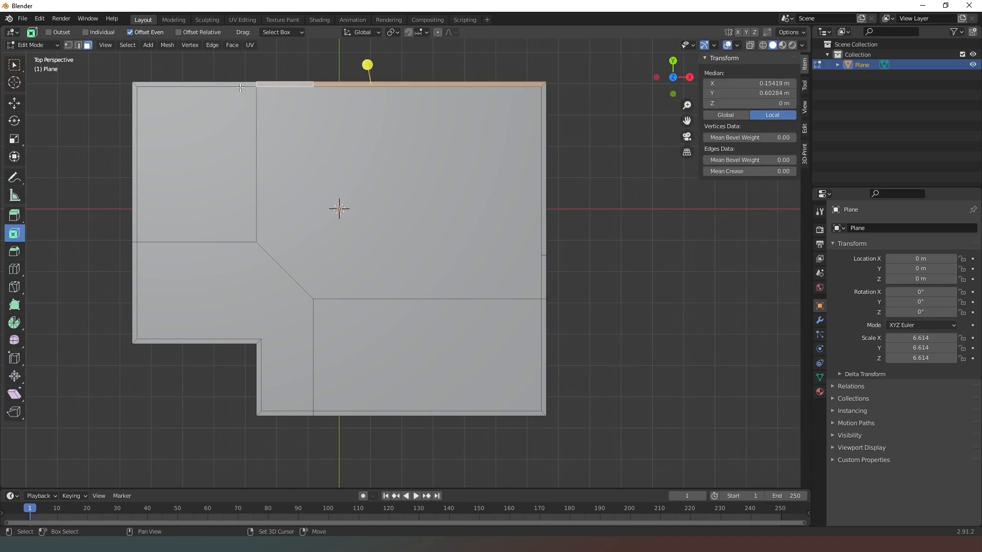
left_click(240, 85, "shift")
key("x")
left_click(346, 142)
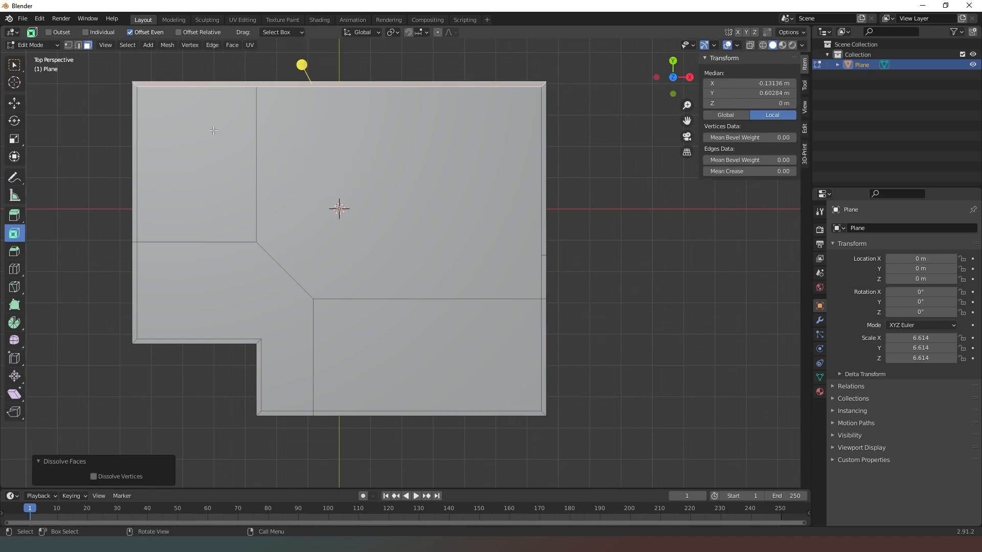
- Dissolve the two segments of the left border strip into one face
left_click(134, 195)
left_click(134, 249, "shift")
key("x")
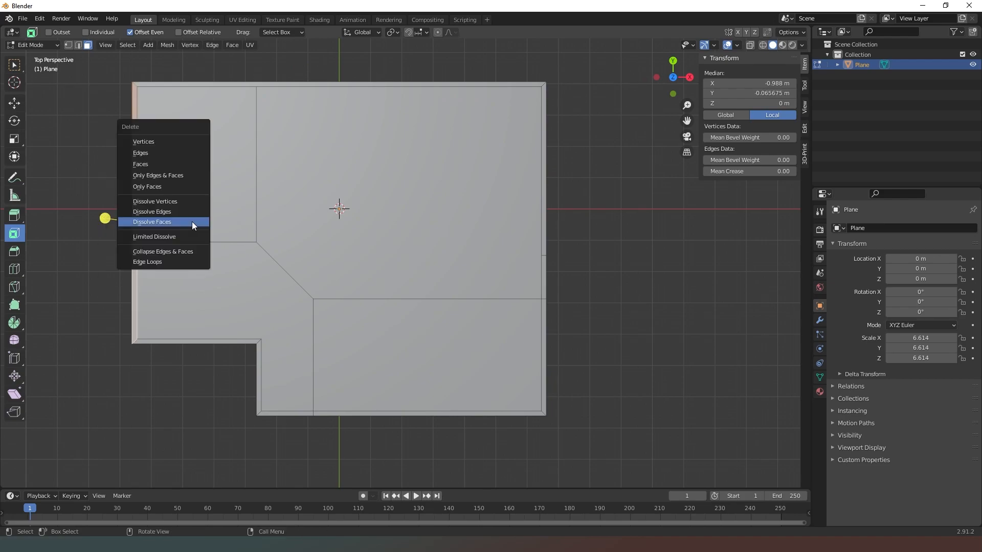
left_click(193, 222)
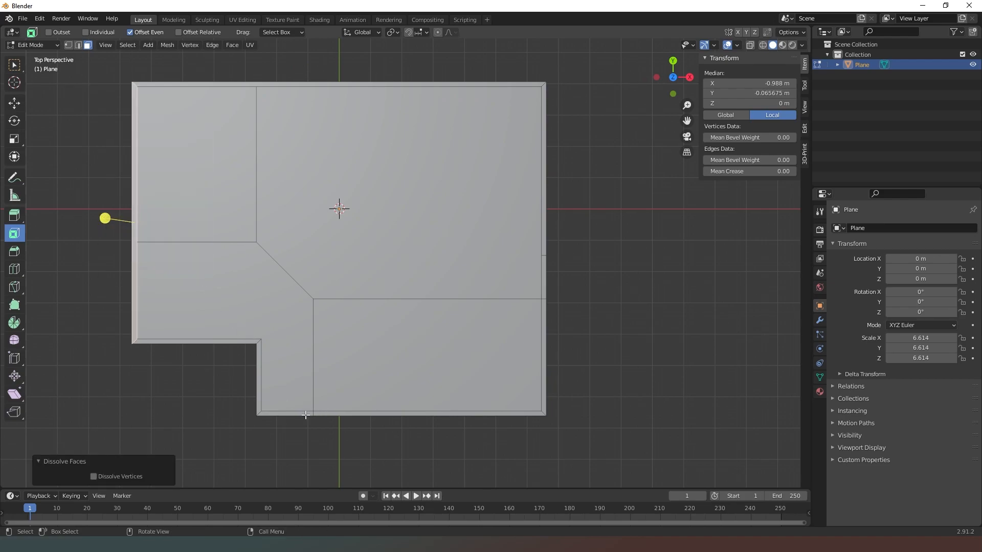
- Dissolve the two segments of the lower border strip into one face
left_click(305, 412)
left_click(323, 413)
left_click(306, 413, "shift")
key("x")
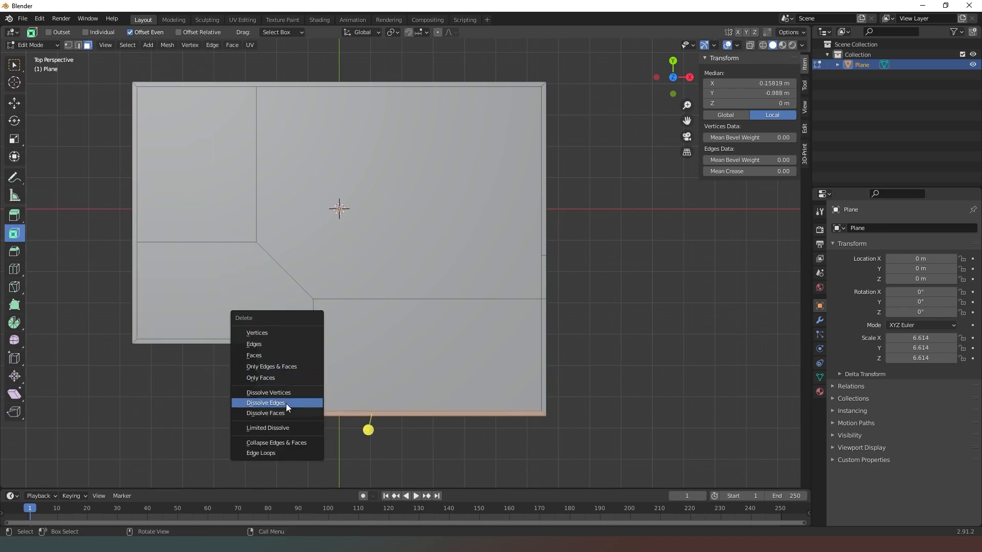
left_click(285, 413)
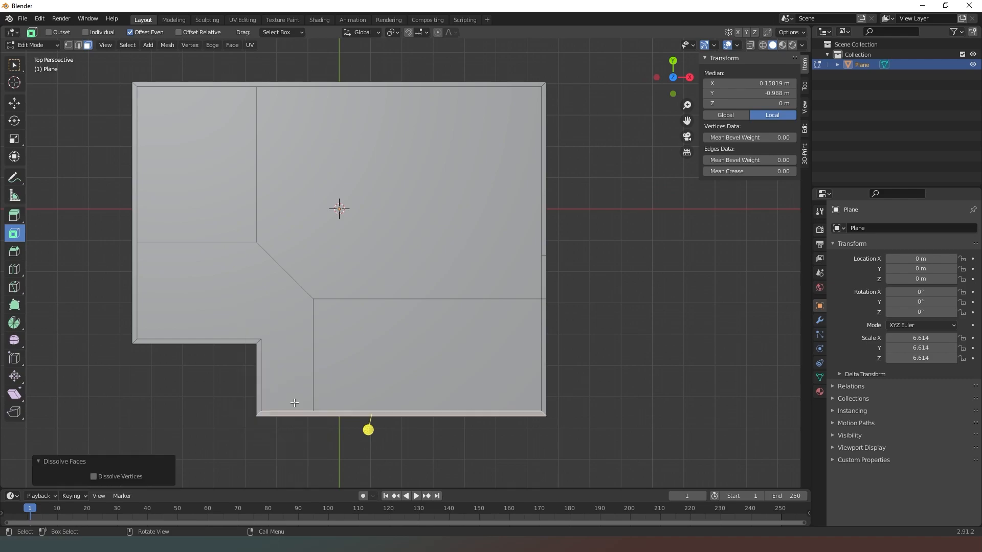
- Dissolve the segments of the right border strip into one face and clear the selection
left_click(544, 217)
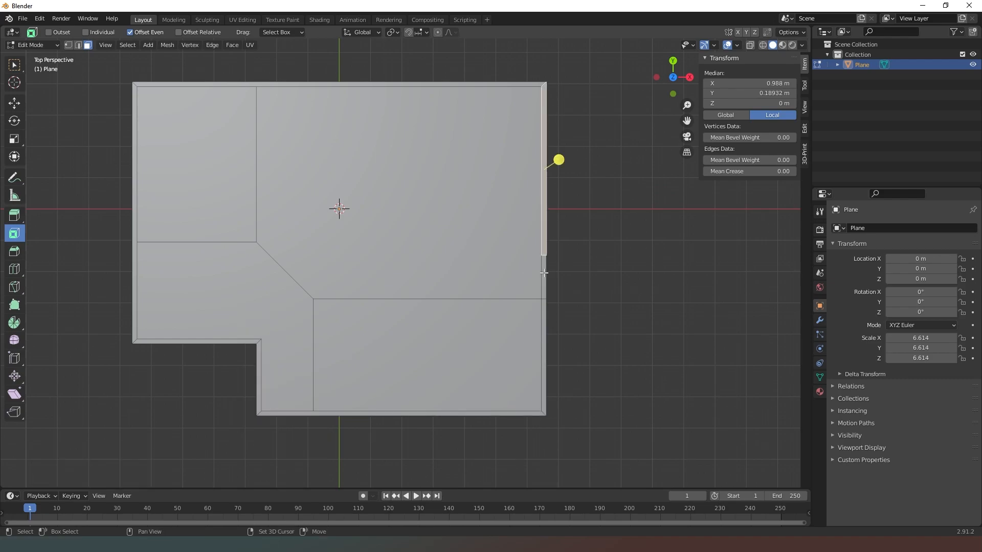
left_click(545, 273, "shift")
key("x")
left_click(505, 303)
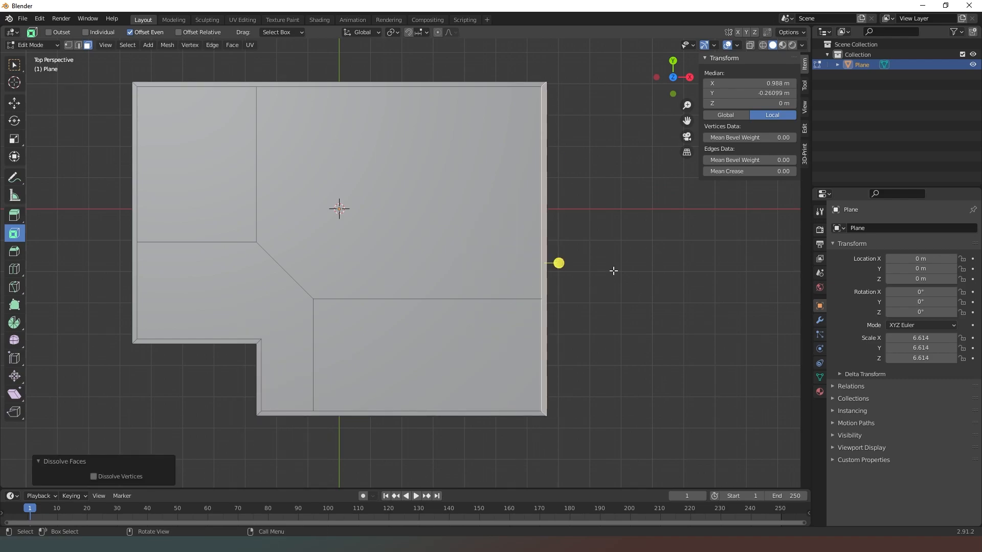
left_click(618, 261)
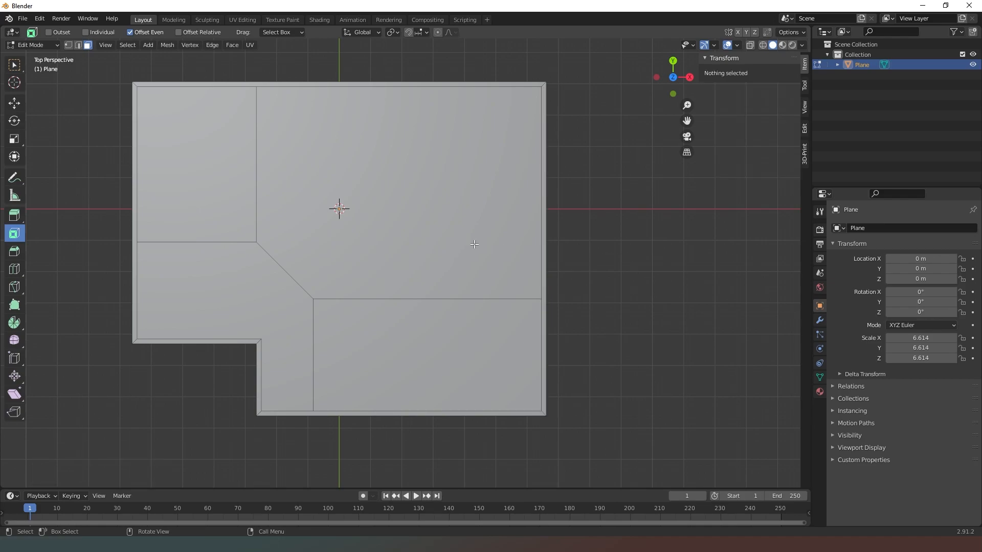
- Add loop cuts close to the inner edges of the upper-left and lower-right rooms to form thin interior wall strips
left_click(393, 186)
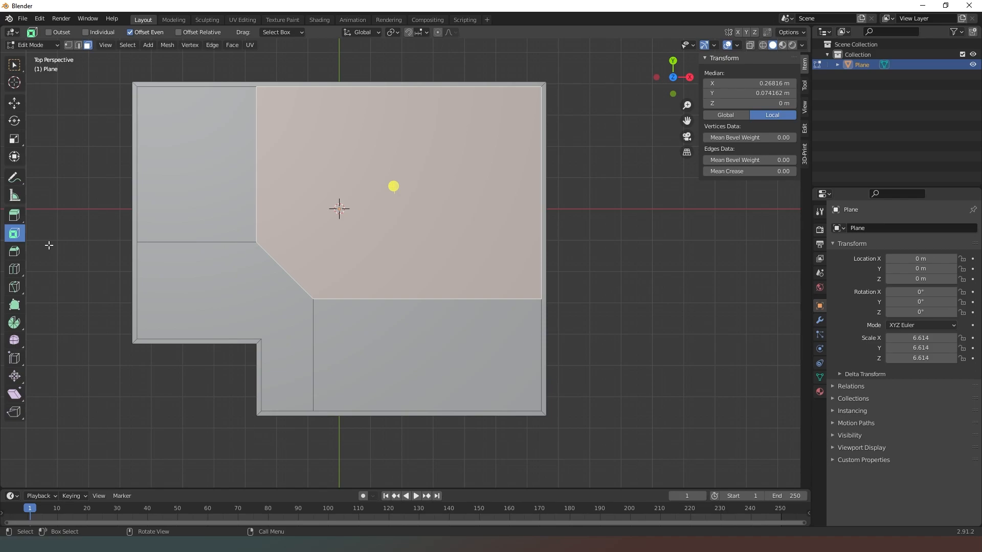
left_click(15, 269)
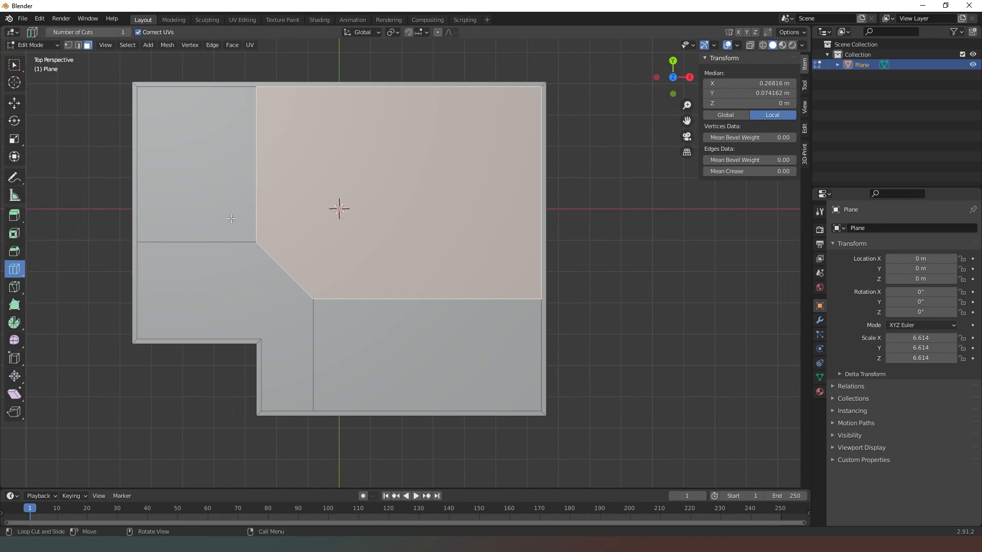
left_click_drag(213, 170, 235, 240)
left_click_drag(312, 363, 321, 314)
left_click_drag(397, 320, 320, 322)
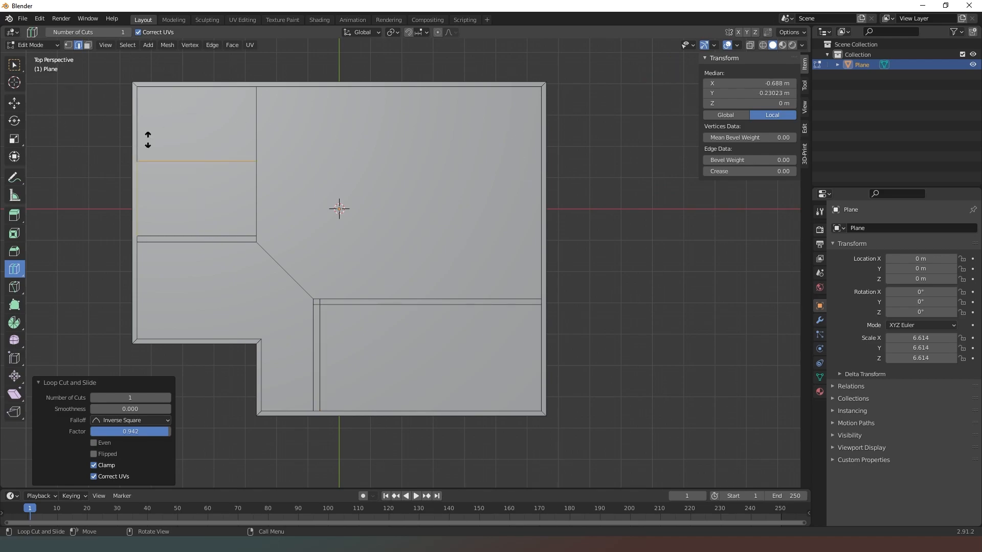
left_click_drag(195, 136, 250, 101)
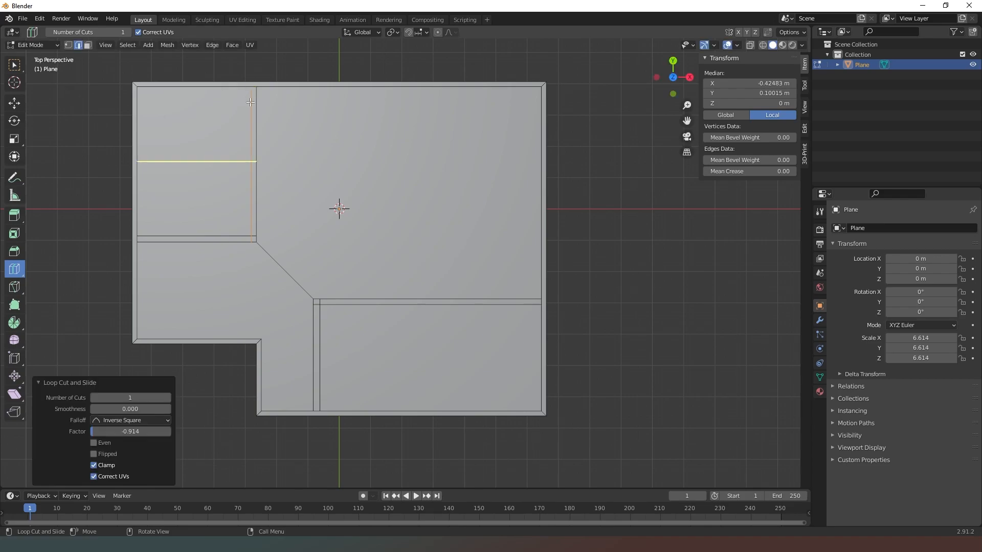
- Knife-cut a line along the lower-left side of the diagonal edge, joining the corners of the two interior wall strips
left_click(14, 286)
left_click(251, 242)
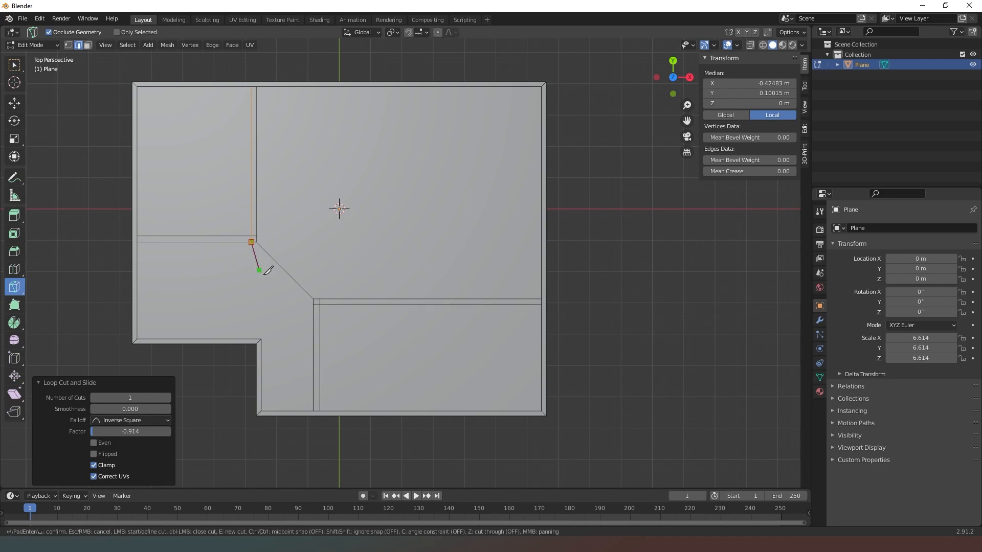
left_click(313, 305)
key("Return")
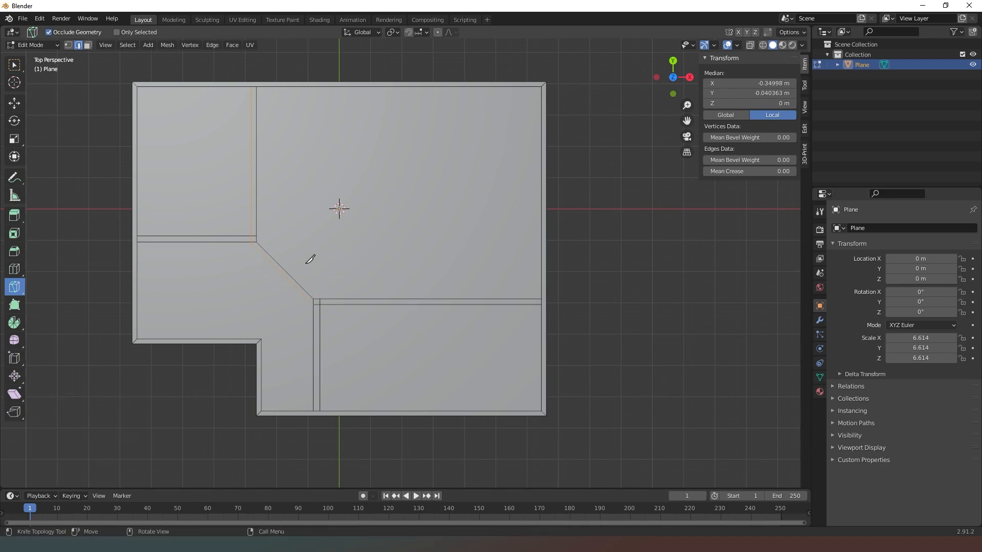
key("w")
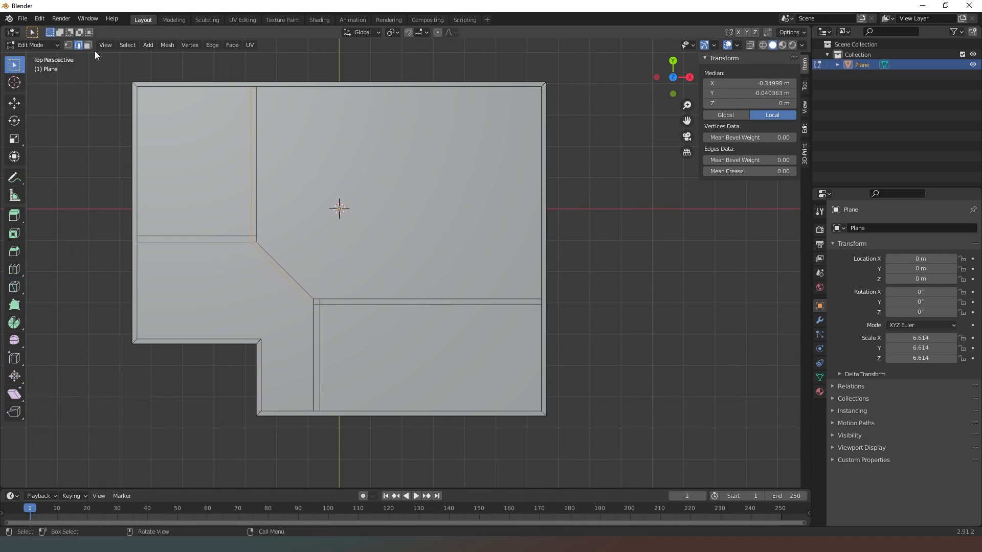
left_click(284, 265)
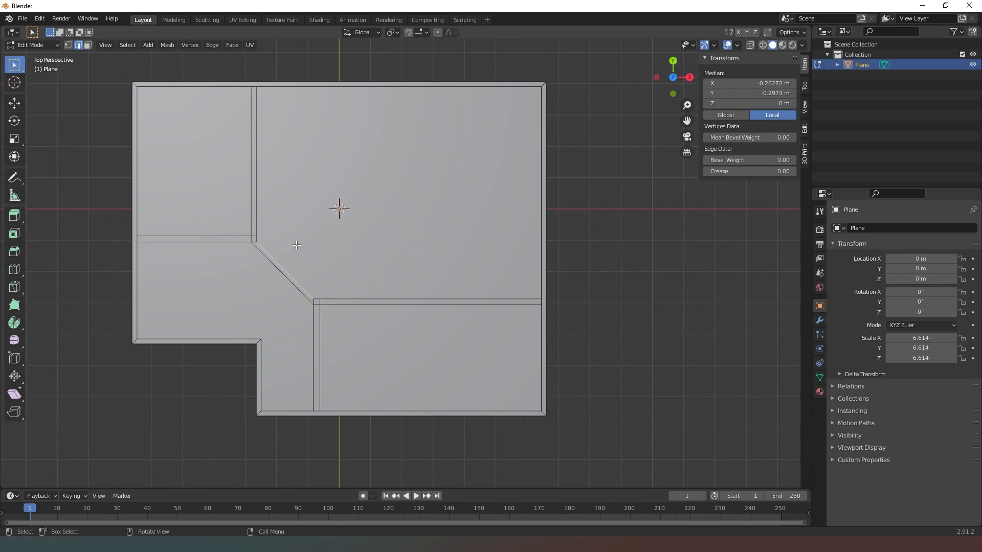
- Knife-cut a parallel line along the upper-right side of the diagonal edge to complete the diagonal wall strip
left_click(15, 287)
left_click(254, 238)
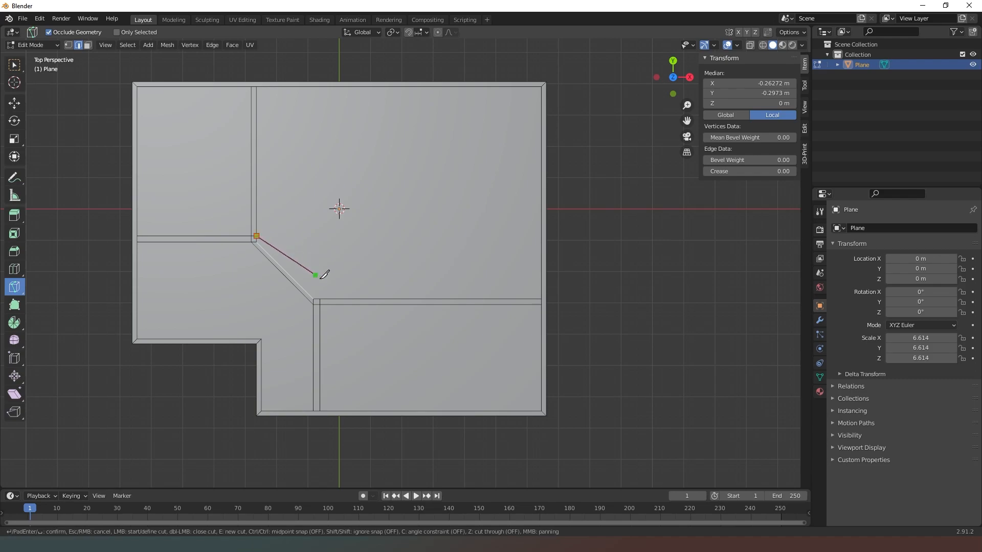
left_click(320, 298)
key("Return")
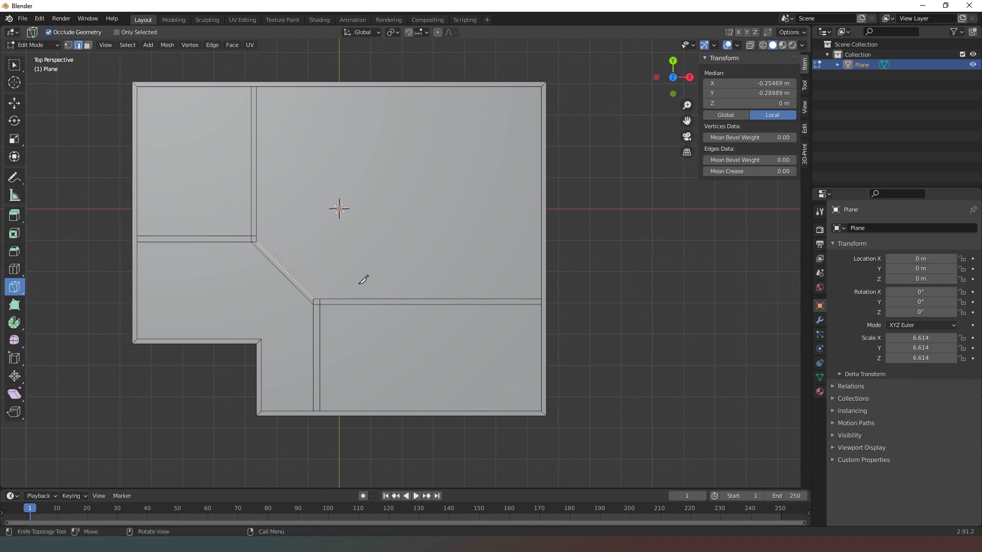
left_click(15, 65)
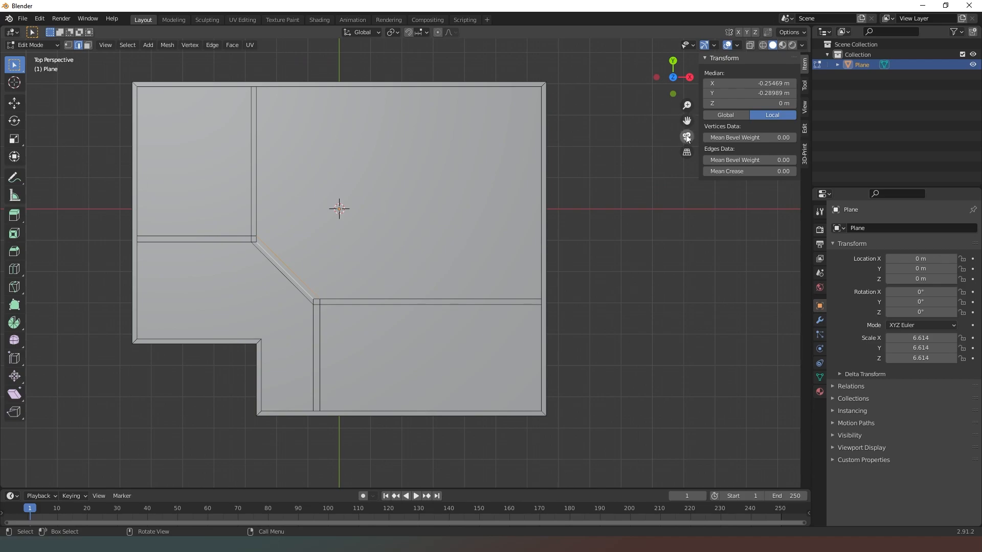
- Switch to Object Mode and set the plane's dimensions to 15 m in X and 12.9 m in Y
left_click(56, 47)
left_click(51, 56)
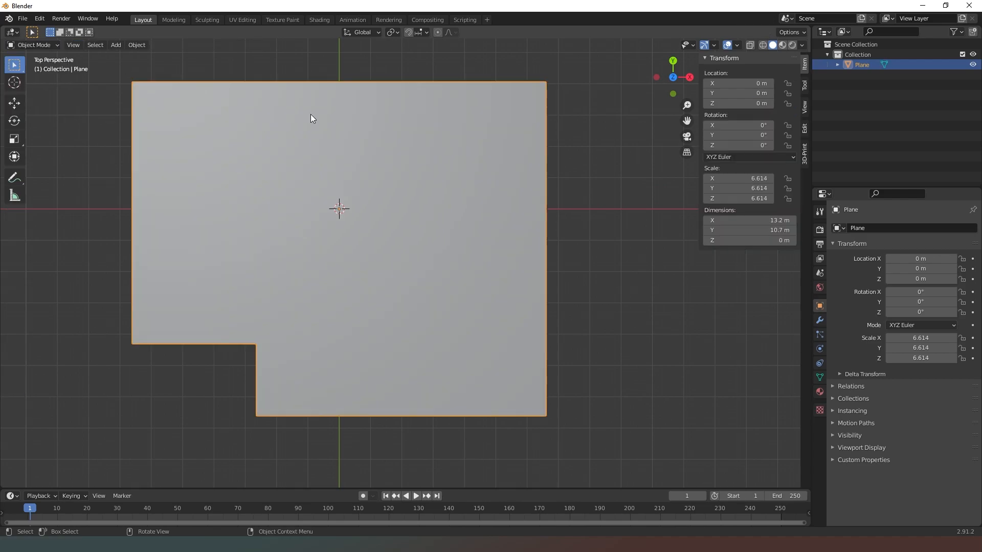
left_click(762, 220)
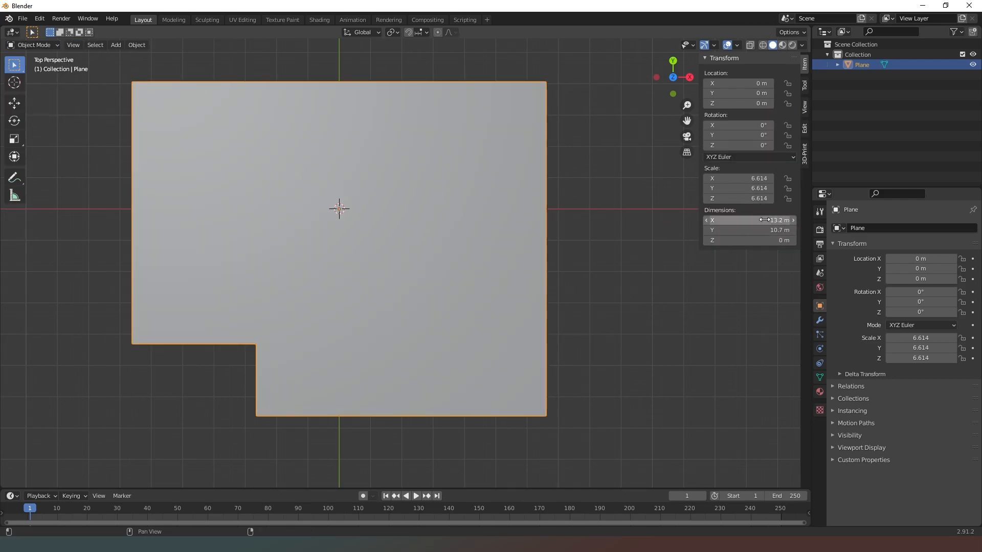
type("15")
key("Return")
left_click_drag(764, 232, 776, 232)
- Return the plane to Edit Mode and clear the edge selection
left_click(49, 46)
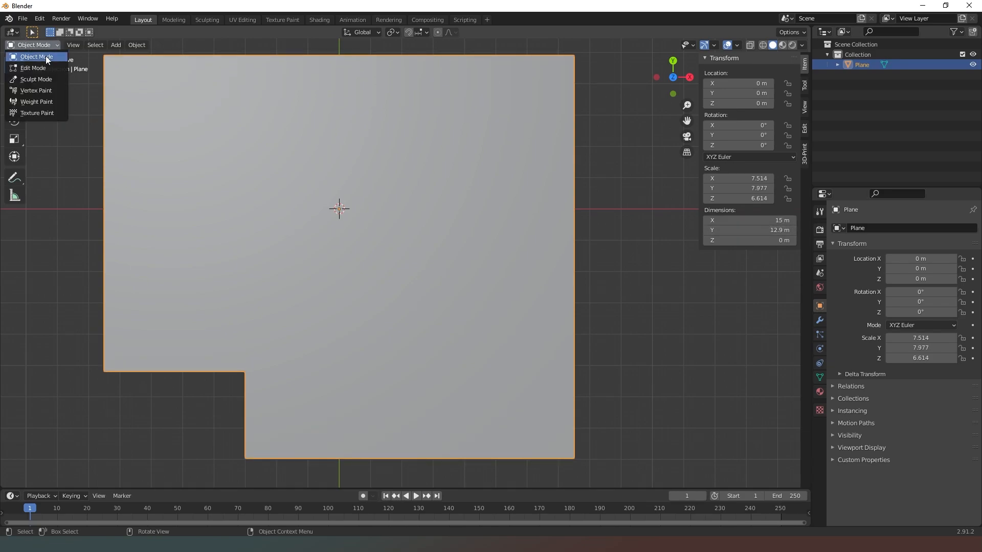
left_click(41, 65)
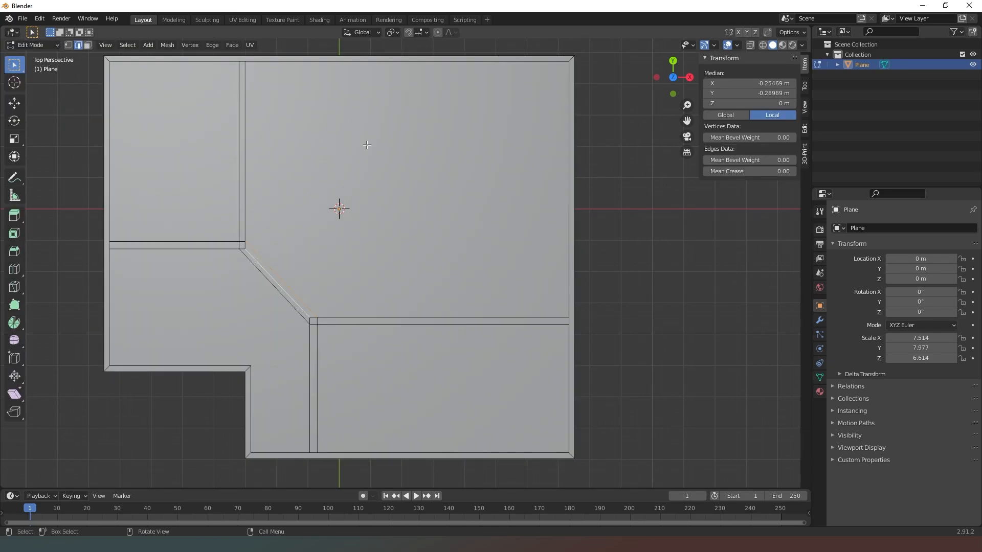
left_click(387, 138)
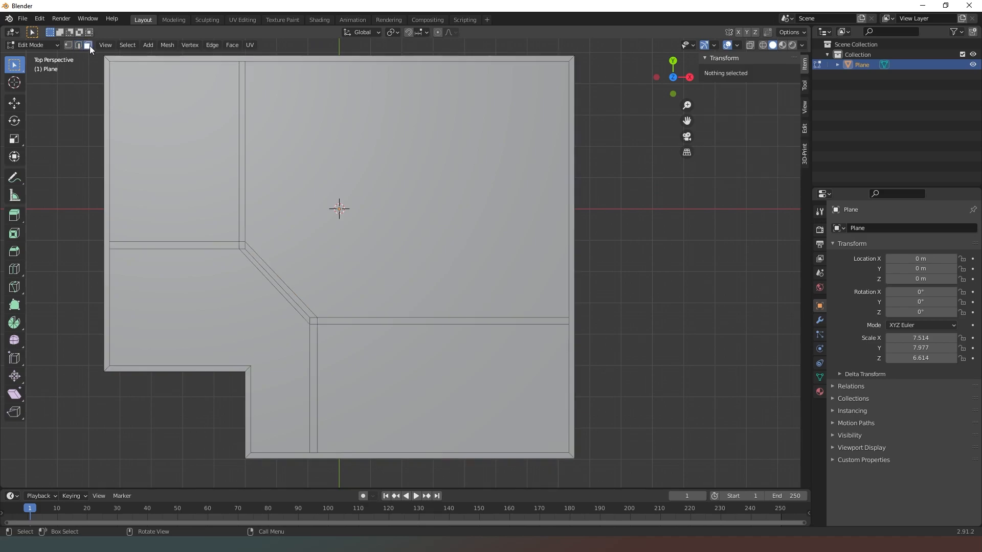
- In face select mode, separate the large upper-right room face and the upper-left room face into their own objects
left_click(88, 45)
left_click(346, 147)
key("p")
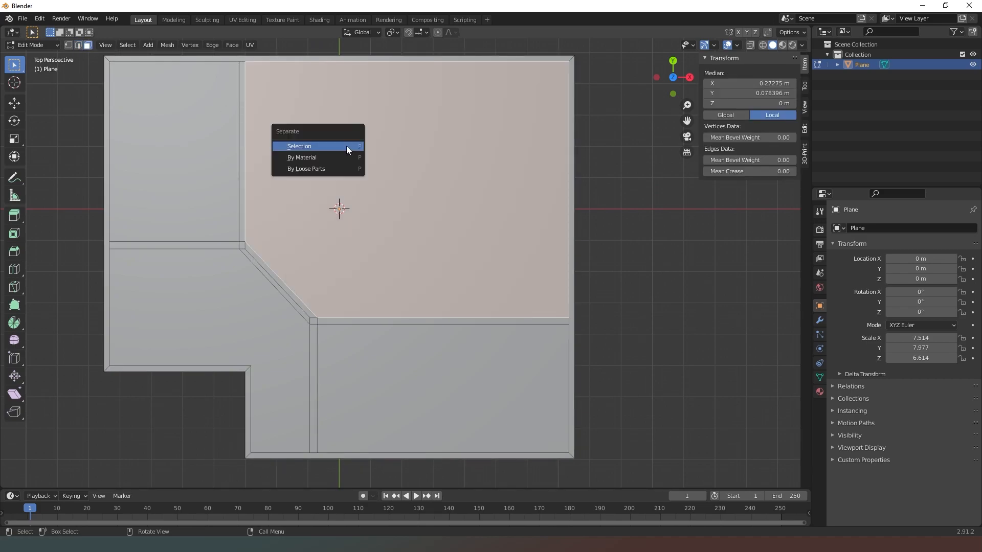
left_click(340, 146)
left_click(202, 132)
key("p")
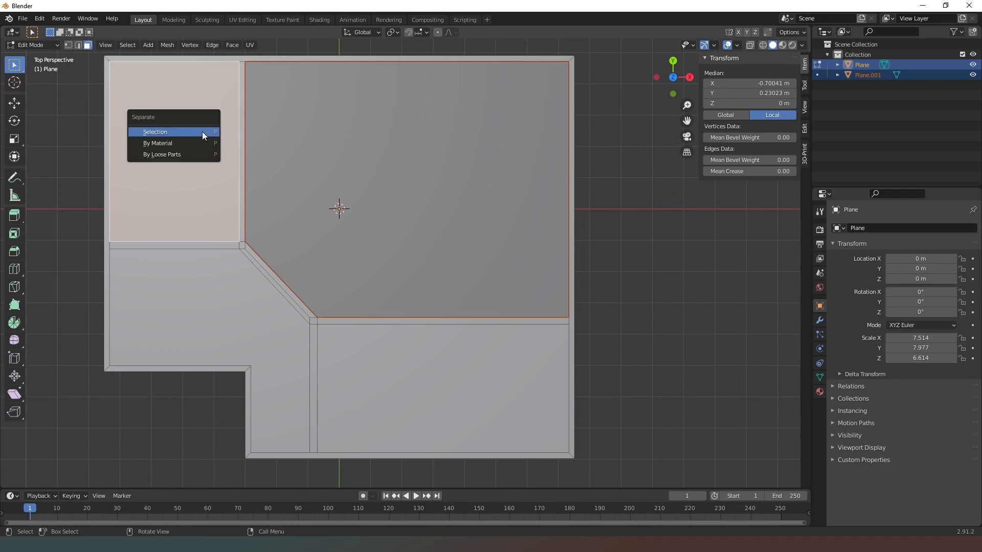
left_click(202, 133)
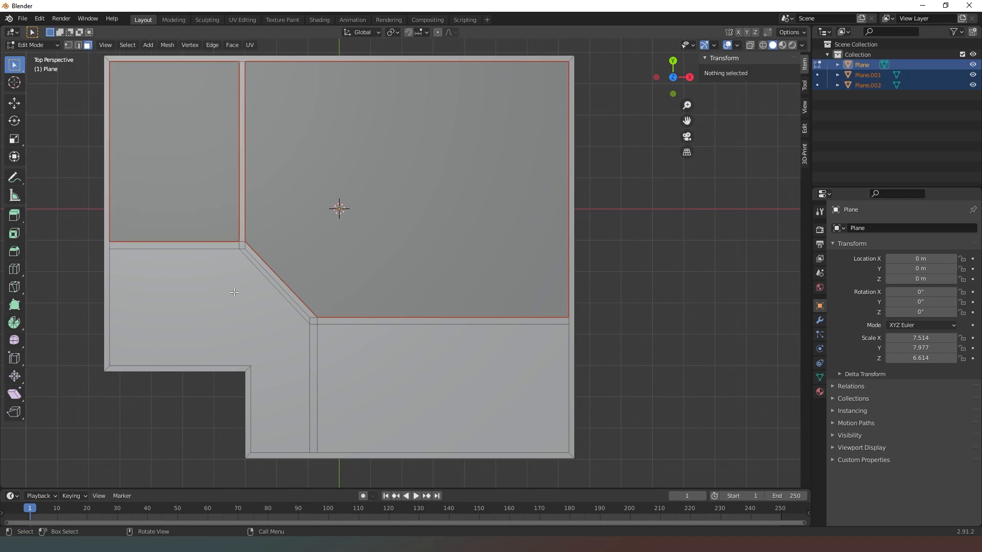
- Separate the L-shaped hallway face and the lower-right room face into their own objects
left_click(234, 292)
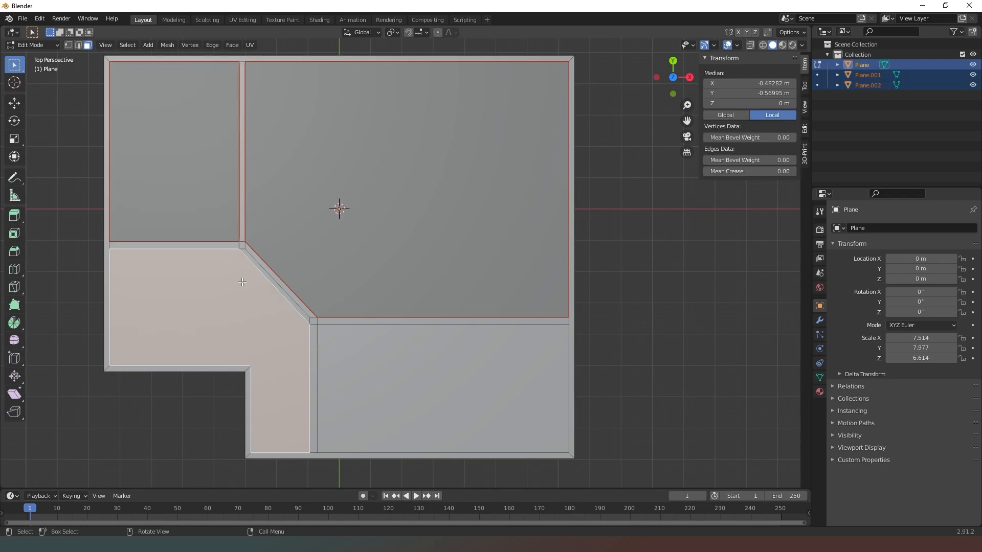
key("p")
left_click(241, 282)
left_click(418, 366)
key("p")
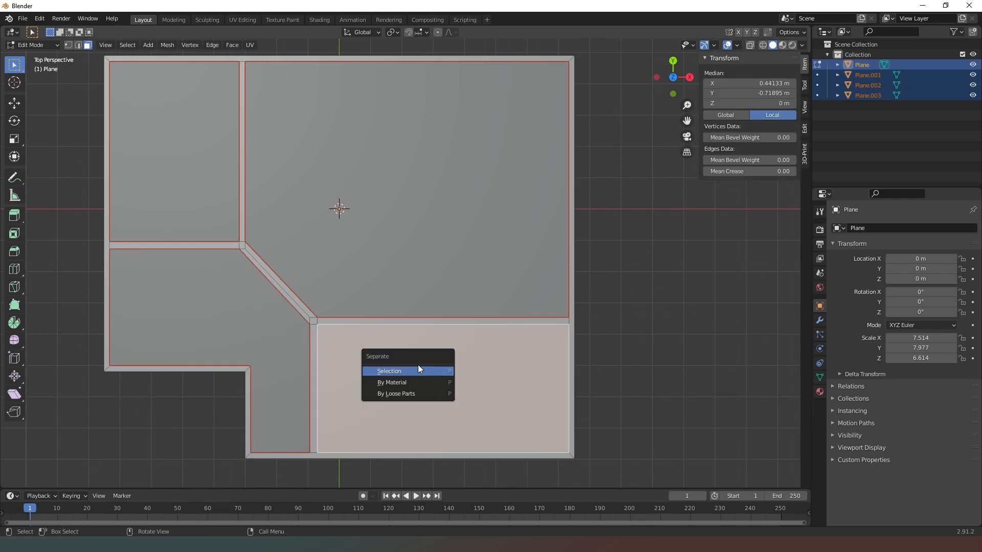
left_click(419, 370)
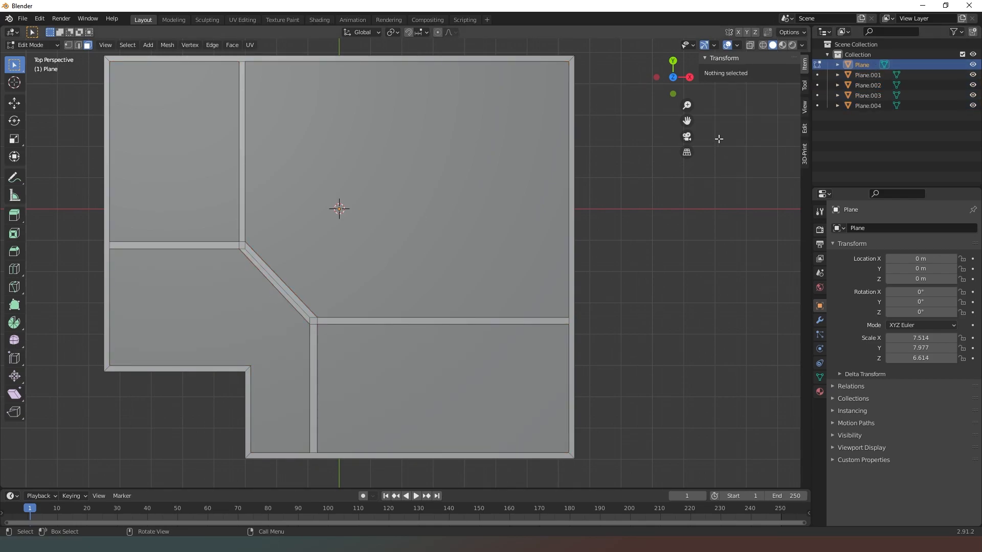
- Select all the remaining wall strip faces and extrude them 3.2 m upward in Z
left_click_drag(99, 54, 632, 472)
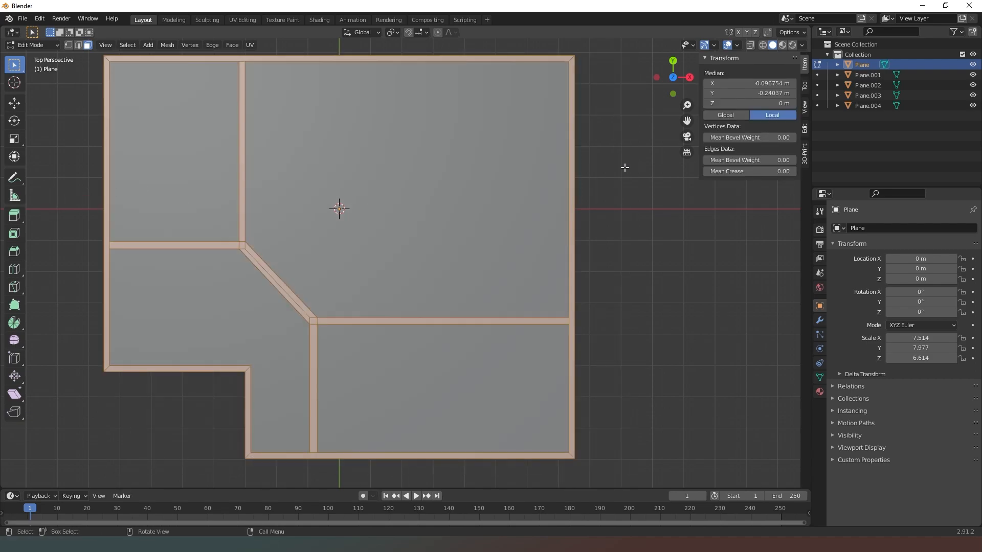
key("alt+a")
left_click_drag(674, 74, 675, 110)
left_click_drag(102, 99, 750, 474)
left_click(14, 215)
left_click_drag(310, 249, 298, 203)
left_click(146, 450)
type("3.2")
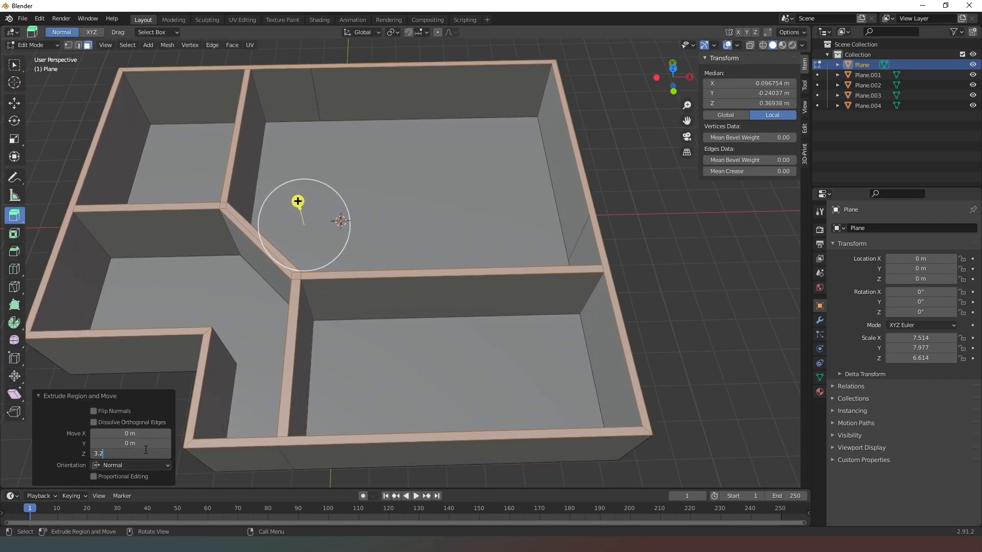
key("Return")
- Merge the split faces on two inner walls of the largest room with Dissolve Faces
left_click_drag(673, 76, 782, 124)
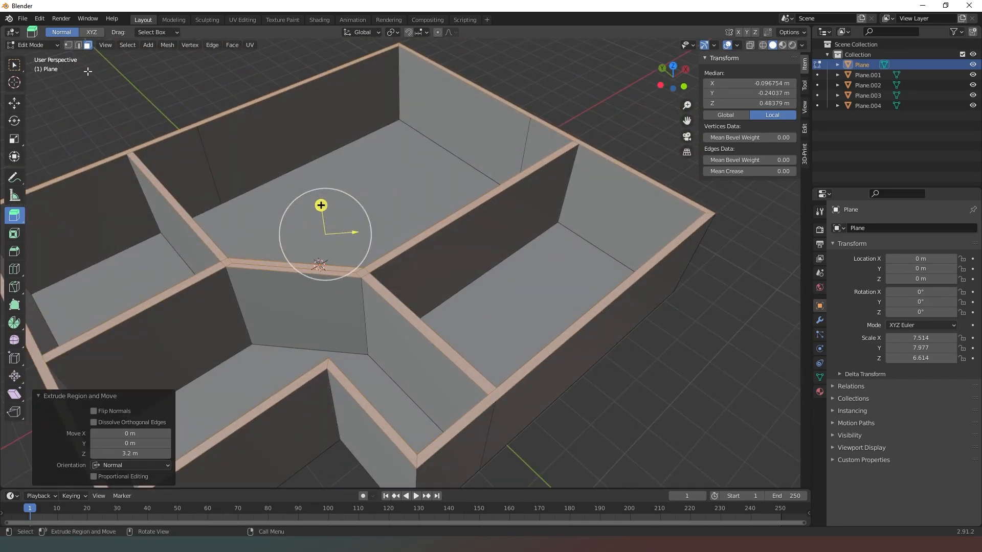
left_click(224, 160)
left_click(201, 166, "shift")
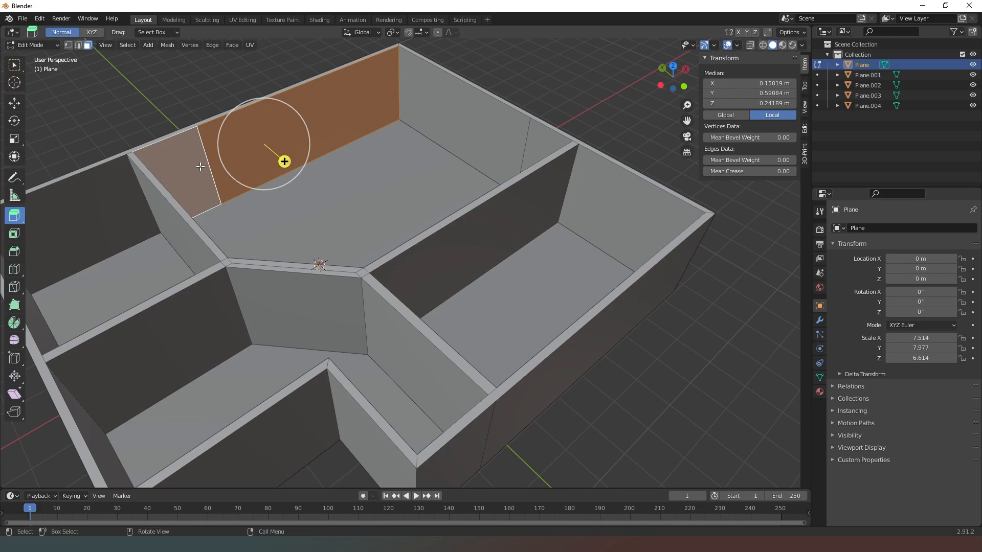
key("x")
left_click(195, 172)
left_click(484, 133)
key("x")
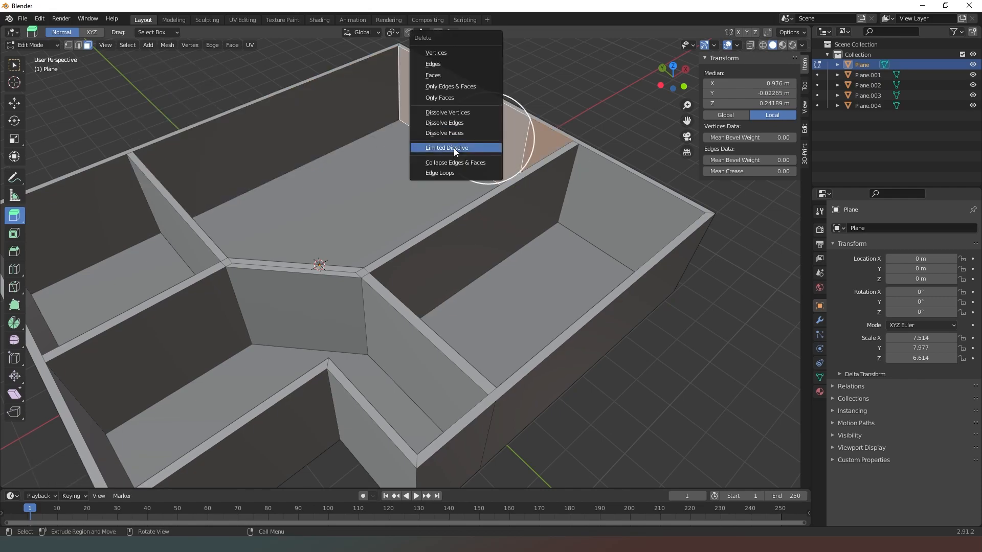
left_click(460, 135)
- Rename the largest room's floor object, Plane.001, to LivingRoomFloor
middle_click_drag(461, 154, 407, 153)
left_click(870, 75)
double_click(869, 76)
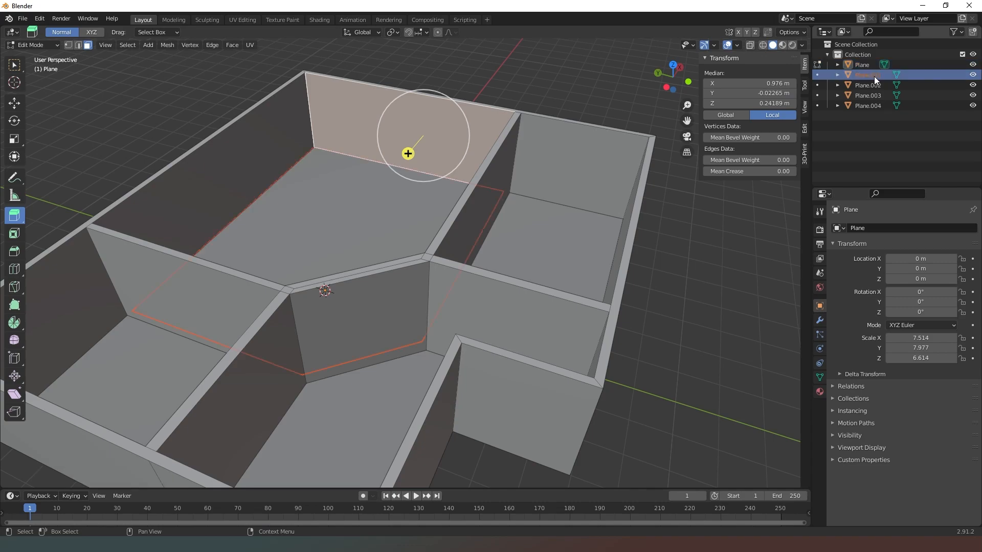
type("Living")
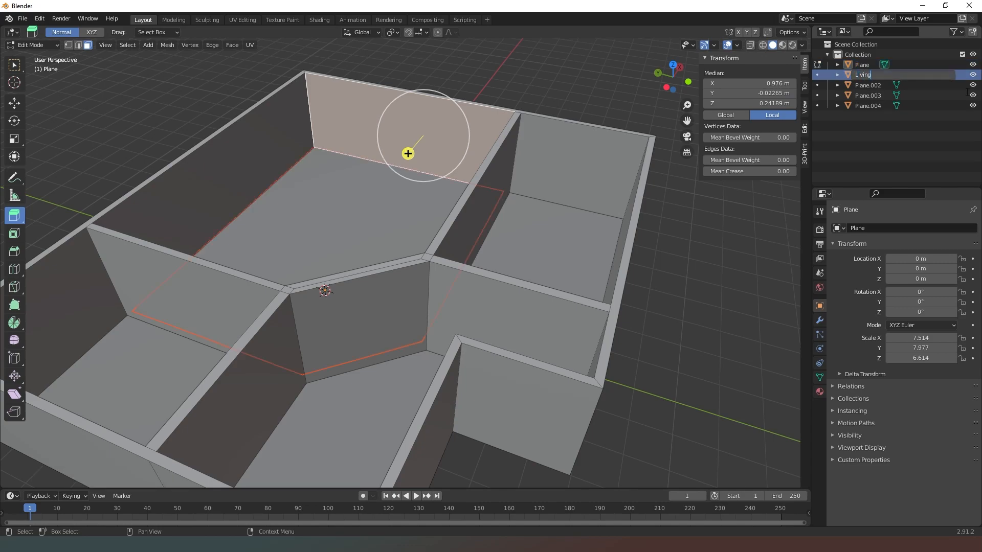
type("RoomFloor")
key("Return")
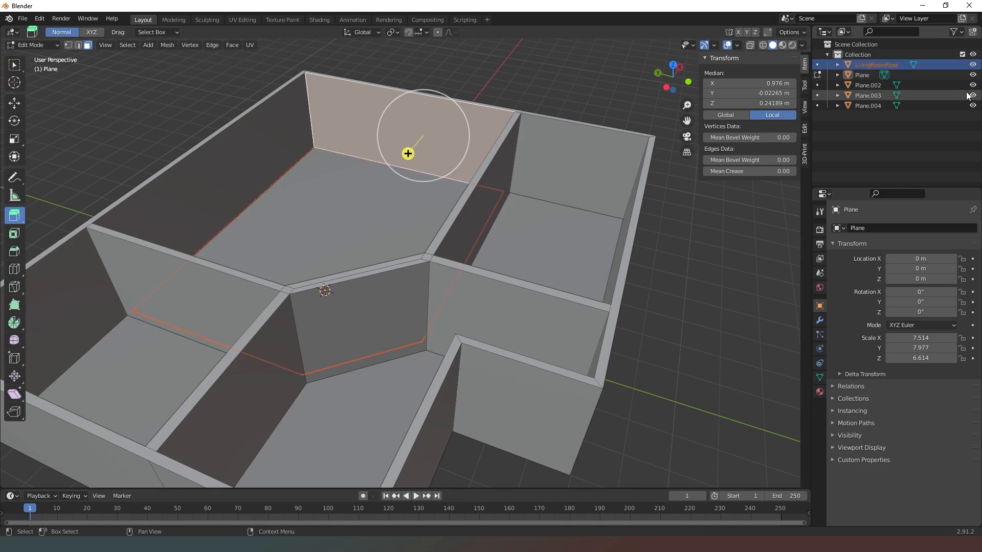
- Rename the floor object Plane.002 to Bathroom Floor
left_click(932, 76)
left_click(925, 85)
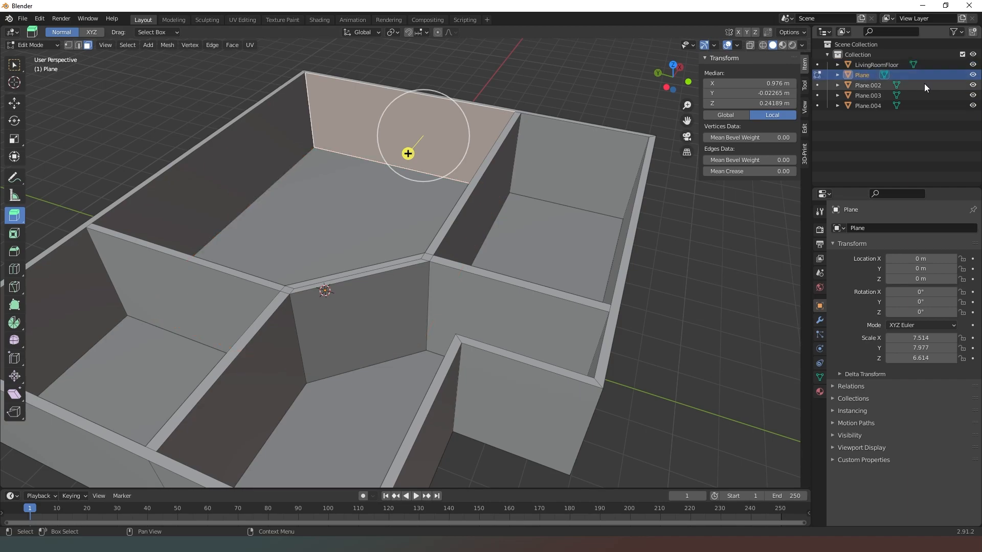
double_click(877, 83)
type("Bathroom")
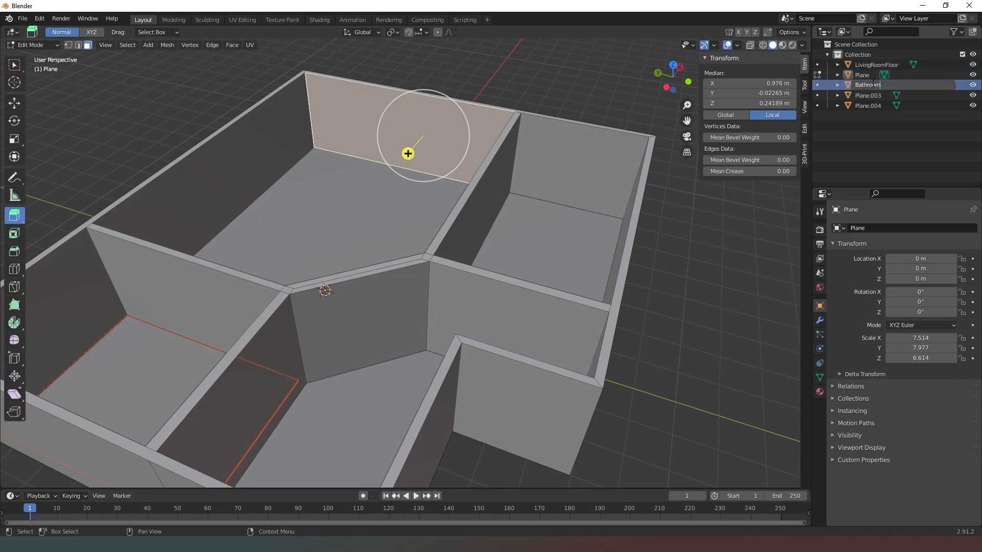
type(" Floor")
key("Return")
- Rename the L-shaped floor object, Plane.003, to Hallway Floor
left_click(864, 93)
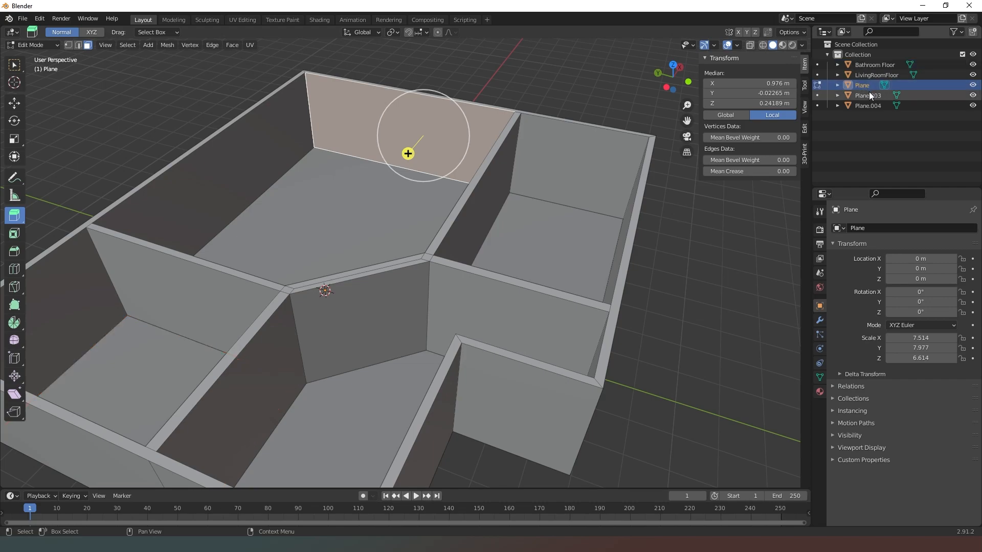
double_click(870, 94)
type("Hallway Floor")
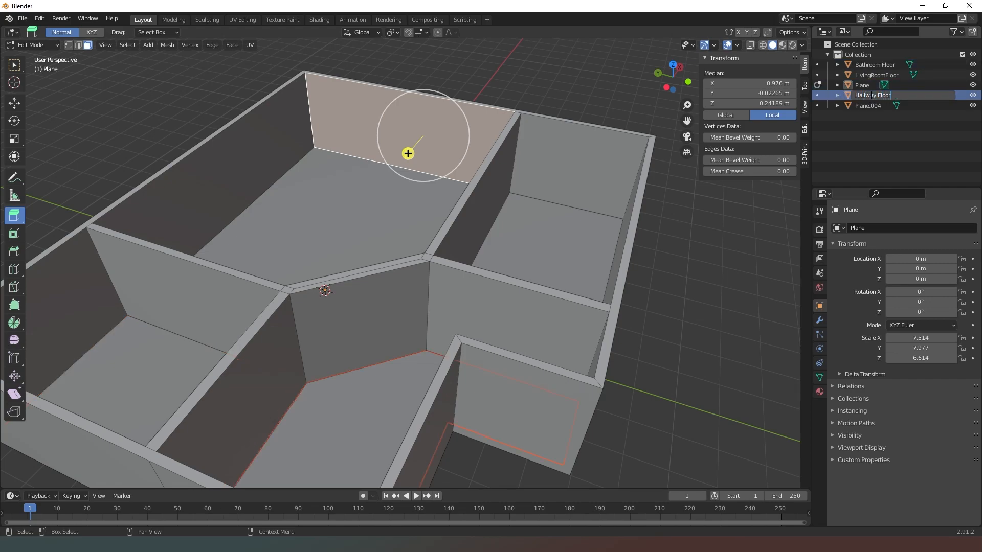
key("Return")
- Rename the floor object Plane.004 to Bedroom Floor
left_click(875, 106)
double_click(875, 106)
type("Bedroom Floor")
key("Return")
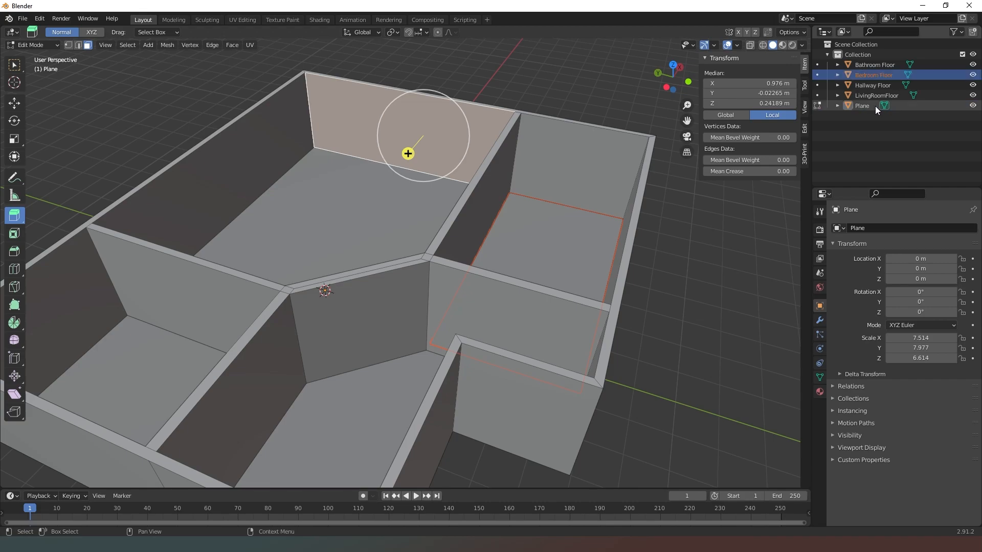
- Switch from editing the wall object to Object Mode and add a cube mesh
left_click(913, 108)
mouse_move(665, 90)
left_mouse_down()
mouse_move(685, 92)
mouse_move(667, 90)
left_mouse_up()
mouse_move(400, 153)
middle_mouse_down()
mouse_move(379, 155)
mouse_move(410, 160)
middle_mouse_up()
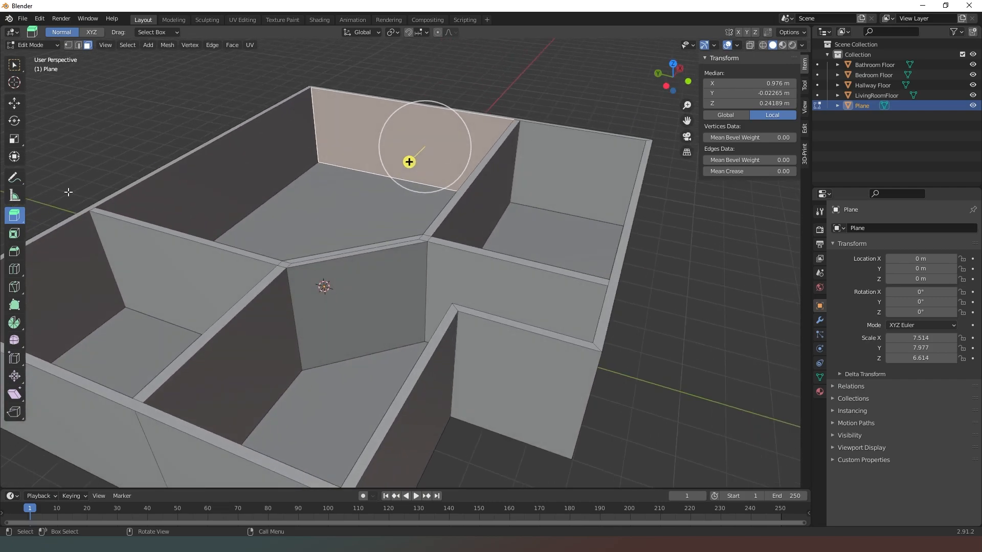
left_click(58, 45)
left_click(51, 53)
left_click(137, 45)
left_click(115, 45)
mouse_move(128, 56)
left_click(214, 68)
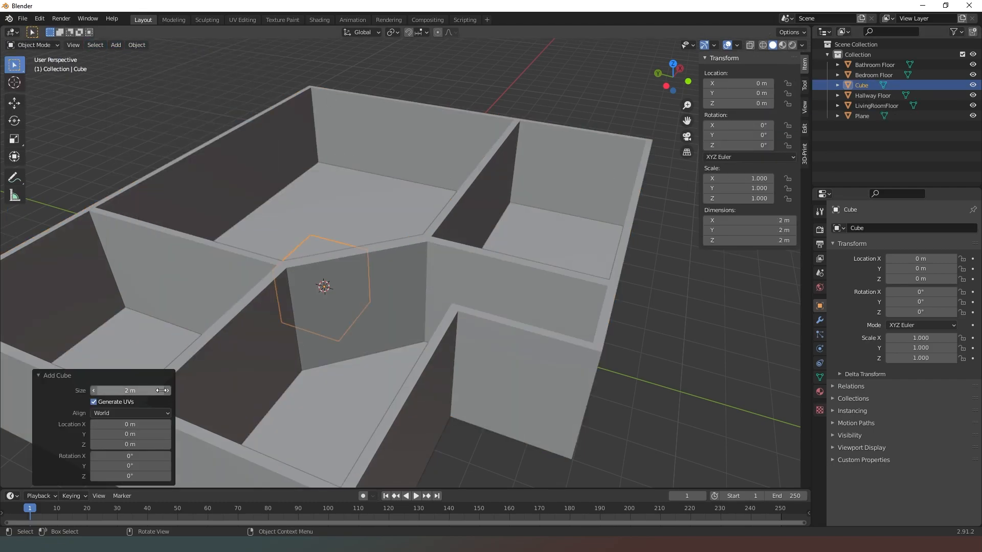
- Set the cube's X dimension to 1.2 m and stretch it along Y to a scale of 1.7
left_click(776, 221)
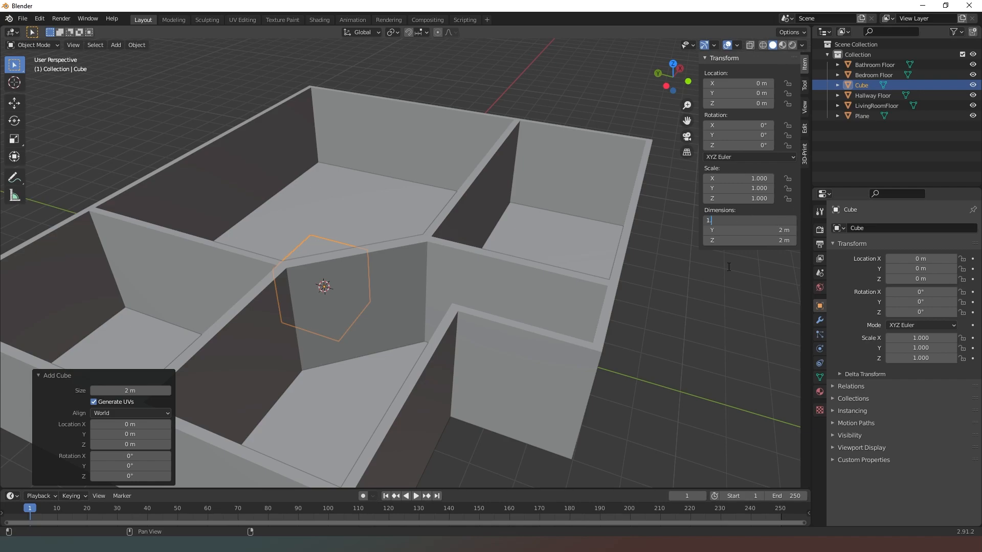
type("1.2")
key("Return")
left_click(728, 230)
type("3.8")
key("Return")
left_click_drag(737, 231, 735, 231)
left_click_drag(674, 78, 591, 103)
- Set the cube's dimensions to 0.5 m in Y and 2.2 m in Z
left_click(774, 234)
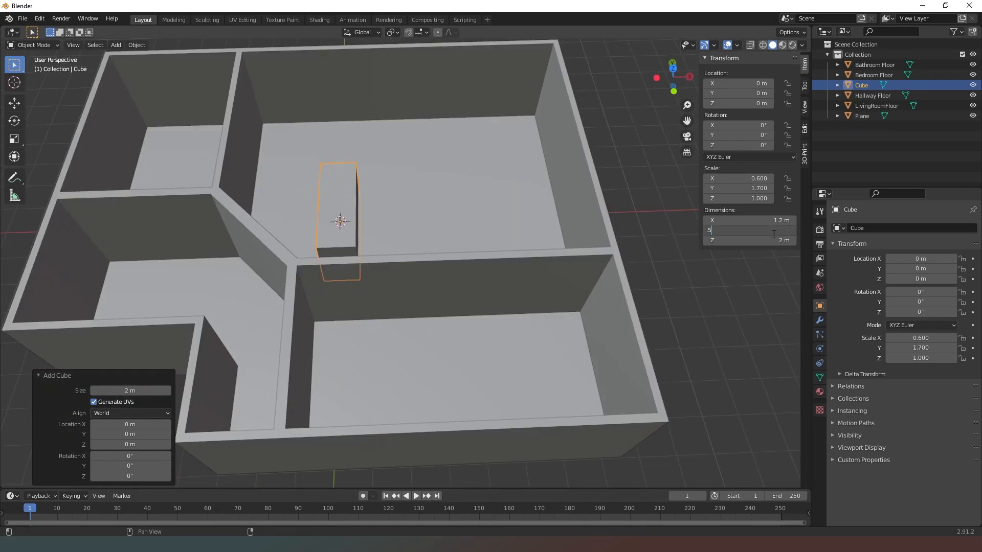
type(".5")
key("Return")
left_click(768, 241)
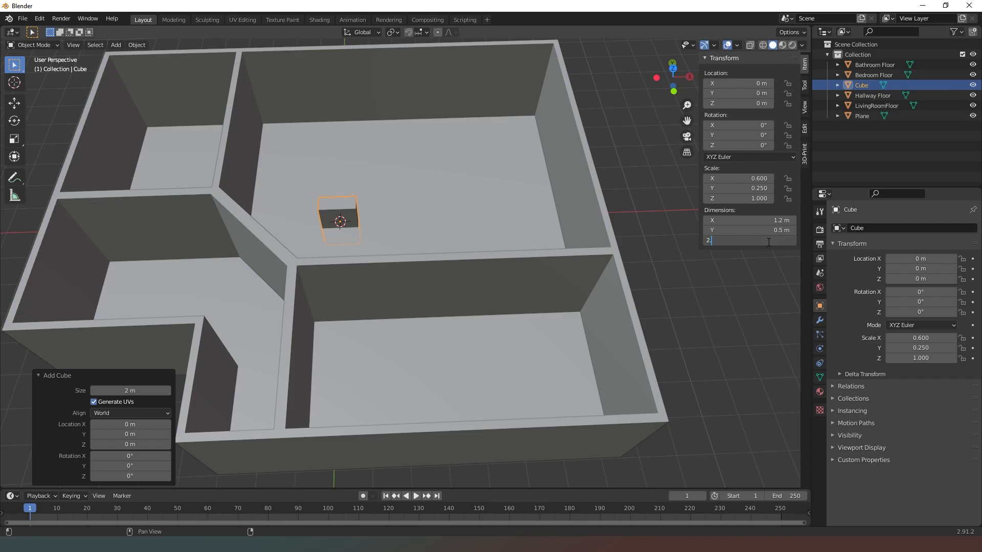
key("Return")
- Raise the cube to a Z location of 1.1 m and widen its Y dimension to 1.7 m
left_click(748, 104)
type("1.1")
key("Return")
left_click_drag(673, 76, 326, 160)
left_click_drag(745, 231, 751, 231)
- Move the cube through the wall between bathroom and hallway, at about X -3.93 m and Y -0.85 m
left_click(14, 104)
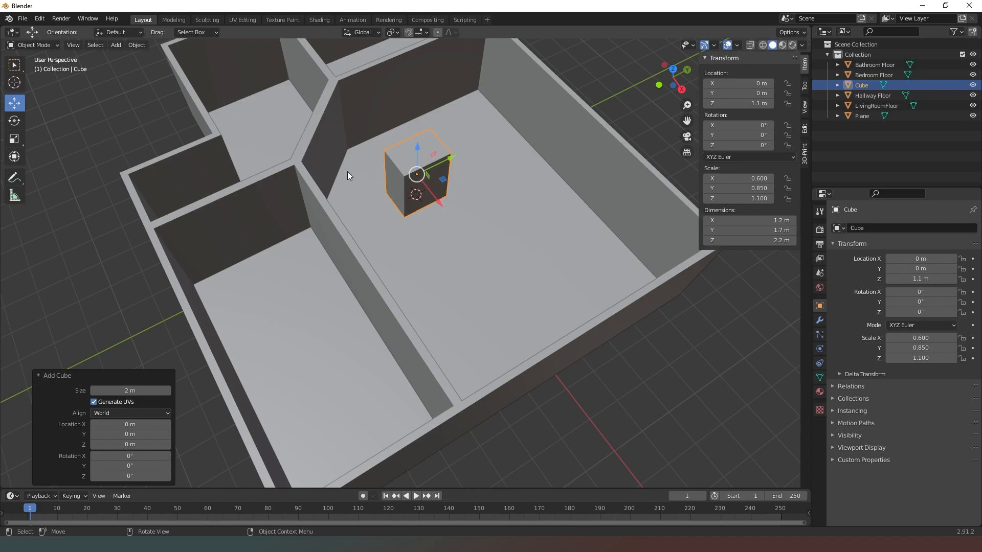
left_click_drag(428, 179, 340, 105)
mouse_move(673, 78)
left_mouse_down()
mouse_move(327, 245)
mouse_move(271, 289)
mouse_move(233, 286)
mouse_move(677, 77)
mouse_move(667, 76)
left_mouse_up()
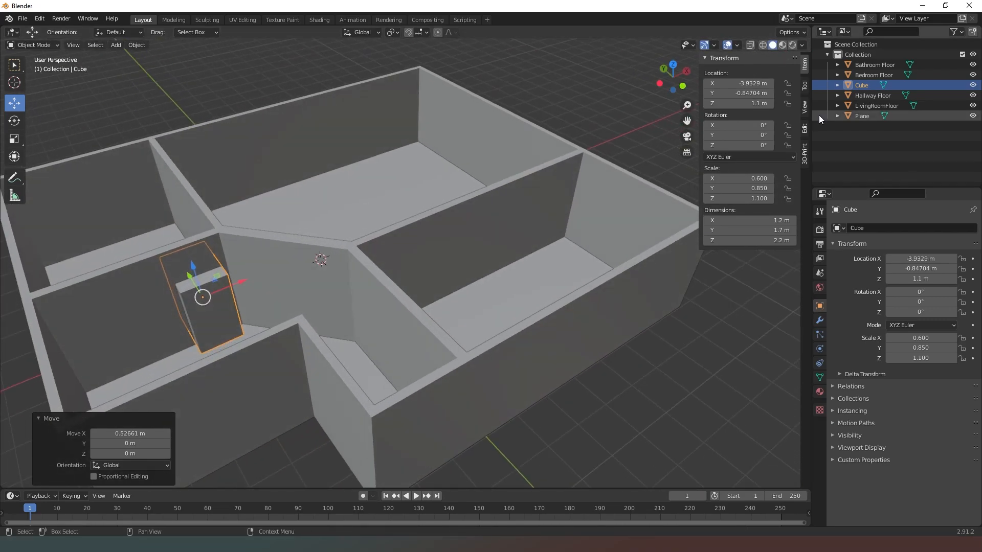
- Add a Boolean Difference modifier to the wall object with Cube as its object, and apply it to cut a doorway
left_click(860, 115)
left_click(820, 320)
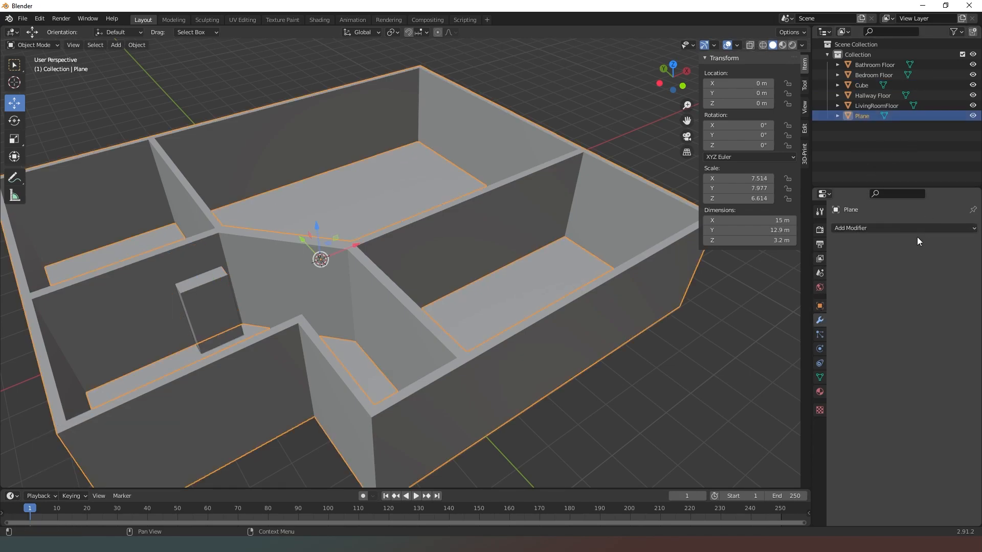
left_click(916, 229)
left_click(772, 279)
left_click(915, 287)
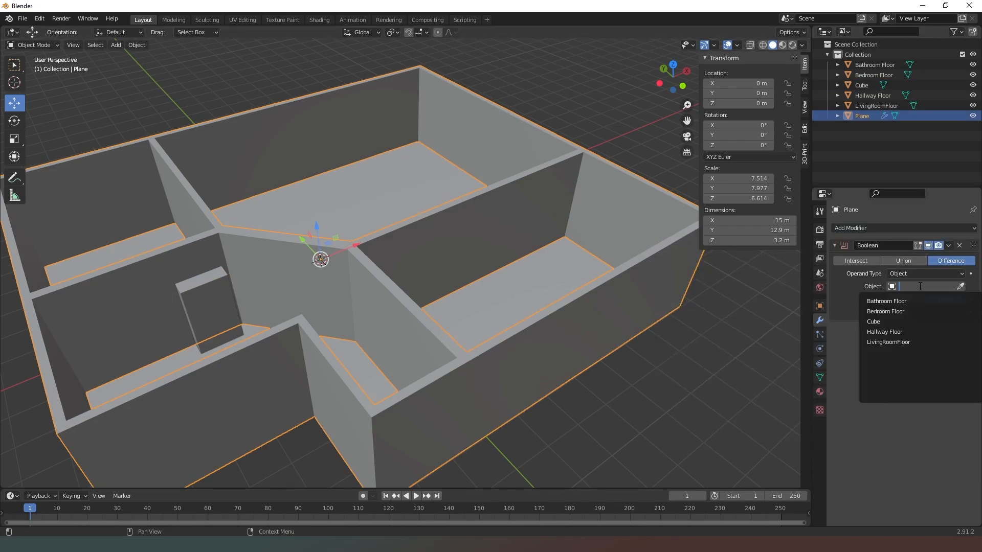
left_click(883, 321)
left_click(948, 247)
left_click(928, 263)
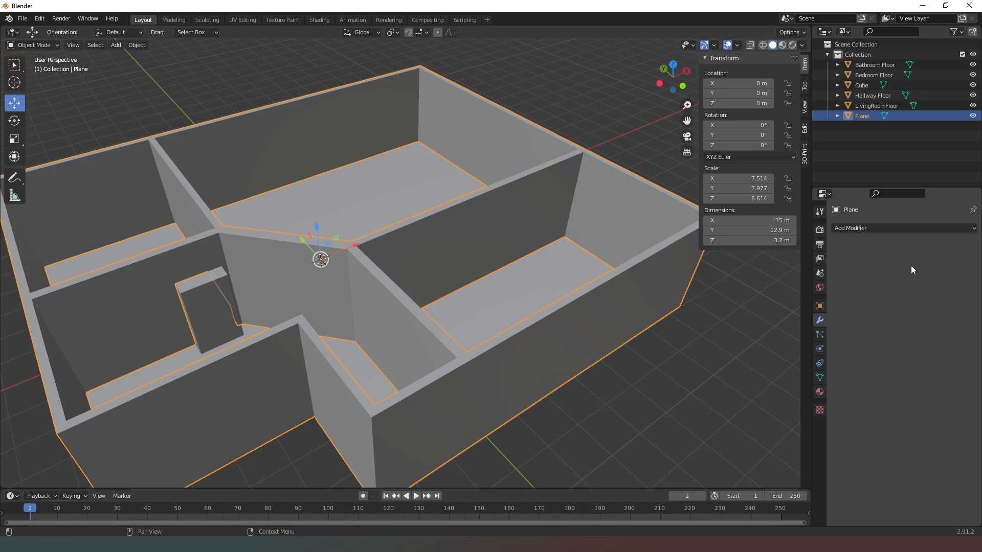
- Move the cube to the hallway's front outer wall, about X -1.62 m, Y -7.63 m, and subtract it from the walls with an applied Boolean modifier
left_click(205, 318)
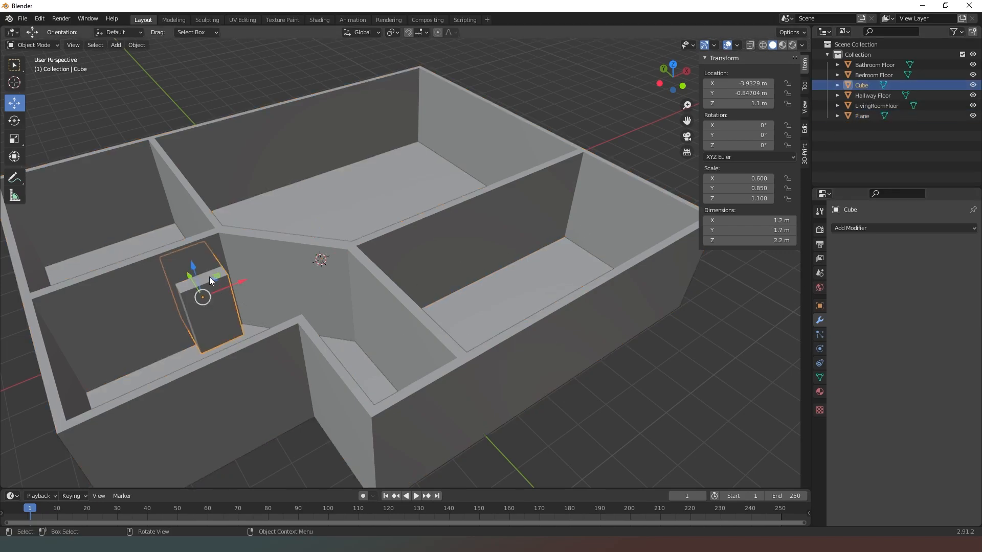
left_click_drag(215, 281, 434, 417)
left_click(864, 116)
left_click(879, 228)
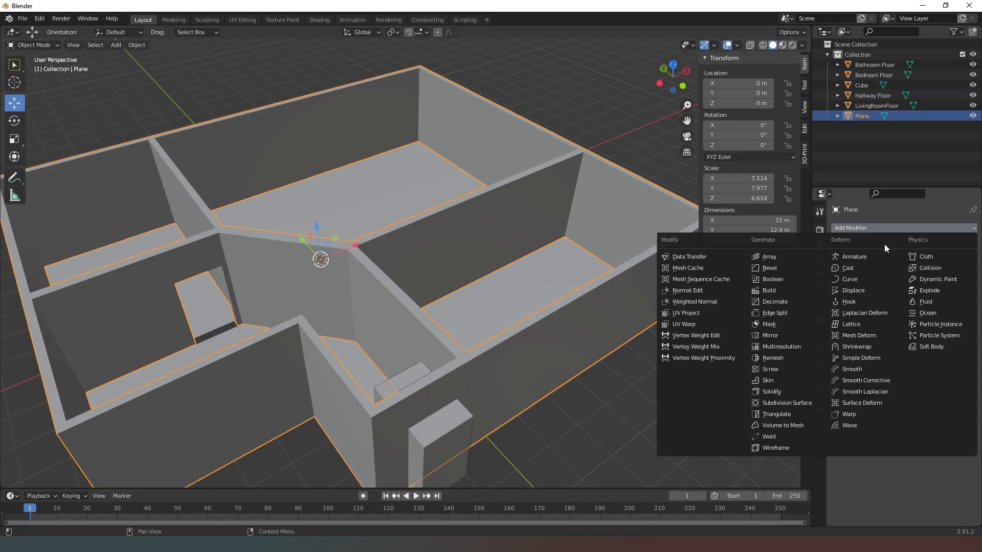
left_click(772, 279)
left_click(940, 286)
left_click(901, 331)
left_click(949, 245)
left_click(904, 257)
- Rotate the cube 90° about Z, place it through the wall between hallway and bedroom, and reselect the wall object
left_click(425, 468)
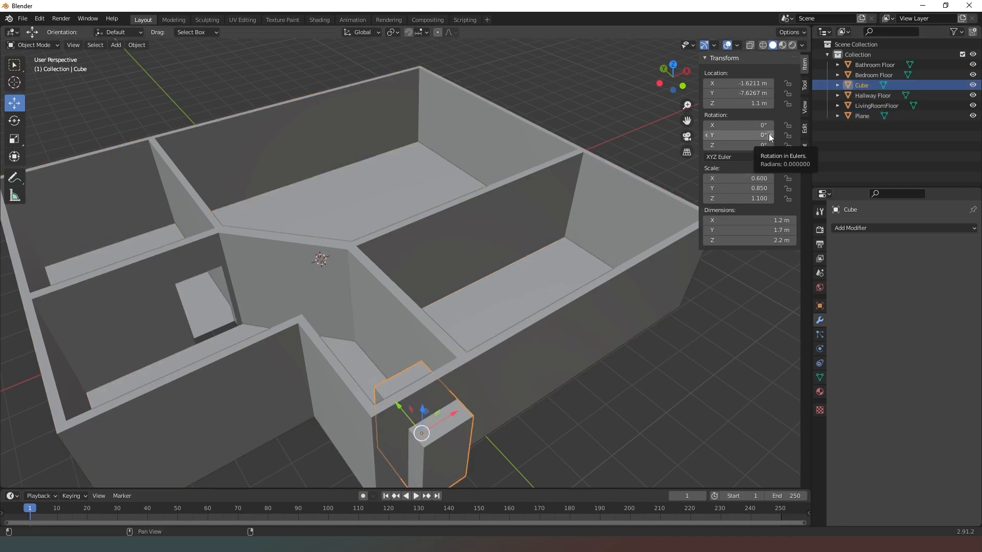
double_click(741, 146)
type("90")
key("Return")
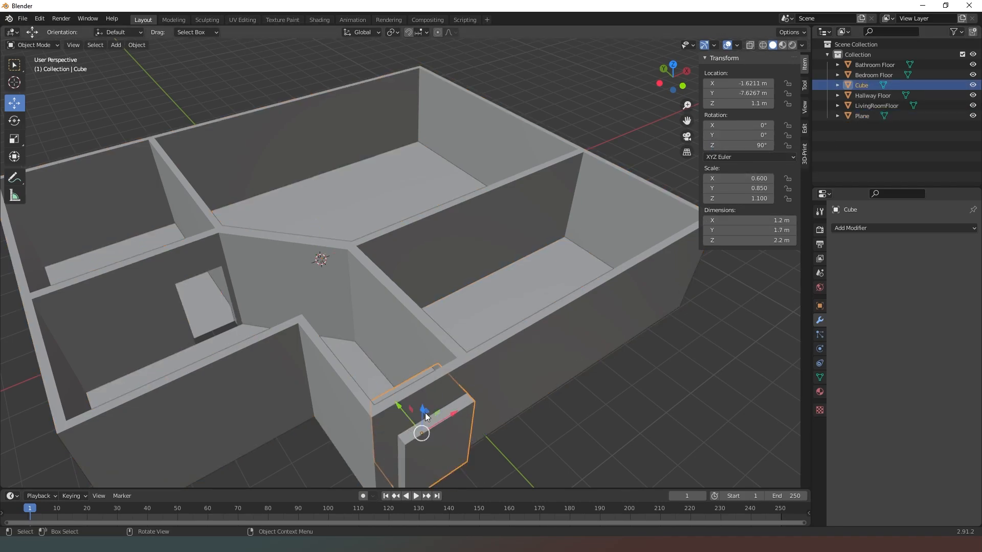
key("g")
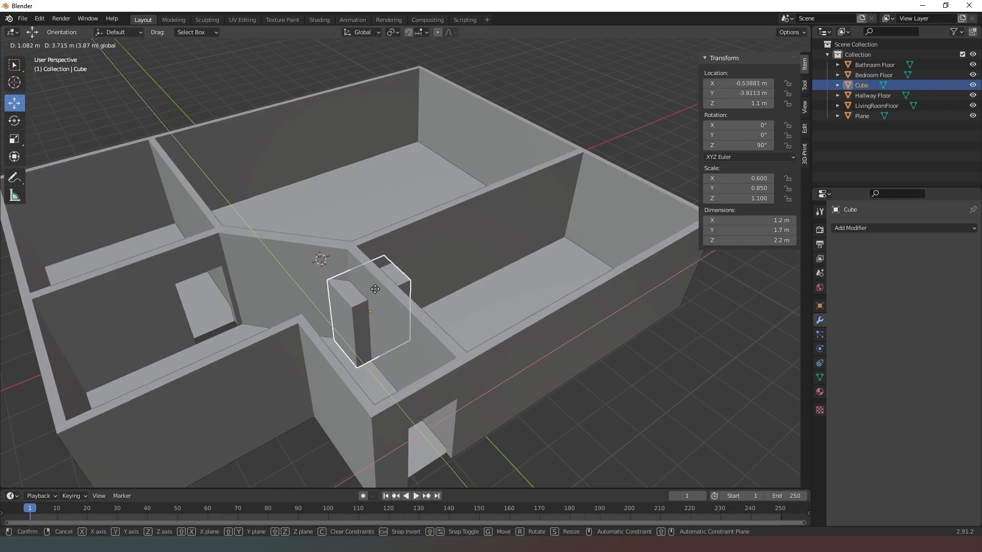
left_click(365, 308)
left_click(884, 118)
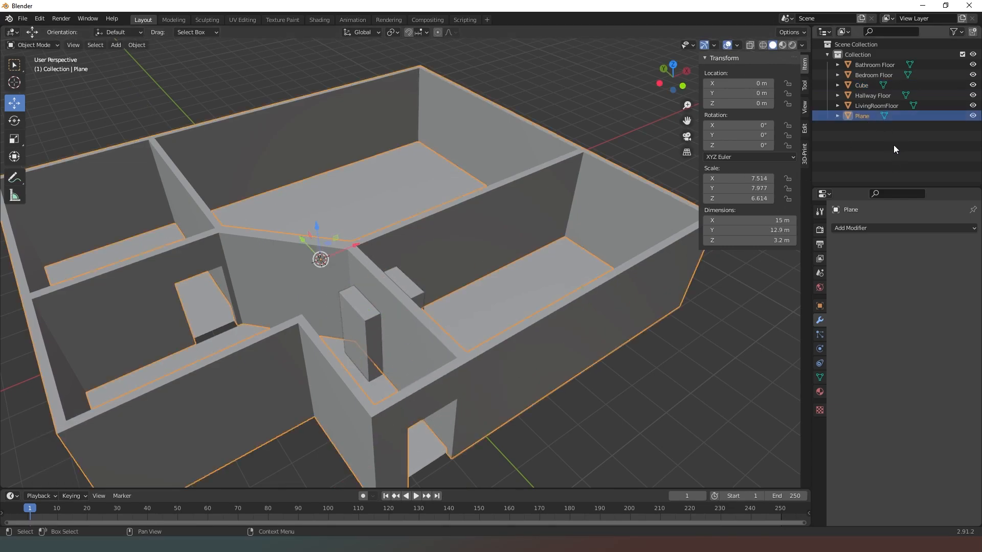
- Cut the doorway between hallway and bedroom with a Boolean Difference modifier on the wall object, using Cube as its object, and apply it
left_click(876, 228)
left_click(788, 280)
left_click(904, 285)
left_click(901, 320)
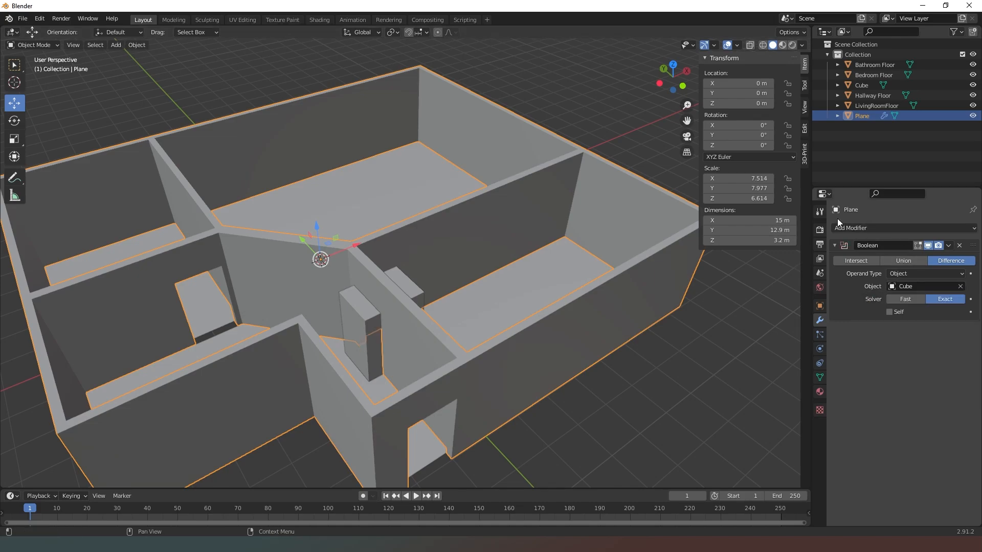
left_click(949, 247)
left_click(935, 257)
- Rotate the cube to 135° about Z and place it through the diagonal wall, at about X -1.99 m and Y -2.31 m
left_click(364, 320)
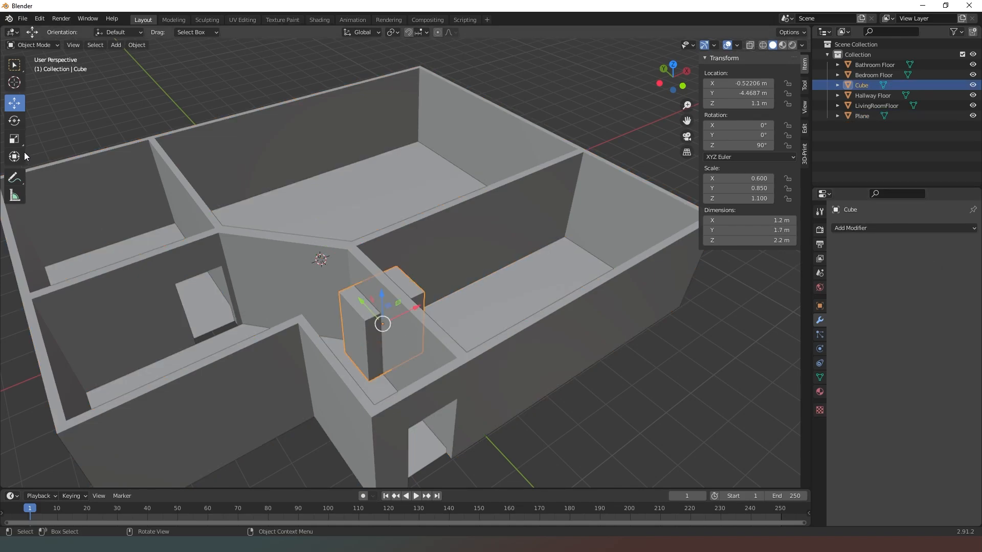
left_click(14, 121)
left_click_drag(385, 351, 410, 339)
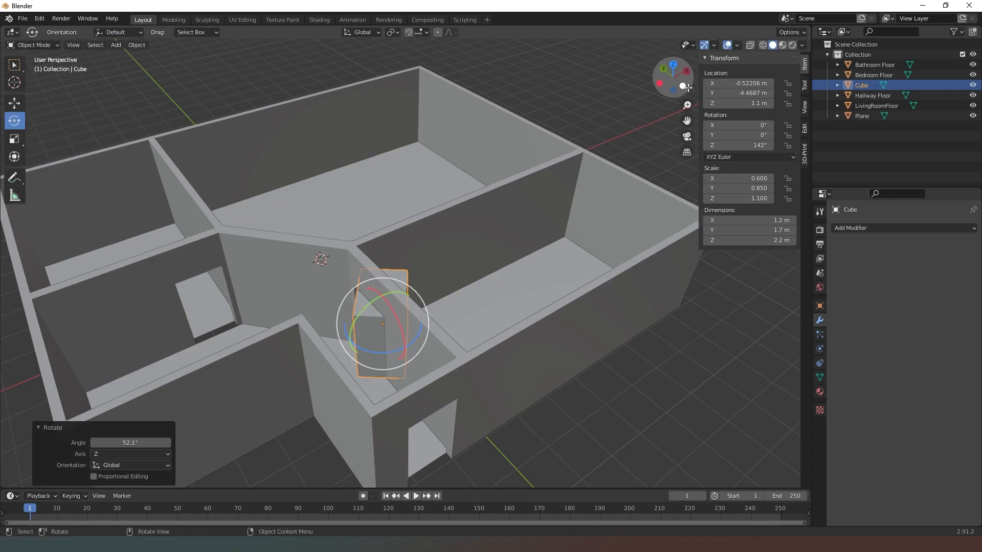
left_click(687, 152)
left_click(687, 152)
left_click(687, 152)
left_click(685, 153)
key("KP_8")
key("KP_8")
key("KP_8")
key("KP_8")
key("KP_8")
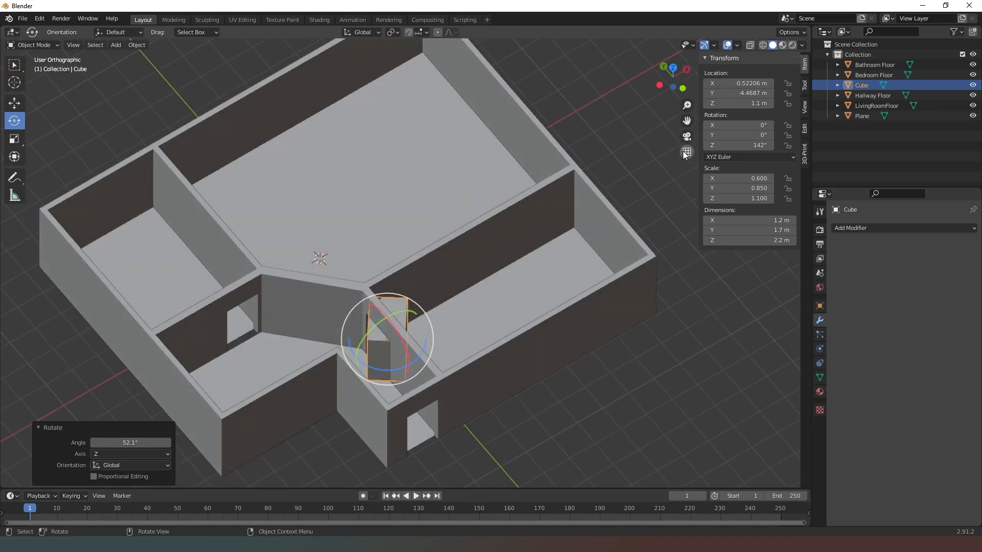
key("KP_2")
key("KP_6")
key("KP_6")
key("KP_6")
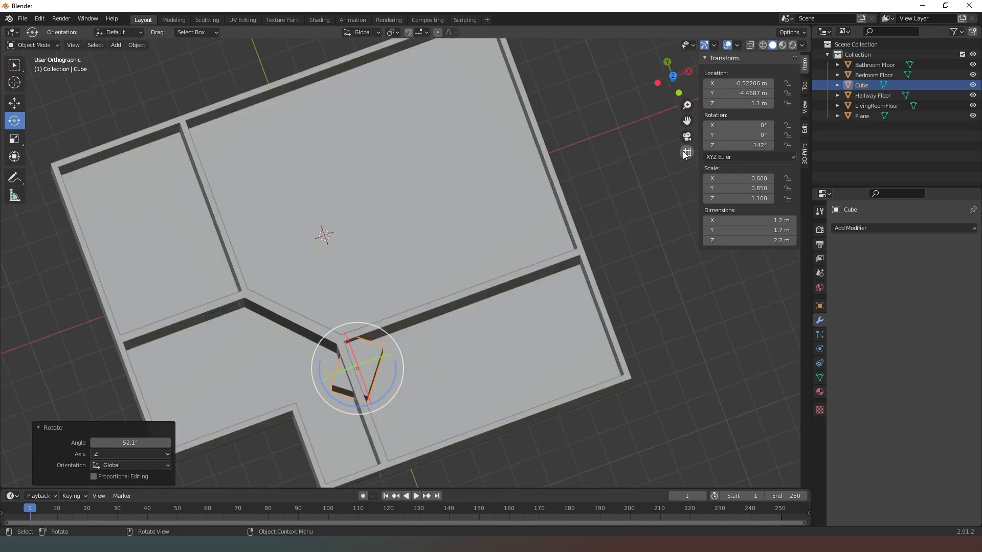
key("KP_4")
key("KP_1")
key("KP_7")
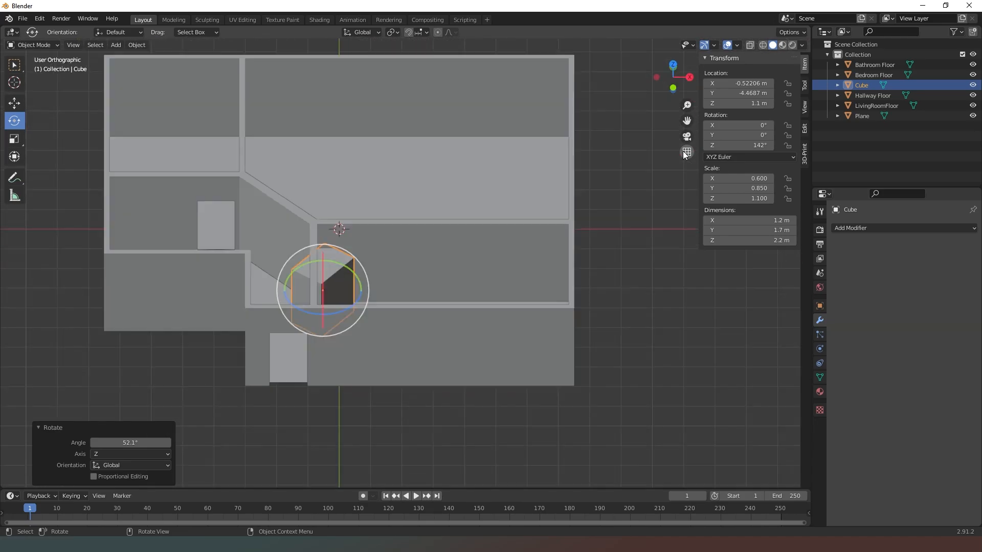
left_click_drag(310, 316, 294, 261)
left_click(13, 103)
- Subtract Cube from the wall object with an applied Boolean Difference modifier to cut the doorway in the diagonal wall
left_click(872, 115)
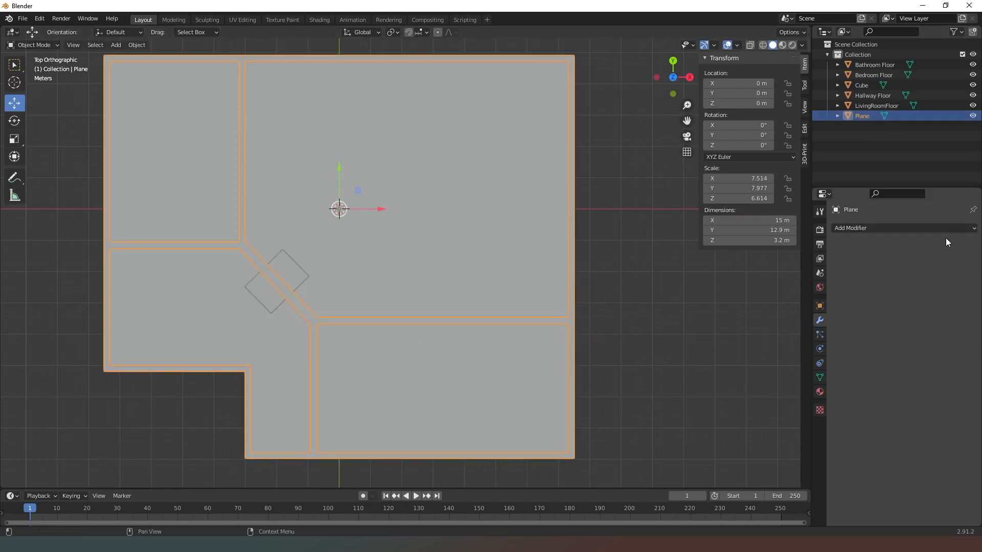
left_click(950, 231)
left_click(873, 322)
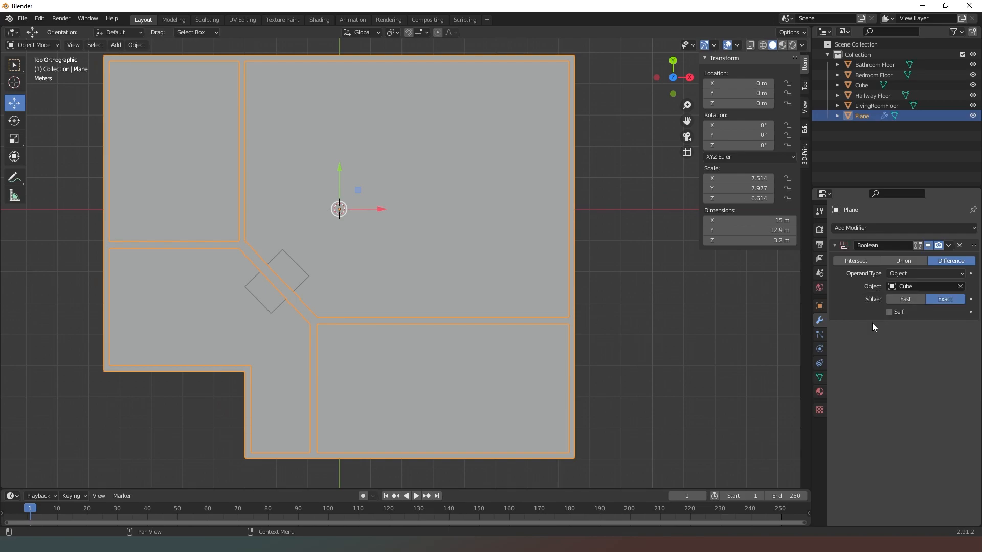
left_click(949, 245)
left_click(932, 256)
- Delete the cutting cube from the scene
left_click(687, 152)
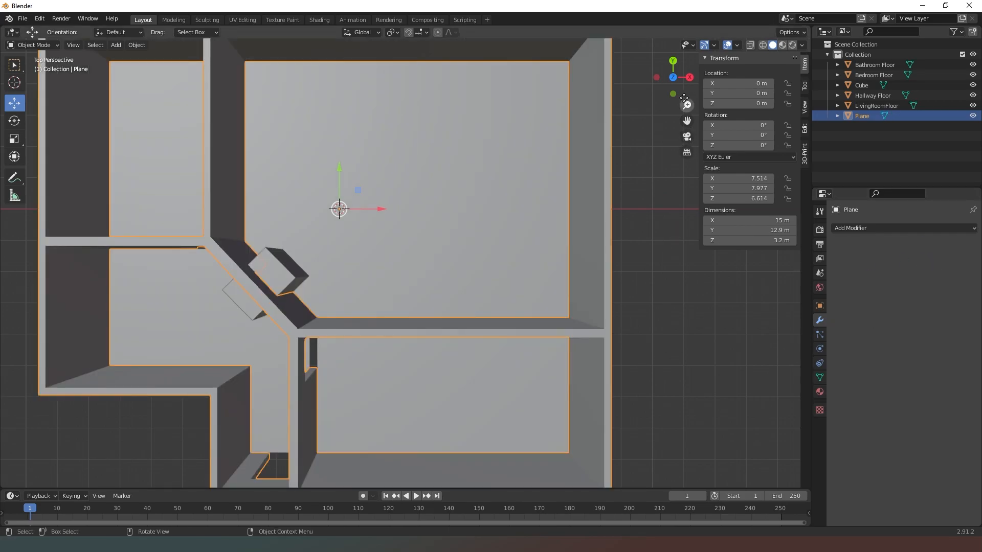
left_click_drag(678, 82, 548, 207)
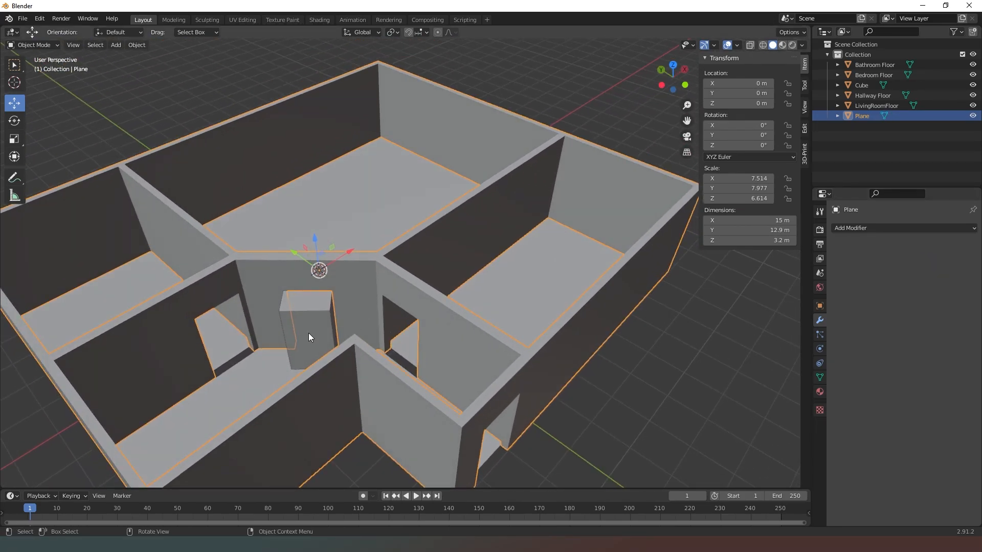
left_click(289, 332)
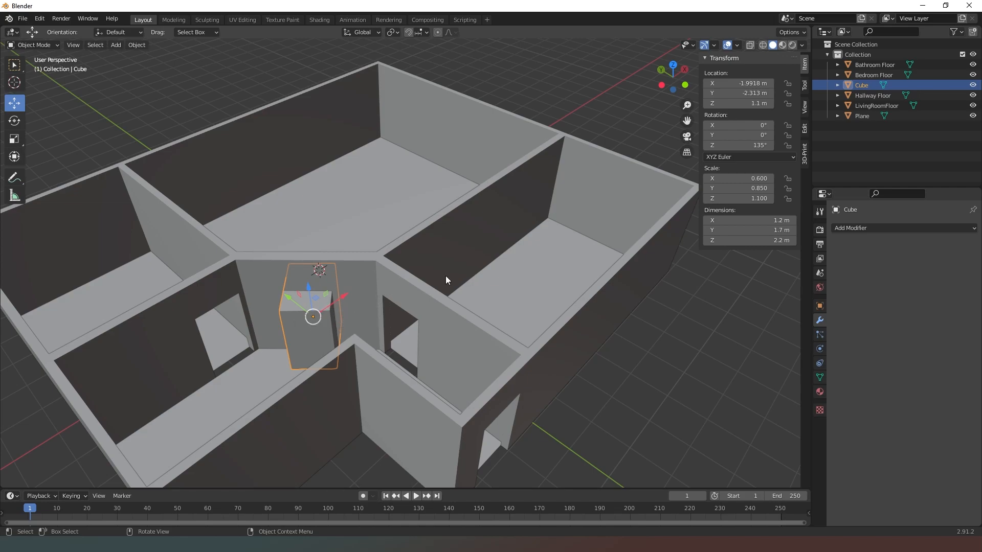
left_click(973, 85)
left_click(973, 85)
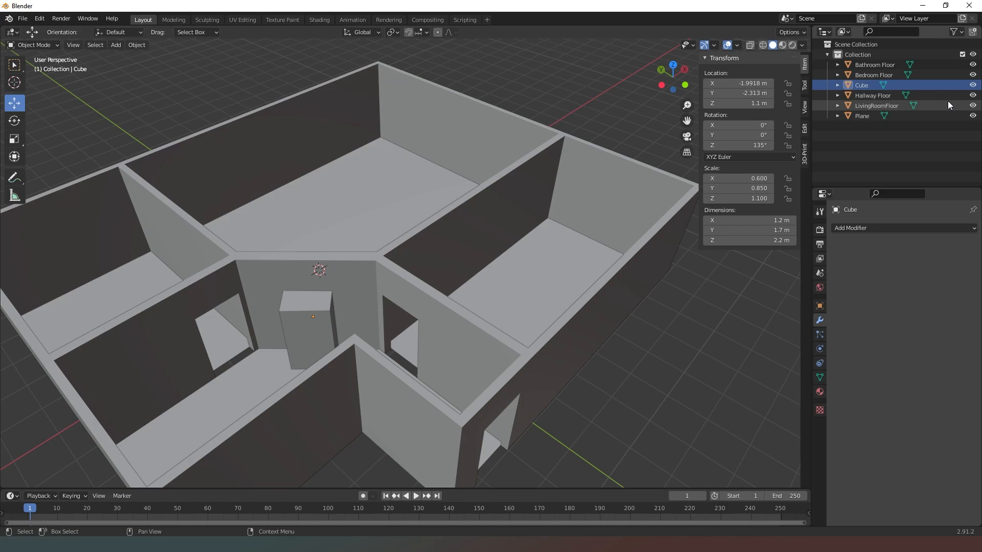
key("Delete")
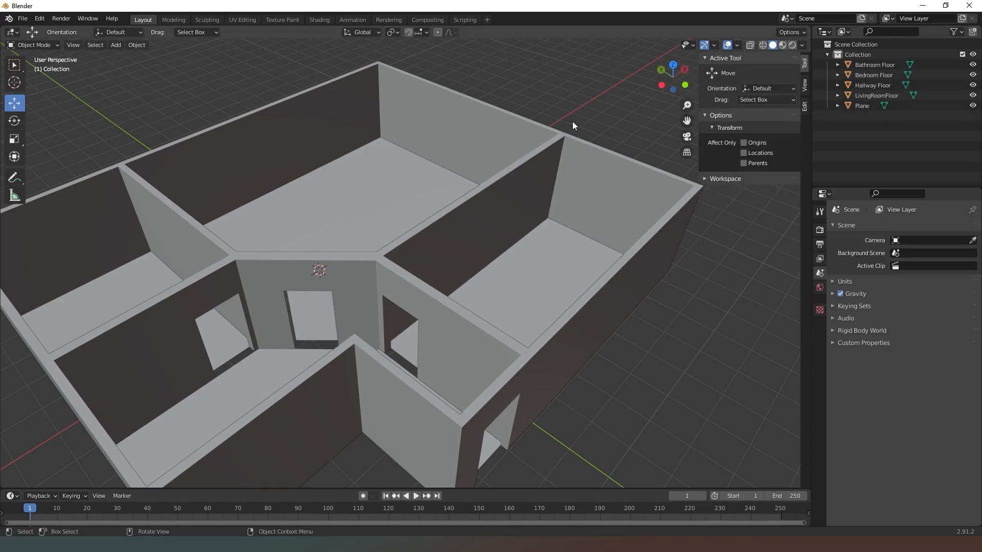
- In the Bathroom Floor mesh, move the edge facing the hallway about 0.2 m in negative Y, towards the hallway floor
left_click_drag(673, 77, 713, 115)
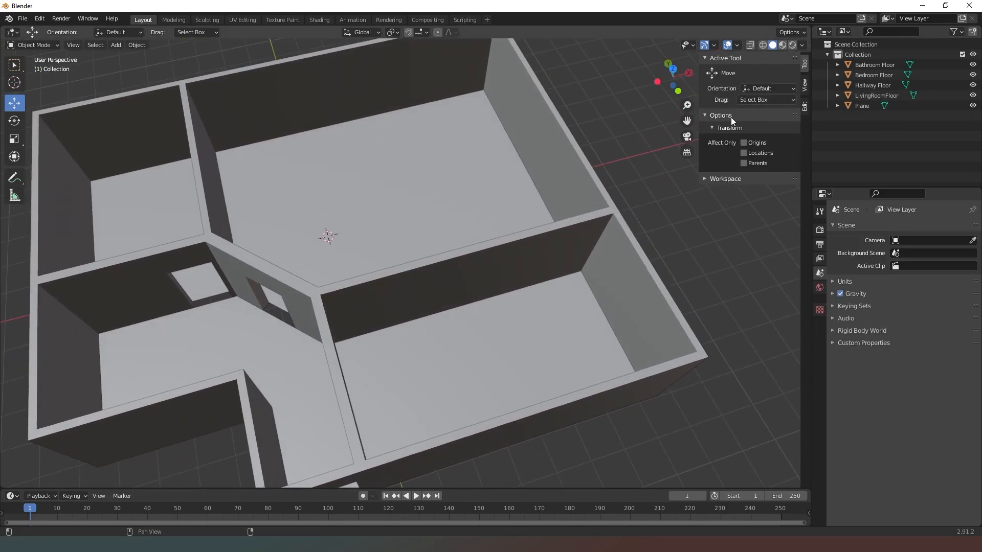
left_click(881, 65)
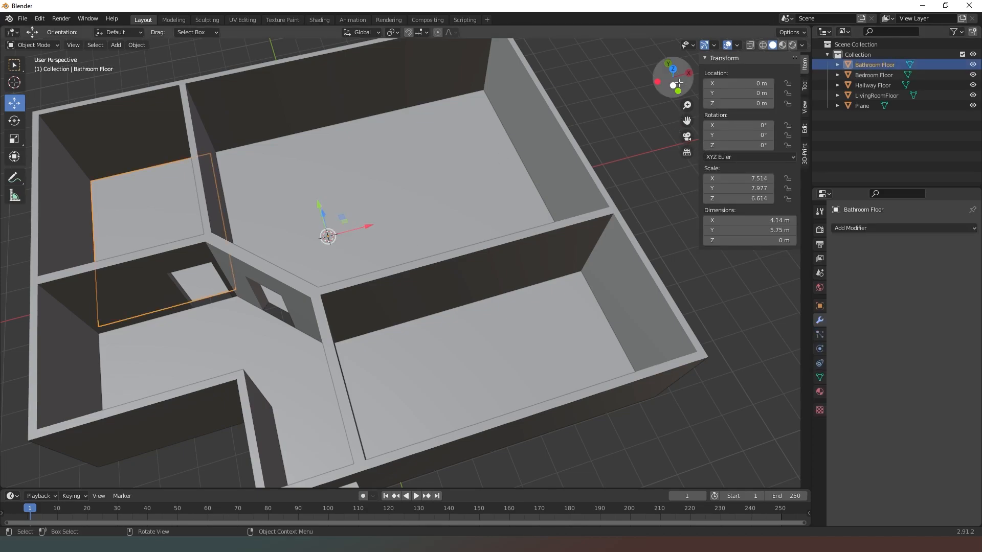
left_click(687, 152)
left_click_drag(673, 82, 675, 110)
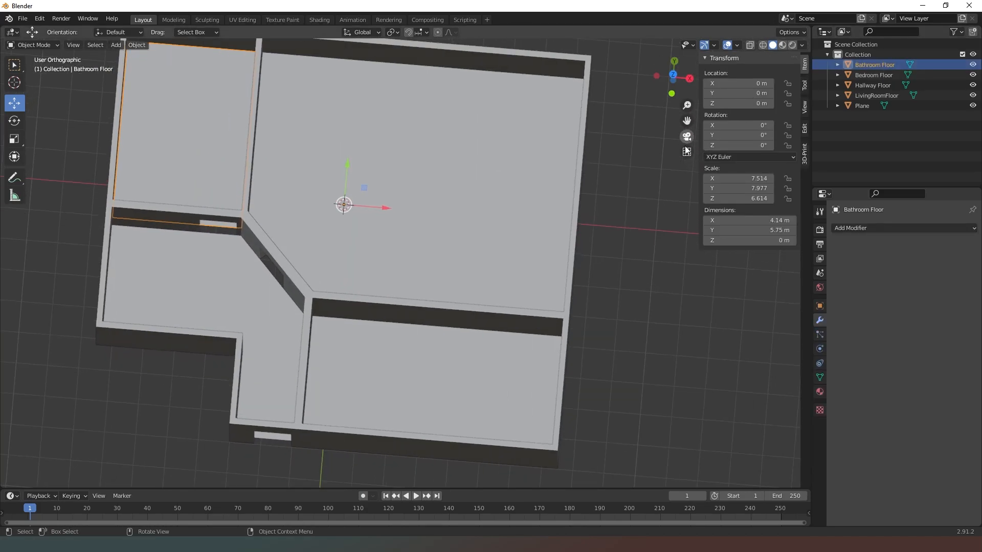
left_click(686, 151)
key("a")
left_click(884, 65)
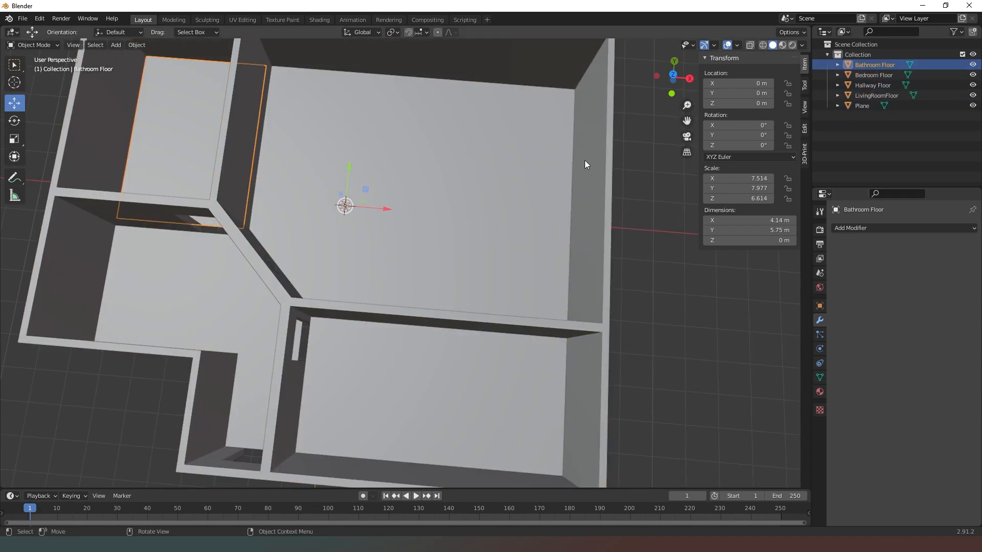
left_click_drag(687, 121, 687, 144)
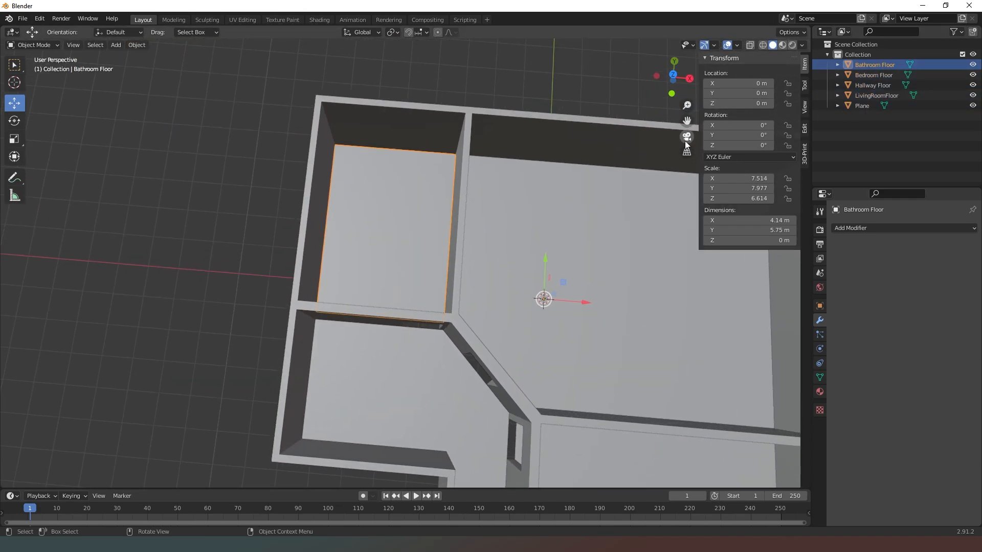
key("KP_7")
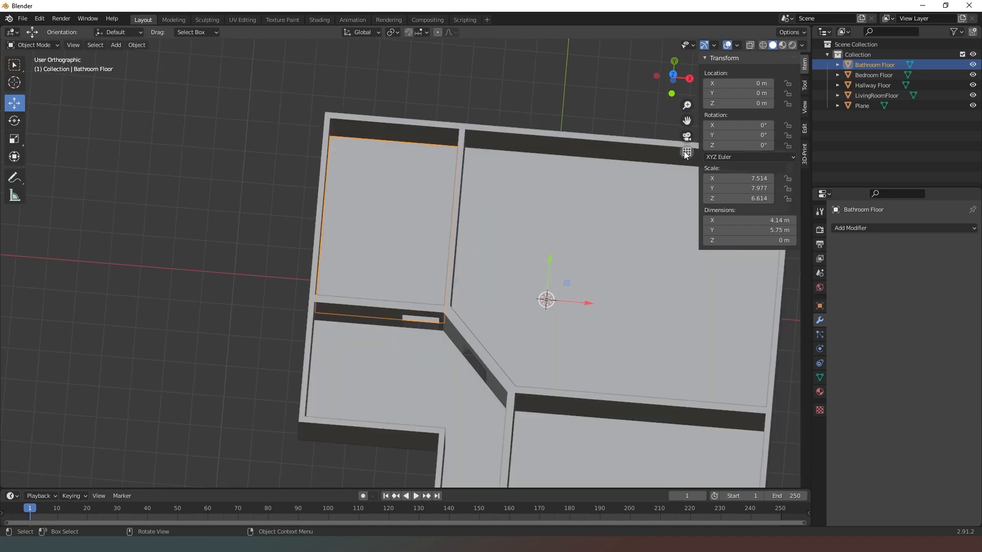
left_click(57, 44)
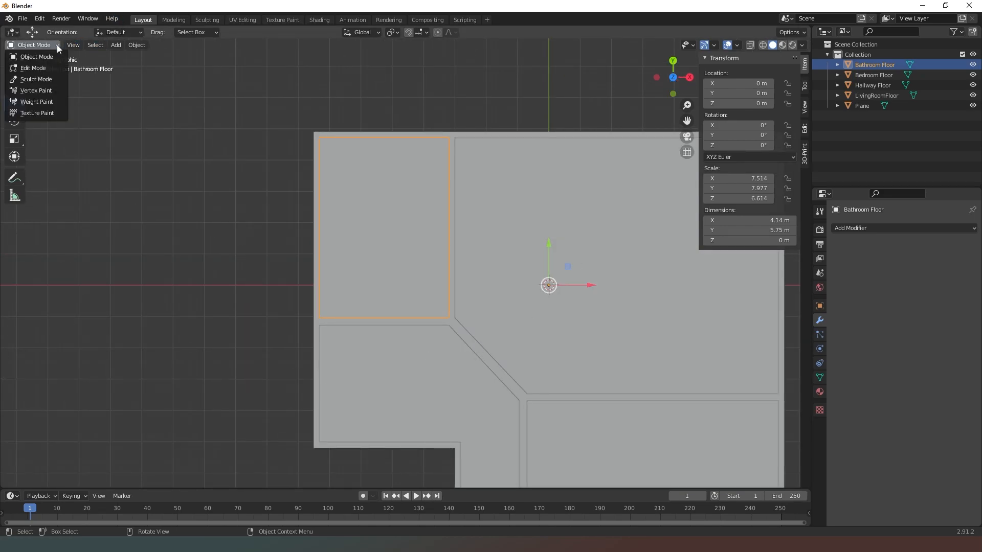
left_click(33, 55)
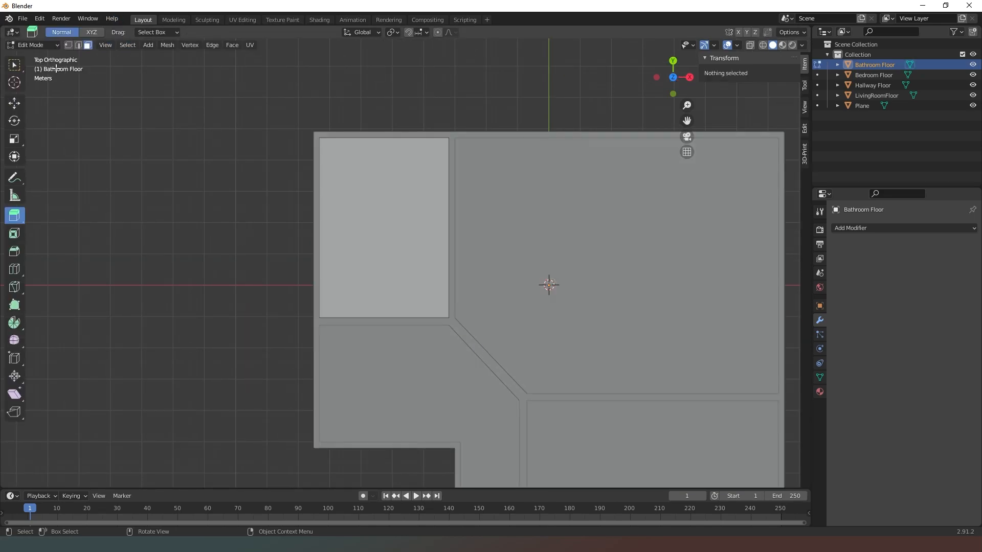
left_click(385, 317)
key("shift+space")
key("g")
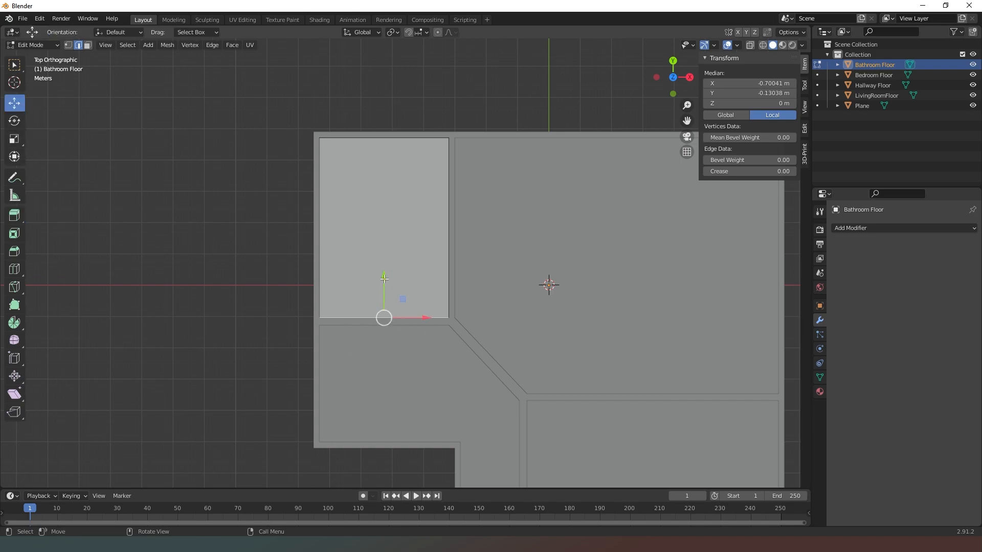
left_click_drag(385, 279, 383, 293)
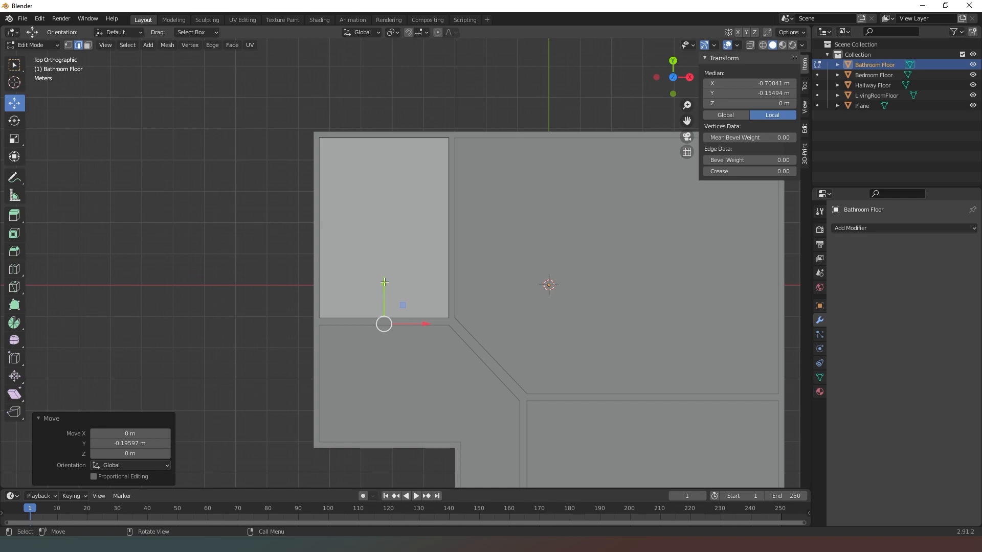
- Hide the wall object, move the bathroom floor's edge another 0.04 m or so in negative Y to meet the hallway floor, and return to Object Mode
scroll(373, 287, "up", 5)
middle_click_drag(373, 287, 397, 215, "shift")
left_click(973, 105)
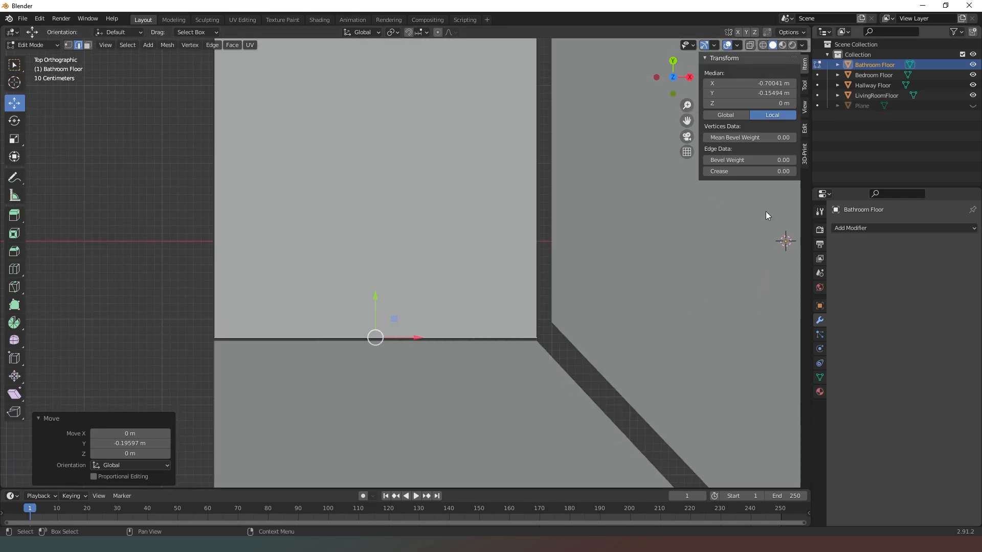
left_click_drag(376, 294, 382, 297)
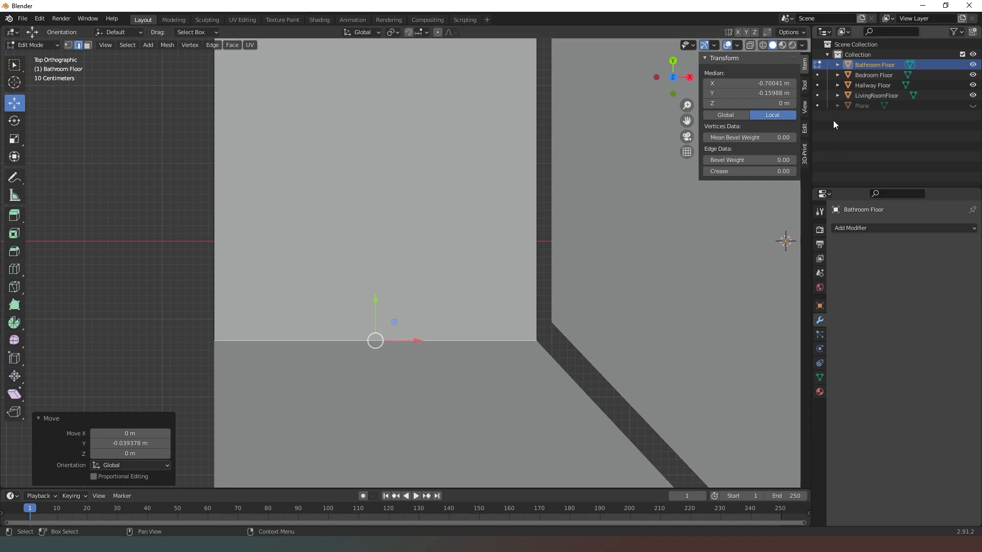
left_click(51, 45)
left_click(41, 46)
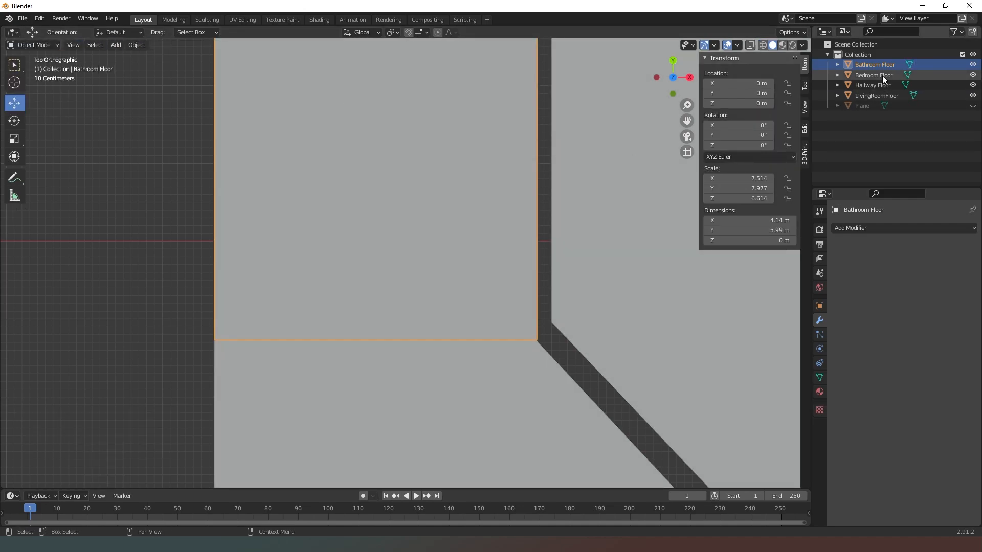
- Move the Bedroom Floor's edge beside the hallway about 0.24 m in negative X to meet the hallway floor, and return to Object Mode
left_click(882, 75)
left_click_drag(686, 120, 673, 1)
left_click(54, 48)
left_click(38, 70)
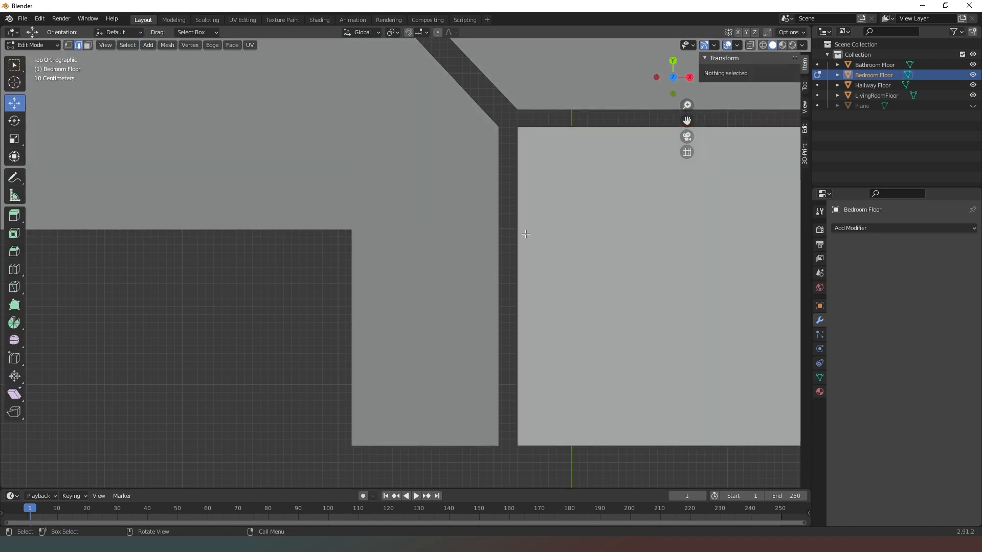
left_click(518, 247)
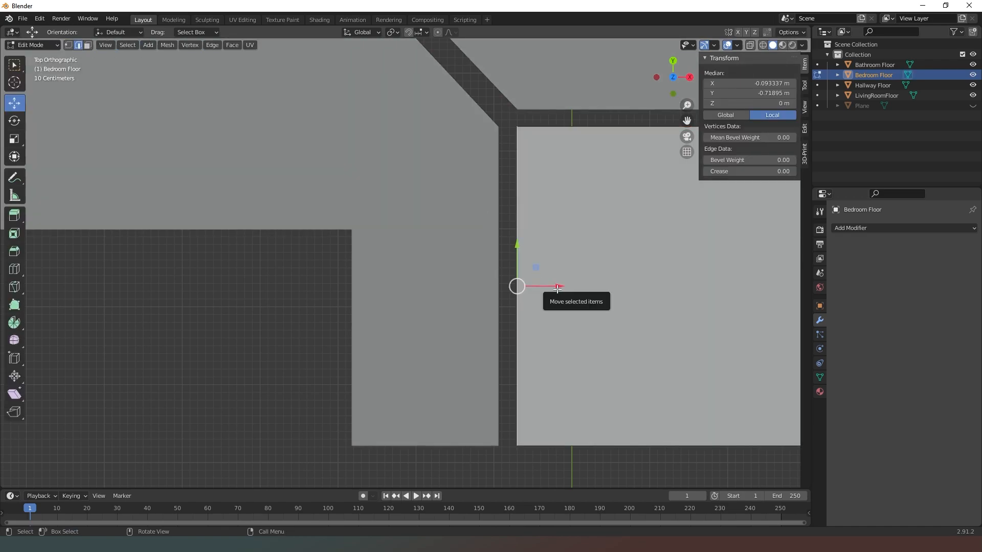
left_click_drag(557, 287, 538, 285)
left_click_drag(687, 121, 665, 366)
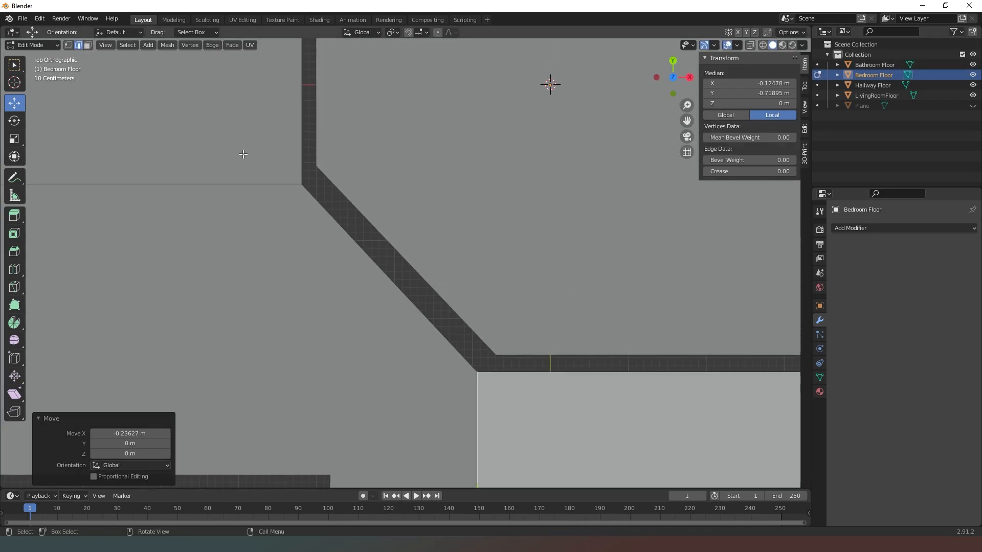
left_click(28, 41)
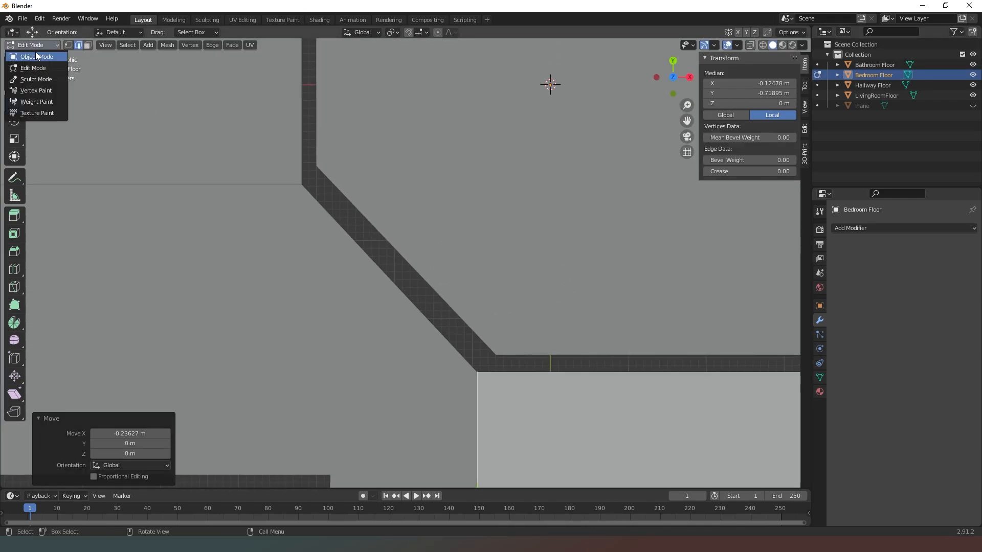
left_click(35, 51)
- In the LivingRoomFloor mesh, move the diagonal edge about -0.18 m in X and -0.24 m in Y towards the hallway floor
left_click(876, 95)
left_click(48, 44)
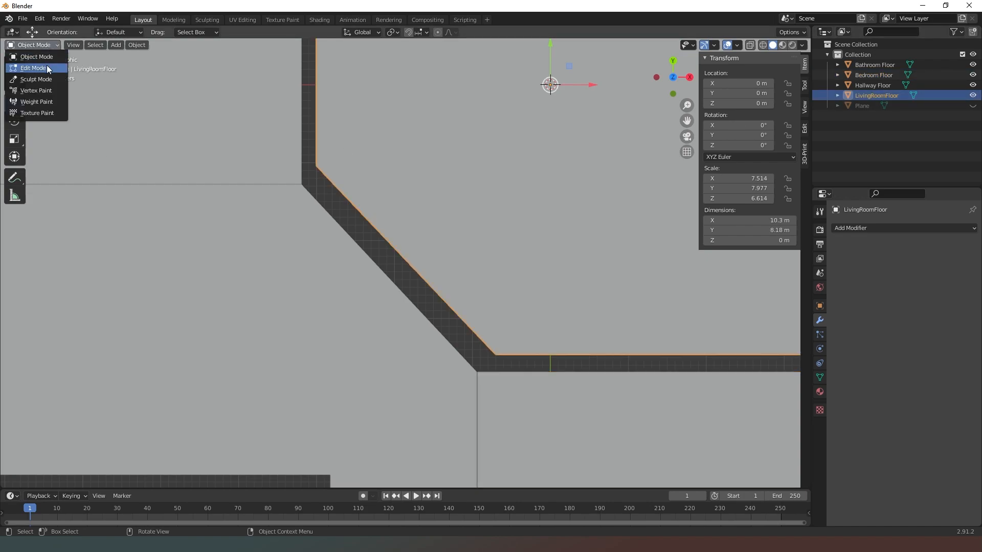
left_click(47, 66)
left_click(404, 237)
left_click_drag(428, 241, 408, 260)
- Align the two end vertices of the living room floor's diagonal edge with the adjoining corners of the hallway floor
left_click(70, 45)
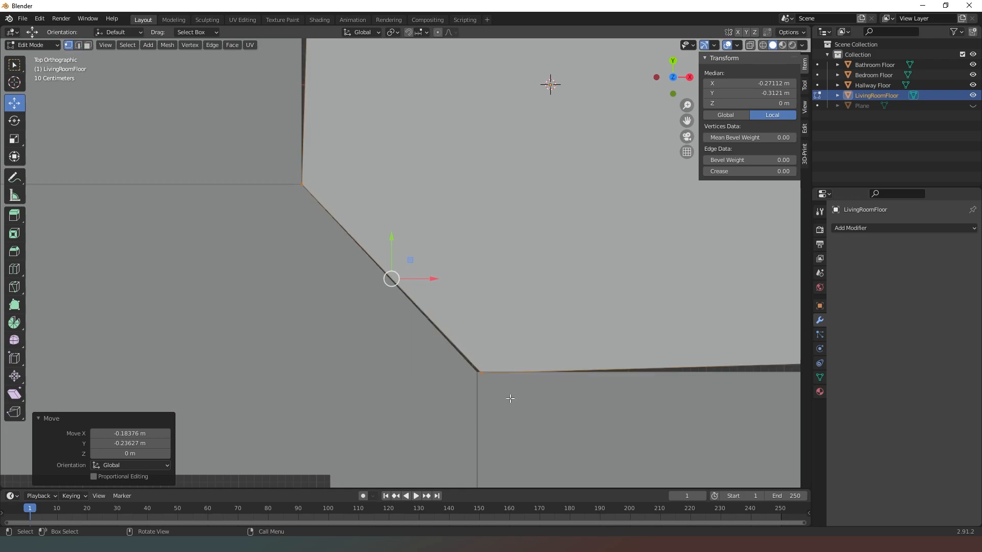
left_click(490, 371)
left_click_drag(499, 356, 495, 355)
left_click(290, 174)
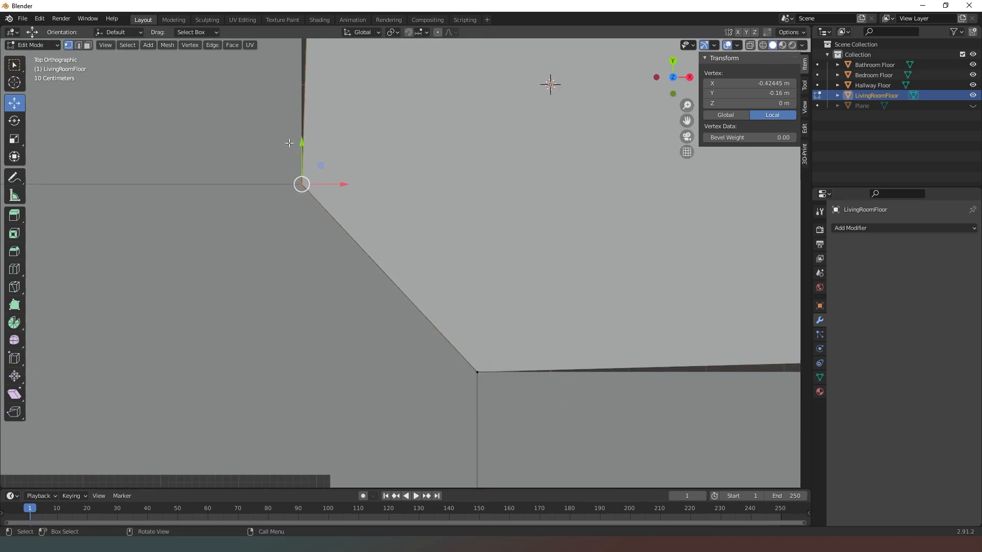
left_click_drag(302, 145, 452, 164)
- Move the living room floor's outer corner vertex beside the bathroom about 0.18 m in negative X to meet the bathroom floor
left_click_drag(690, 119, 701, 510)
left_click_drag(289, 200, 409, 297)
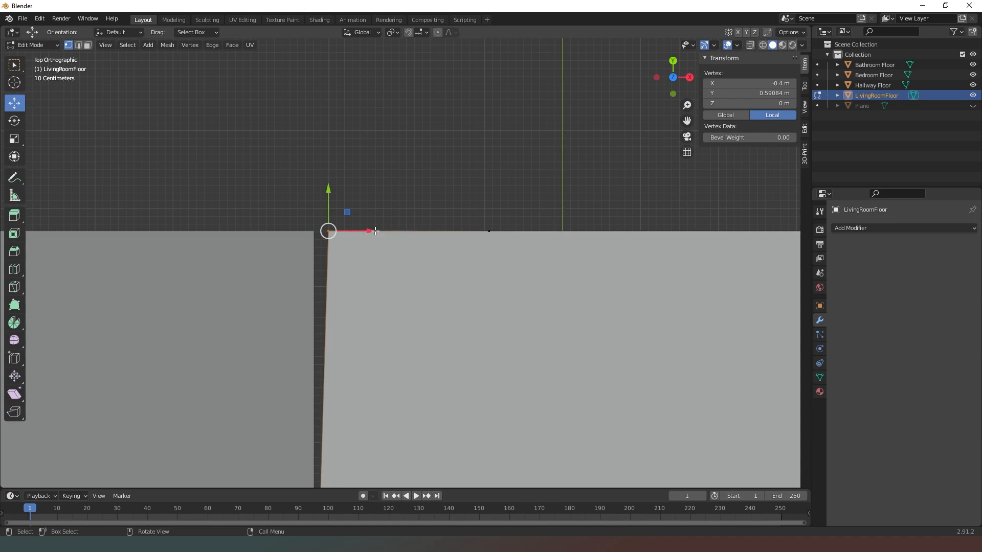
left_click_drag(373, 232, 358, 231)
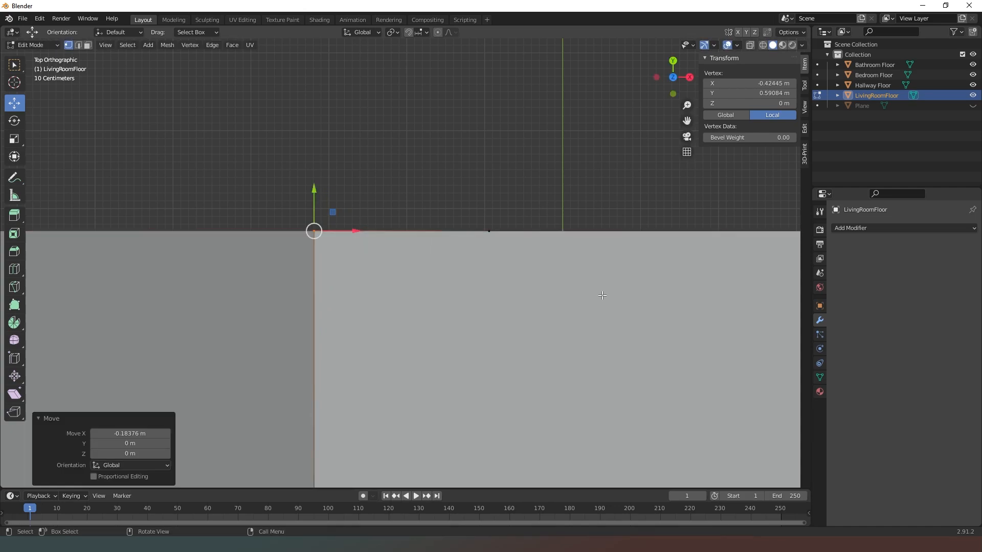
- Try to delete the surplus vertex along the living room floor's outer edge near the bathroom, and undo the deletion
left_click_drag(474, 214, 500, 247)
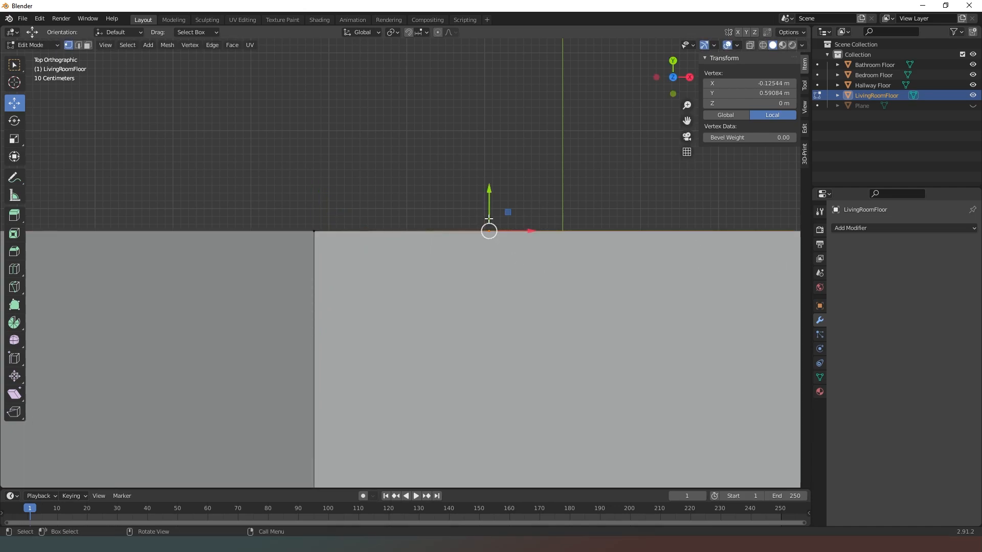
key("x")
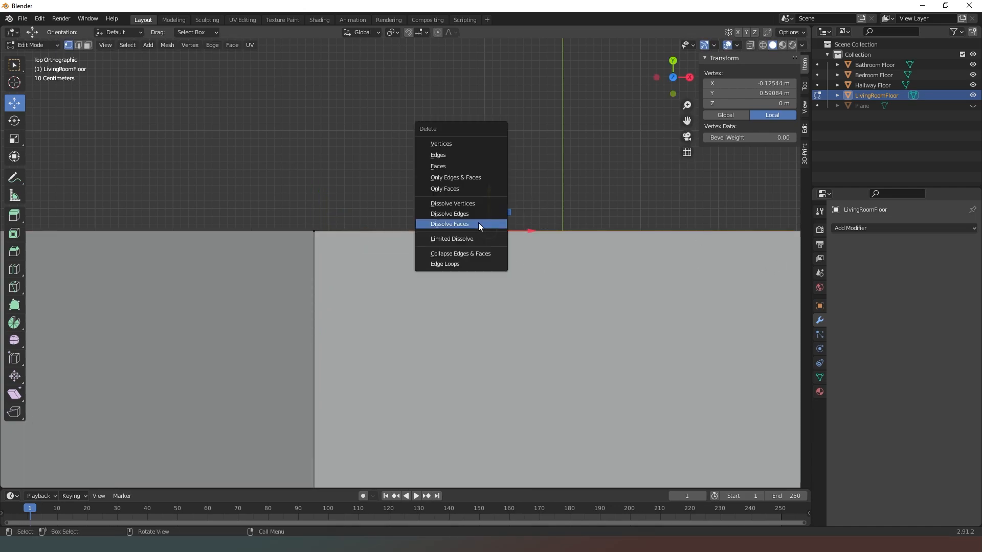
left_click(474, 145)
key("ctrl+z")
- Try to merge the two collinear edges along the living room floor's outer side with Dissolve Edges
left_click(80, 45)
left_click_drag(416, 195, 675, 274)
key("x")
left_click(512, 297)
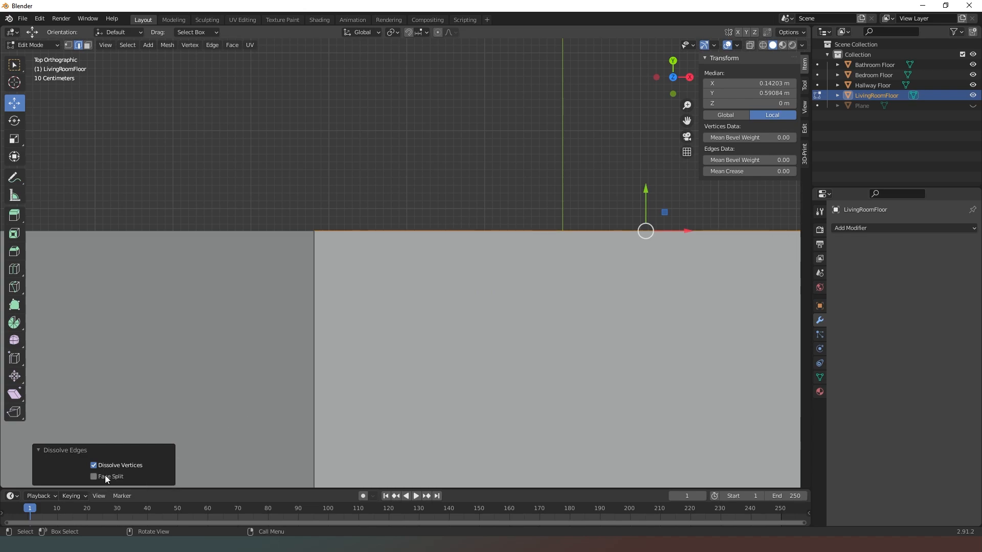
left_click(441, 245)
left_click(523, 231, "shift")
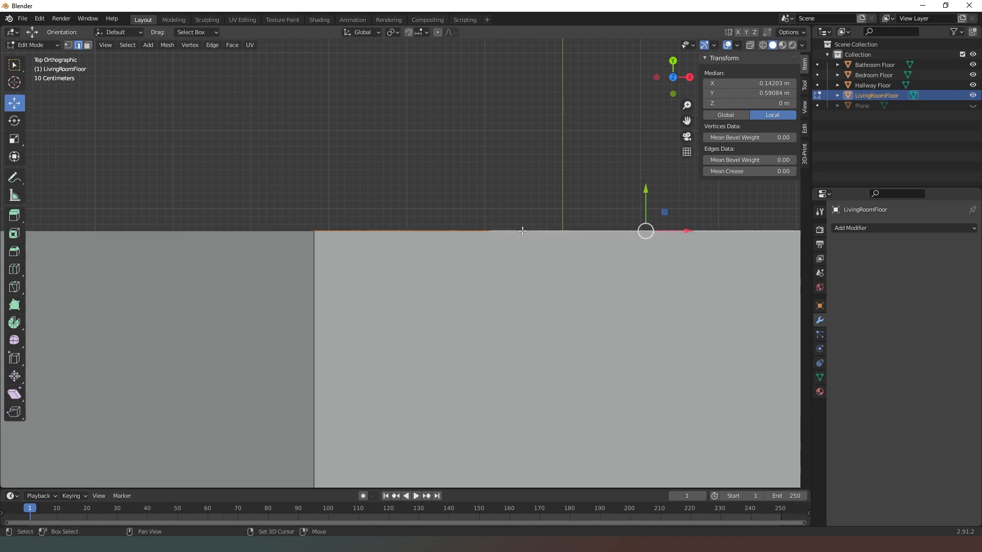
key("x")
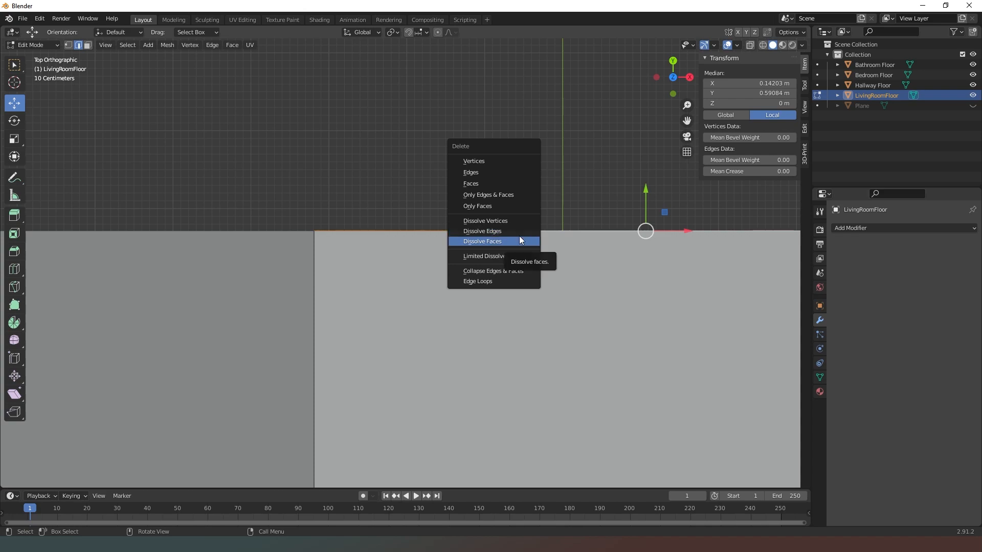
left_click(519, 235)
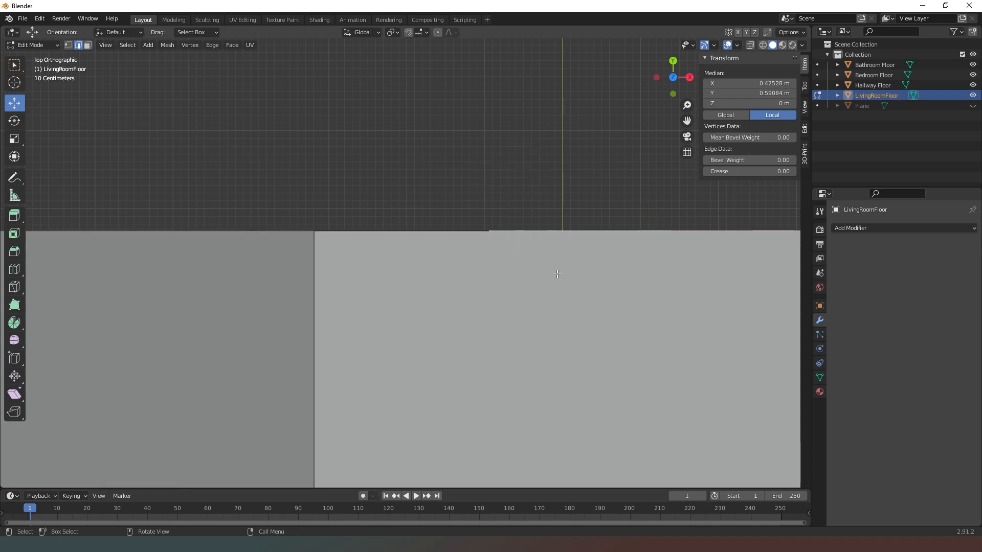
- Move the living room floor's outer corner vertex beside the bedroom about 0.21 m in negative Y to meet the bedroom floor
left_click_drag(687, 120, 216, 0)
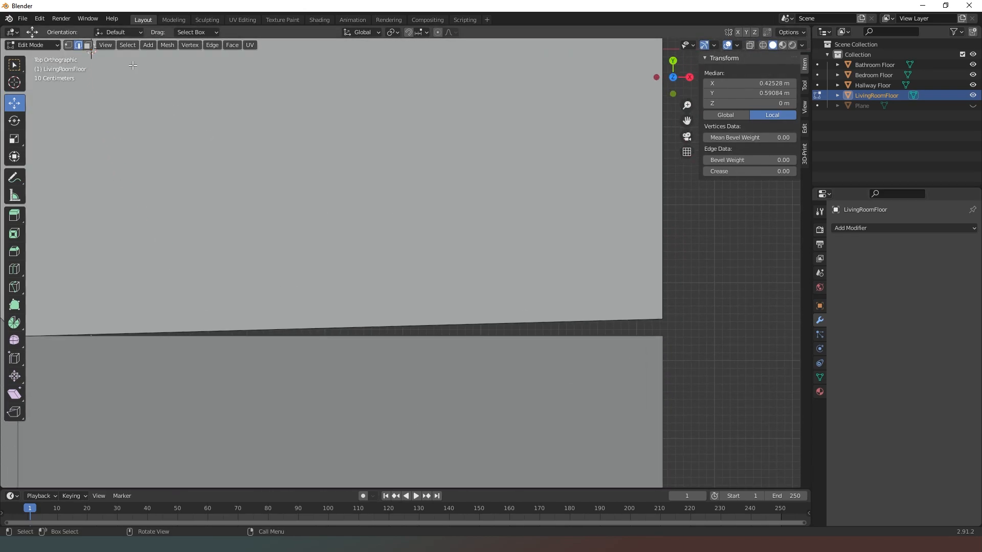
left_click(71, 45)
left_click(662, 320)
left_click_drag(662, 276, 663, 296)
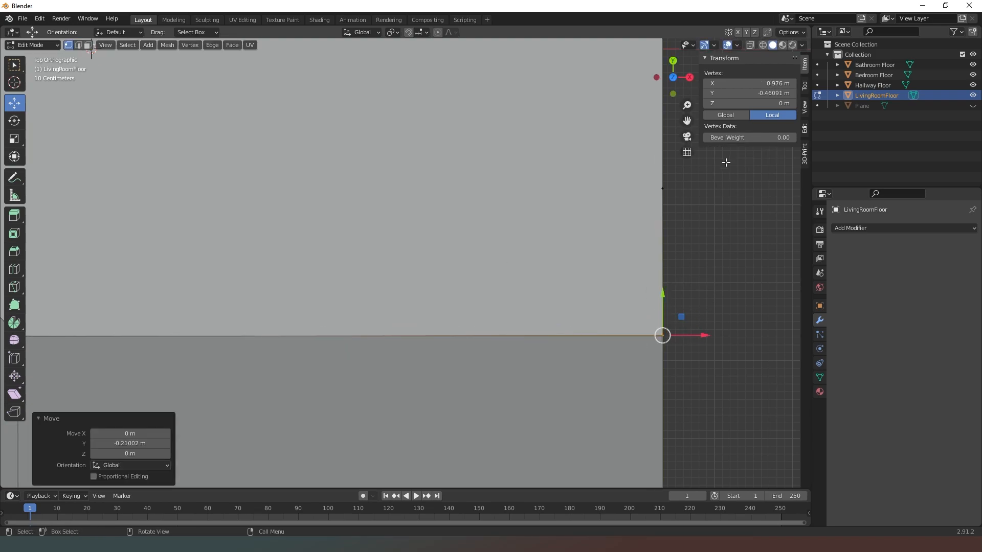
scroll(399, 268, "down", 5)
left_click(629, 194)
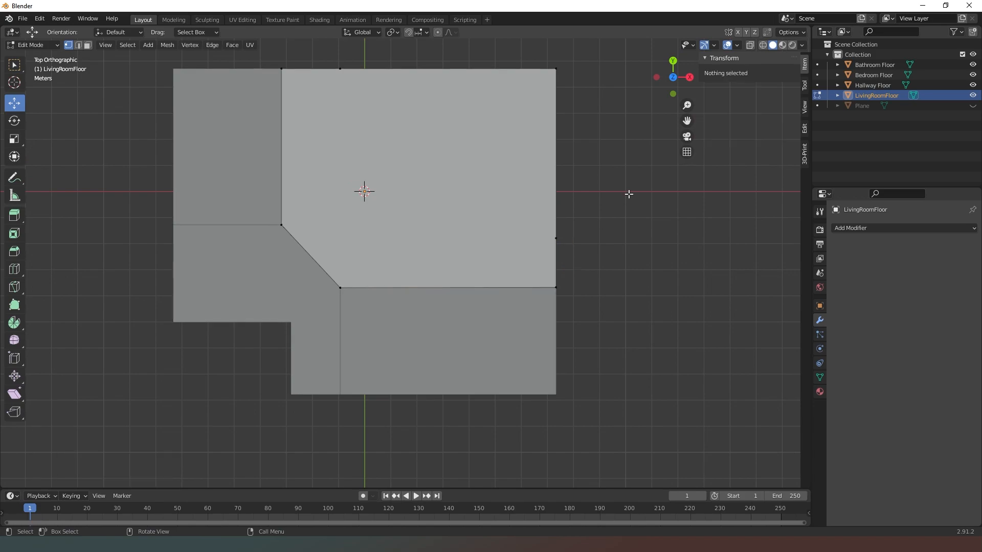
- Unhide the Plane object holding the walls, and return to Object Mode
left_click(973, 106)
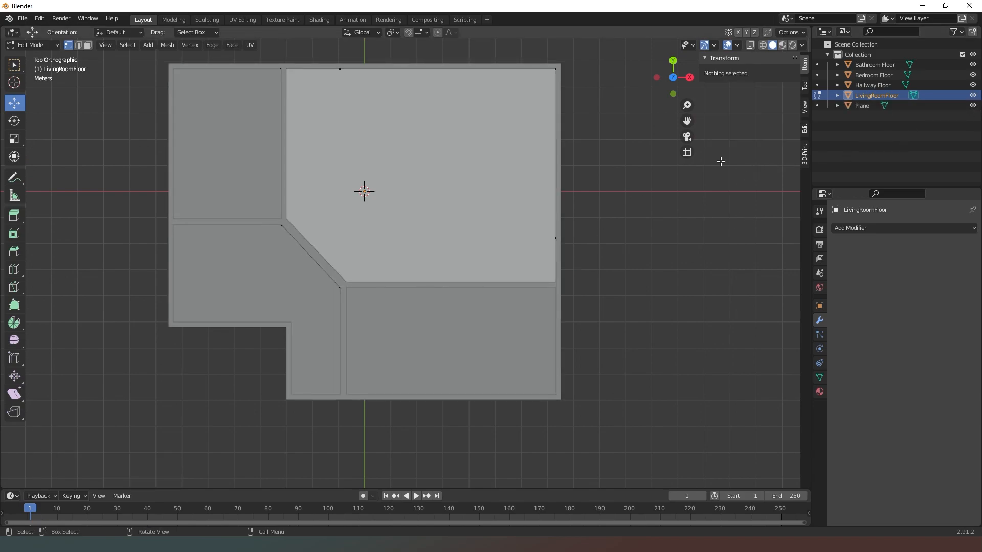
left_click_drag(673, 77, 778, 121)
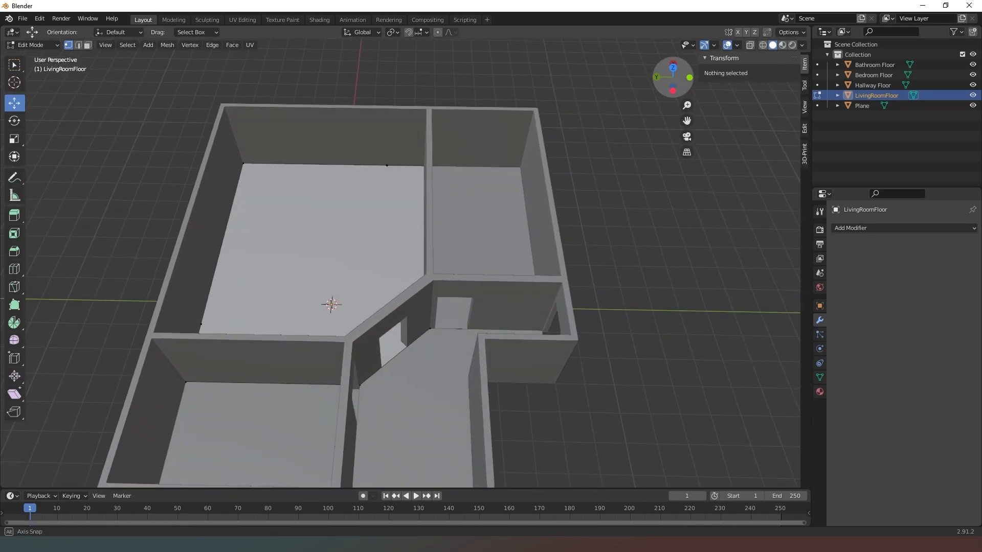
left_click(31, 45)
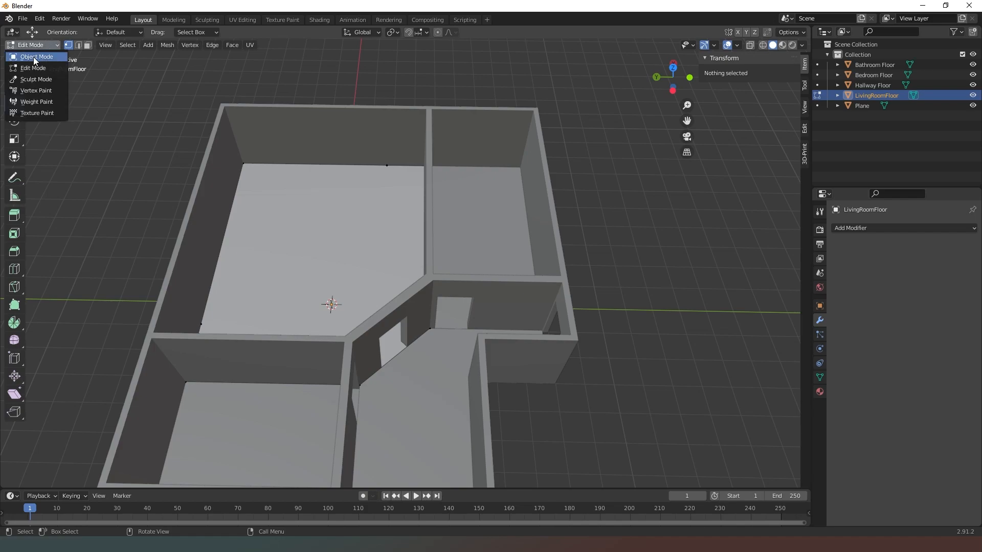
left_click(32, 57)
- Add a mesh cube and set its dimensions to X 1.5 m, Y 1.8 m and Z 1.8 m
left_click(116, 45)
mouse_move(124, 55)
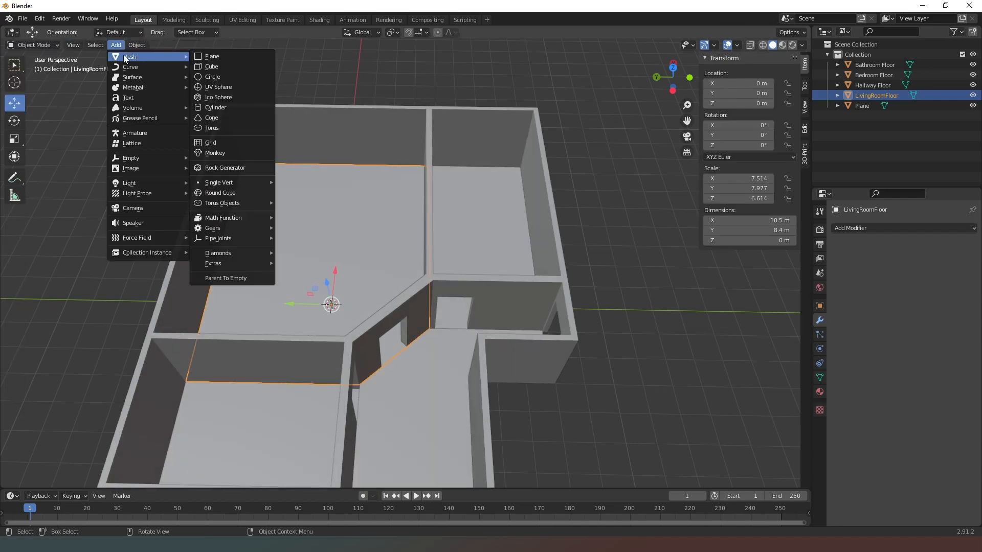
left_click(208, 66)
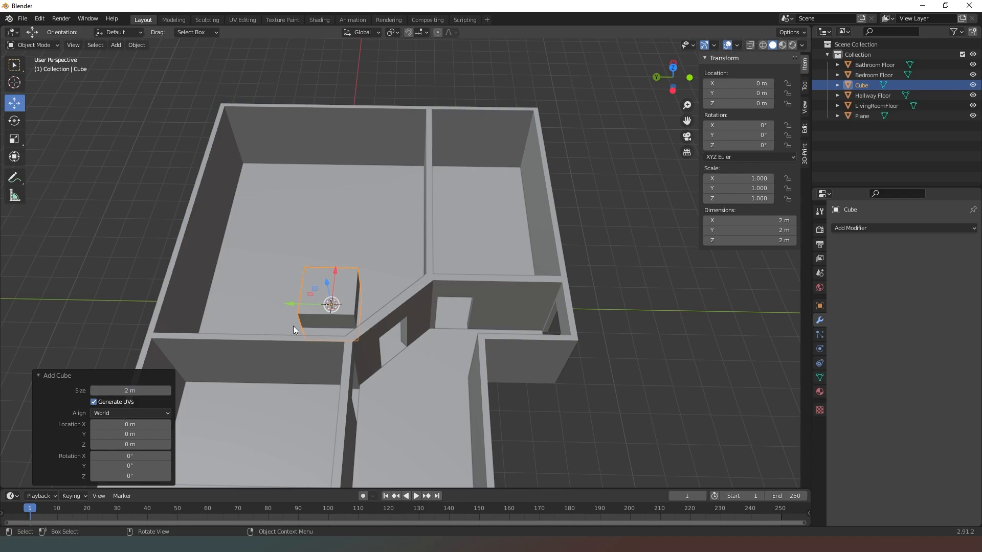
left_click(755, 218)
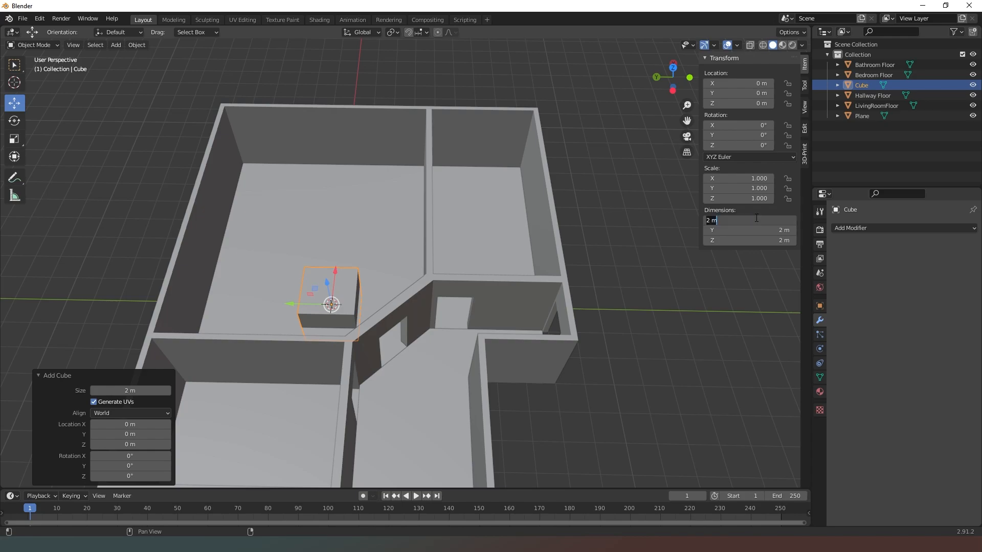
type("1.5")
key("Return")
left_click(777, 230)
type("1.8")
key("Return")
left_click(776, 240)
type("1.6")
key("Return")
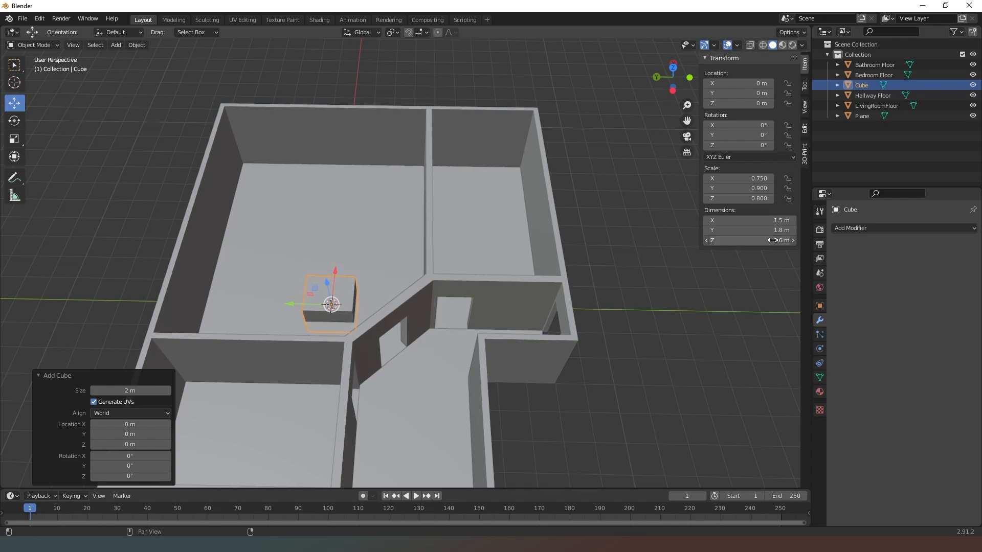
left_click(776, 240)
key("Return")
- Place the cube through the living room's outer wall opposite the diagonal doorway, at about X 7.41 m, Y -1.07 m and Z 1.63 m
left_click(757, 102)
type("0.9")
key("Return")
left_click_drag(673, 77, 614, 79)
left_click_drag(406, 207, 652, 140)
left_click_drag(672, 78, 803, 79)
left_click_drag(269, 180, 318, 125)
left_click_drag(673, 79, 430, 62)
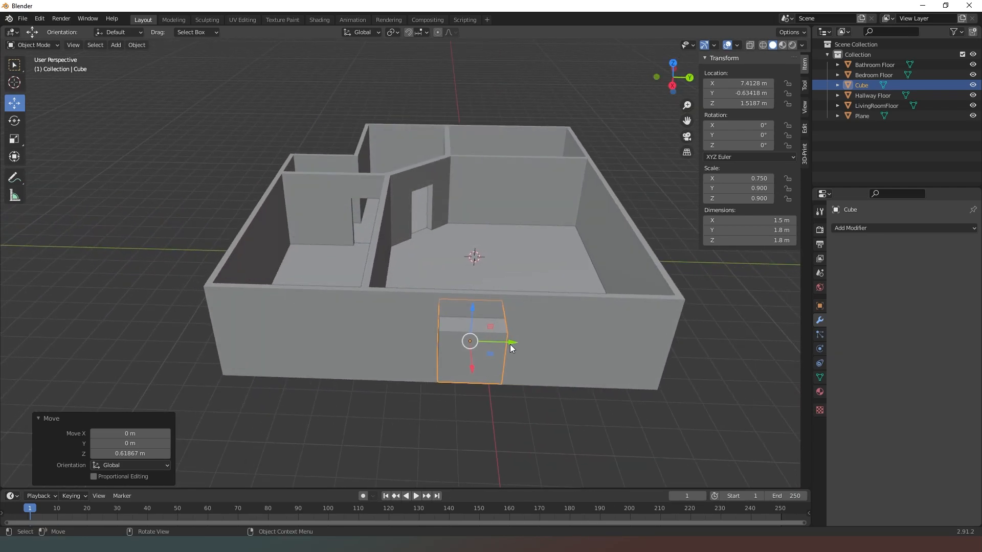
left_click_drag(510, 345, 487, 339)
left_click_drag(456, 307, 457, 303)
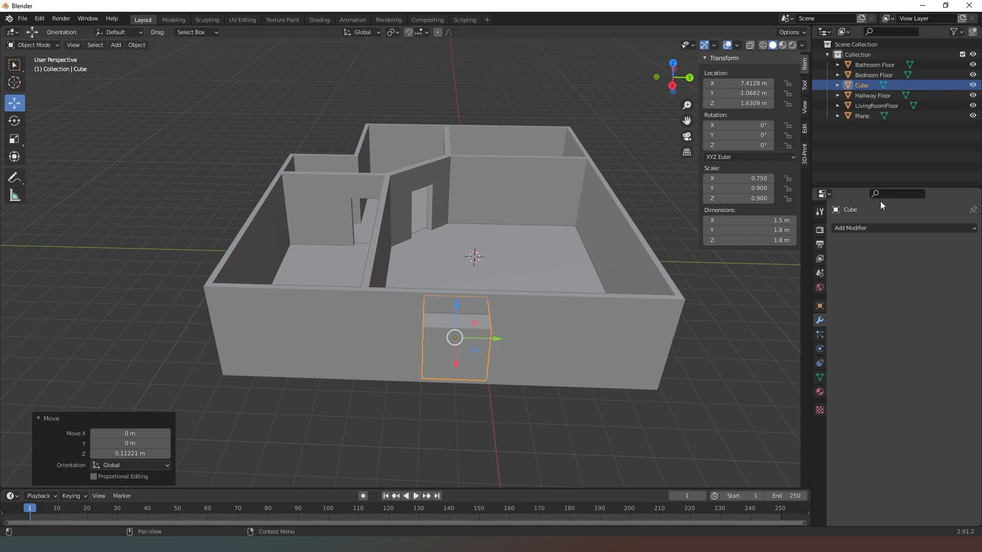
- Cut the first living room window opening in Plane with an applied Boolean Difference modifier using Cube
left_click(864, 116)
left_click(897, 228)
left_click(772, 279)
left_click(916, 287)
left_click(900, 322)
left_click(949, 245)
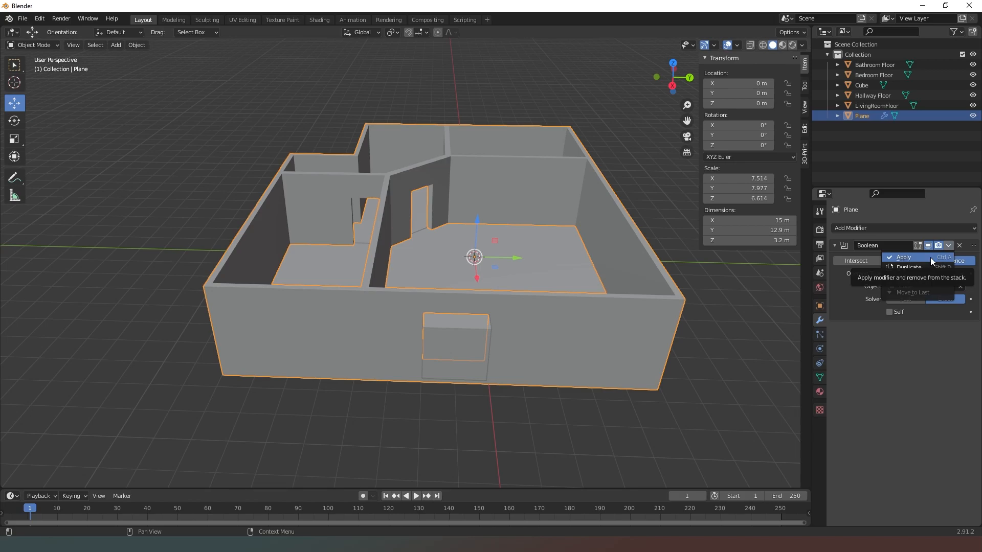
left_click(931, 256)
- Move the cube about 2.24 m in Y along the wall and cut a second window opening in Plane with an applied Boolean Difference
left_click(865, 85)
left_click_drag(503, 339, 578, 323)
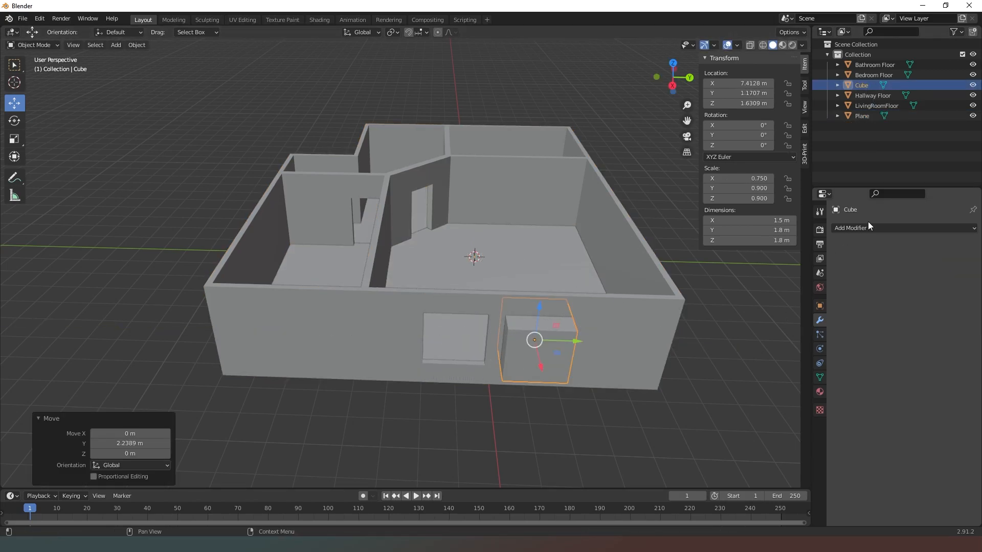
left_click(863, 116)
left_click(878, 228)
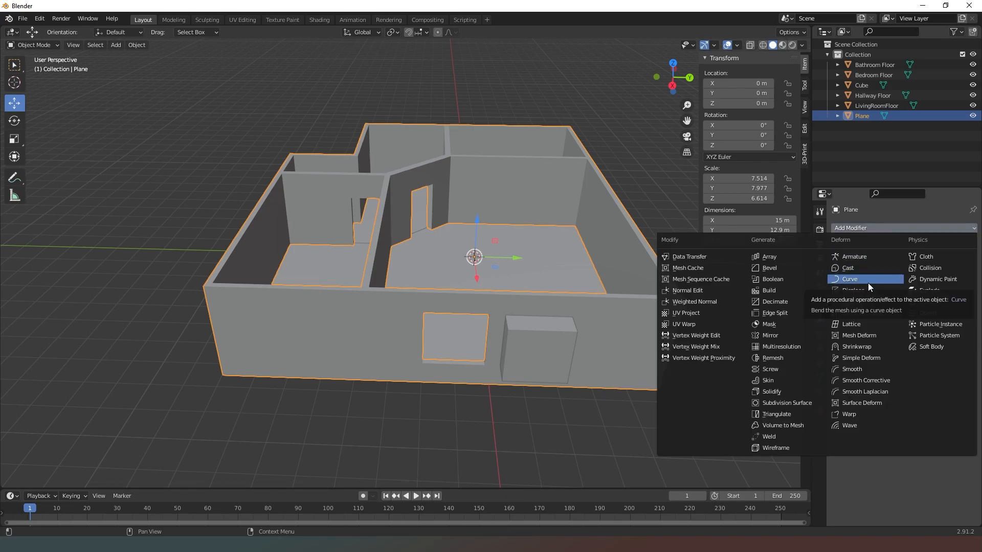
left_click(881, 285)
left_click(910, 285)
left_click(880, 321)
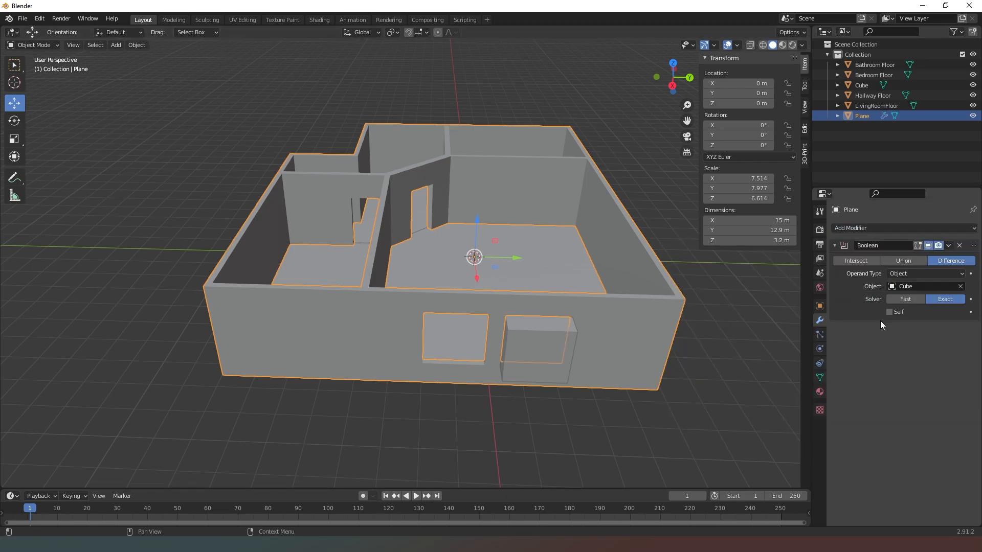
left_click(949, 246)
left_click(942, 256)
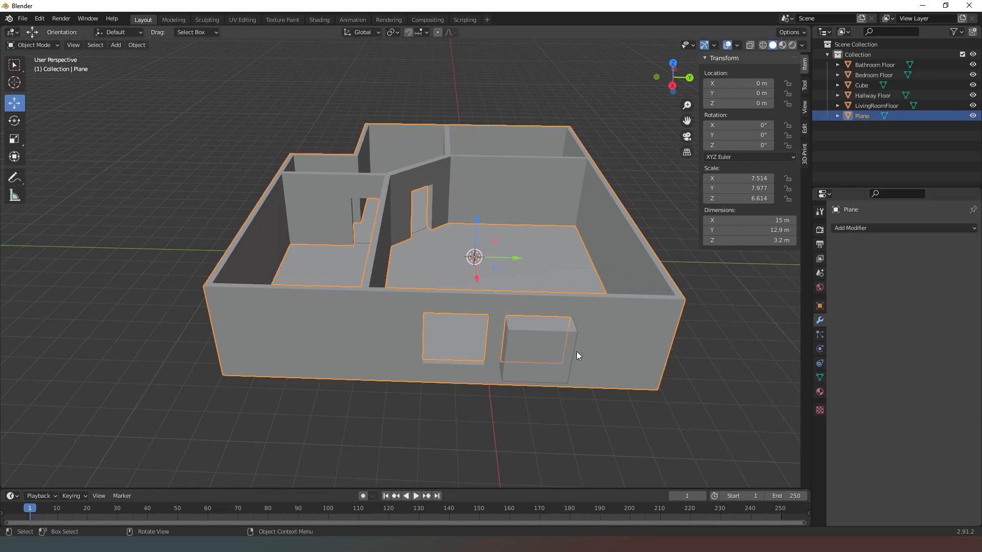
- Move the cube in negative Y to the bedroom's section of the same wall and cut a third window opening with an applied Boolean Difference
left_click(865, 86)
key("g")
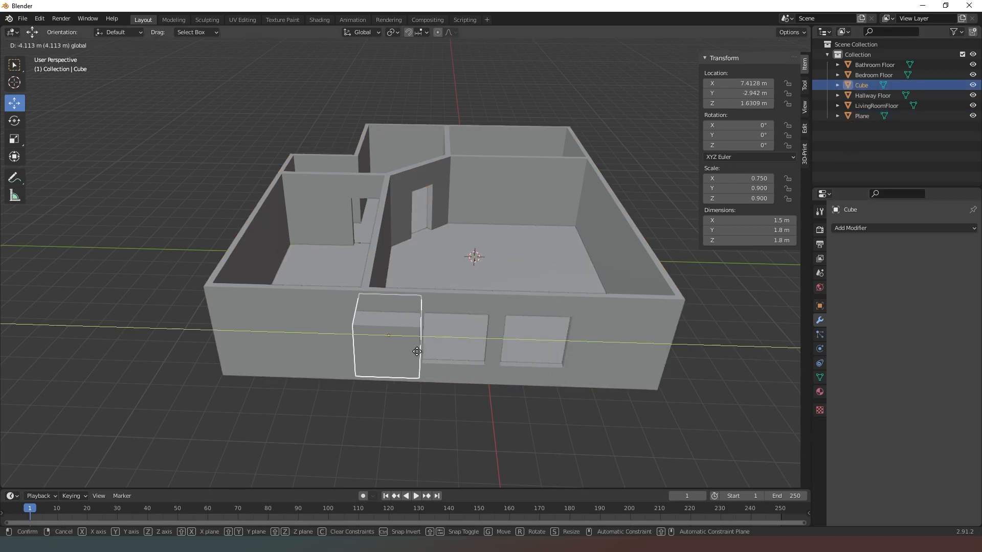
left_click(334, 347)
left_click(882, 116)
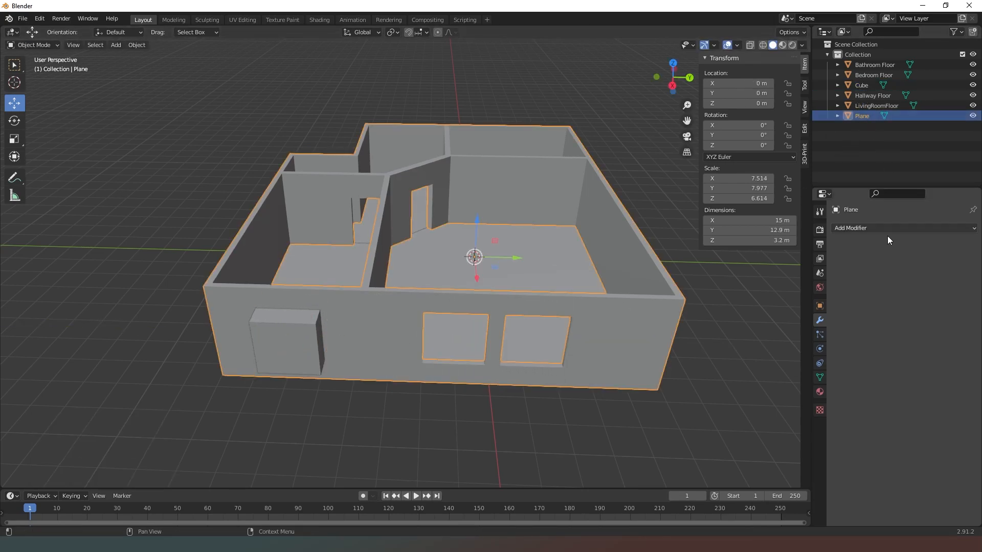
left_click(892, 228)
left_click(772, 279)
left_click(912, 286)
left_click(916, 335)
left_click(948, 245)
left_click(916, 258)
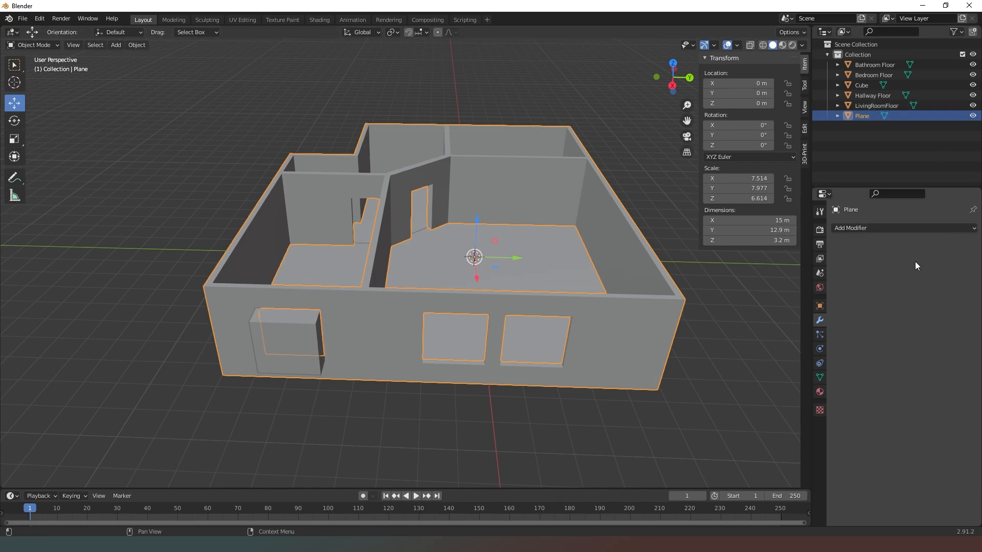
- Move the cube about 3.07 m in X and 0.47 m in Y out of the wall, and separate its outward-facing face into its own object
left_click(281, 330)
left_click_drag(309, 342, 301, 427)
left_click(57, 43)
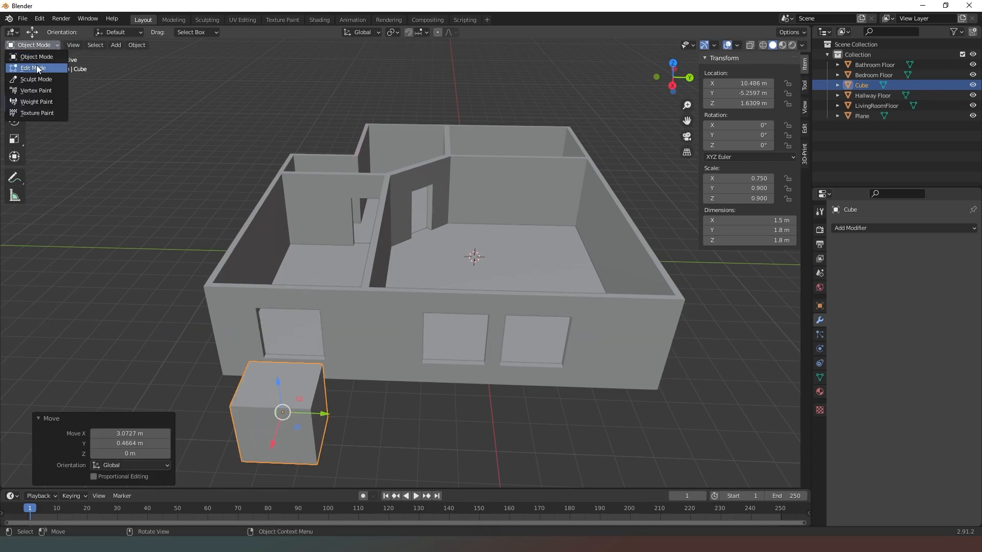
left_click(35, 66)
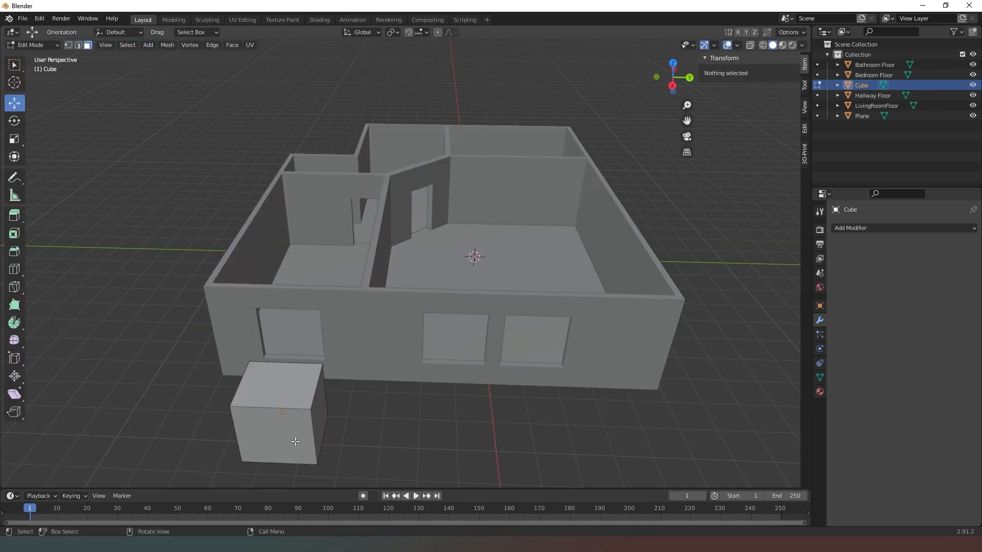
left_click(296, 442)
key("p")
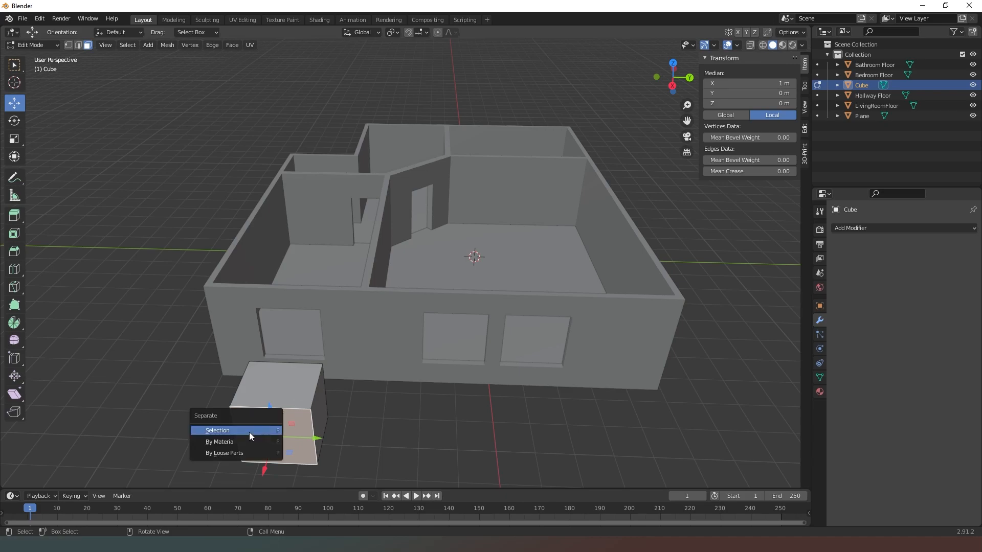
left_click(249, 432)
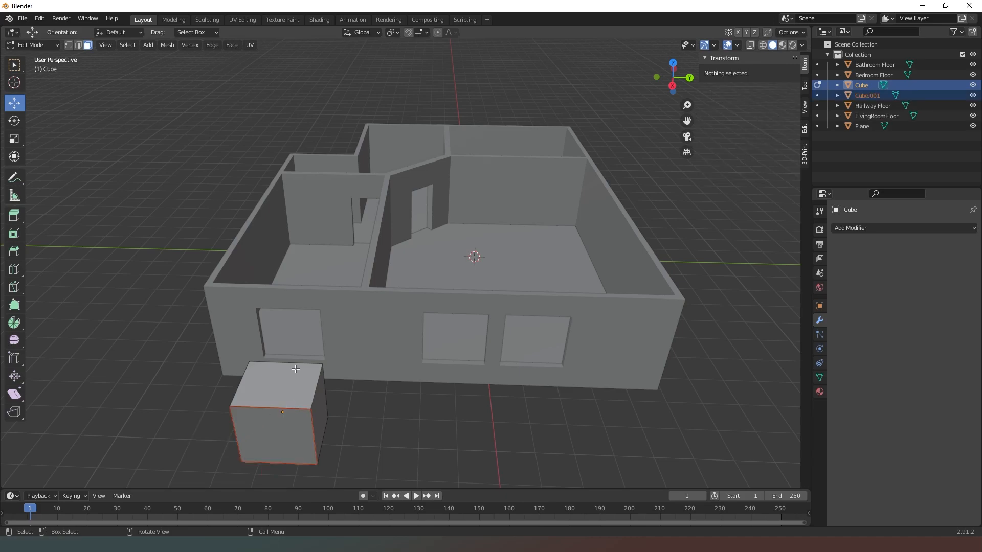
- Return to Object Mode and delete the remaining Cube object, keeping the separated face
left_click(47, 42)
left_click(45, 62)
left_click(866, 94)
left_click(873, 84)
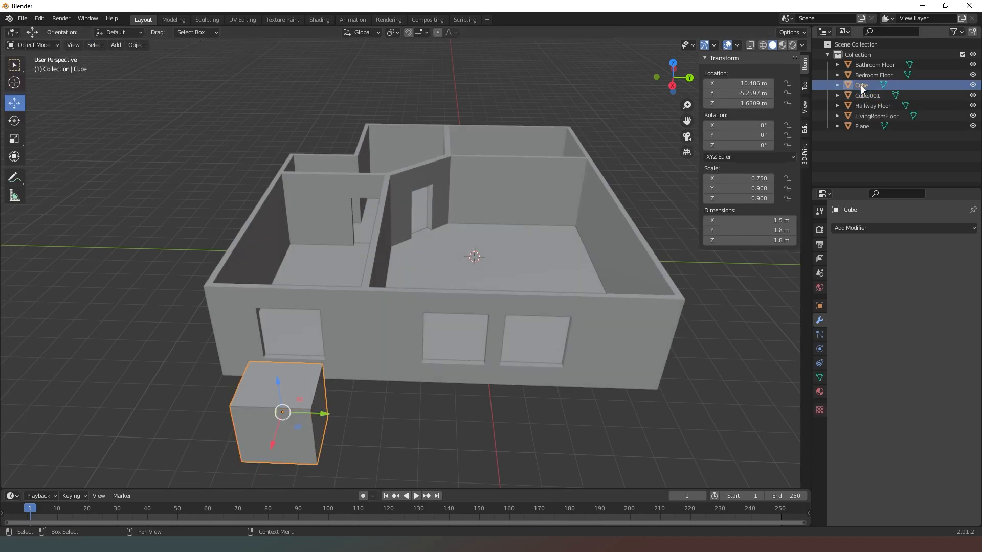
key("x")
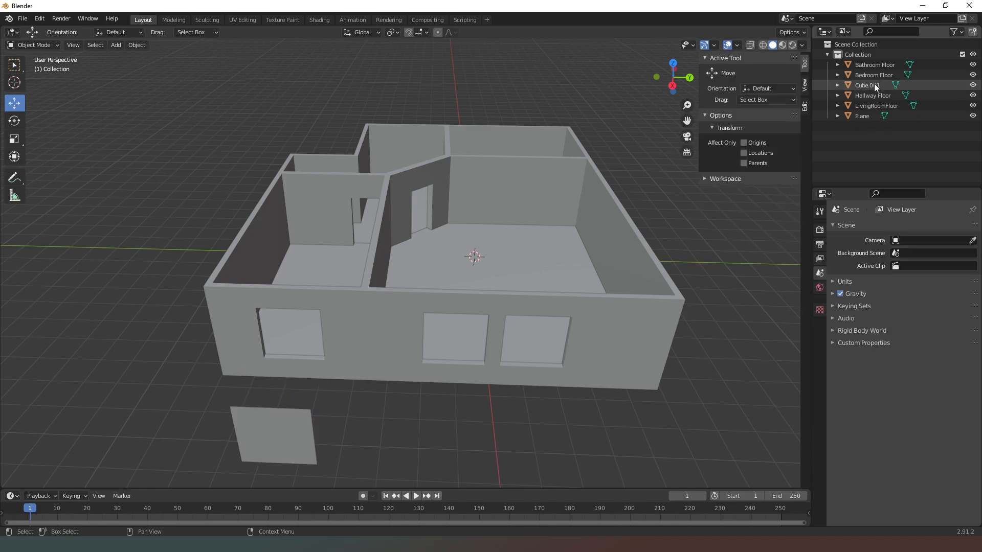
- Rename the separated face object as Glass 1
double_click(873, 85)
type("Glass")
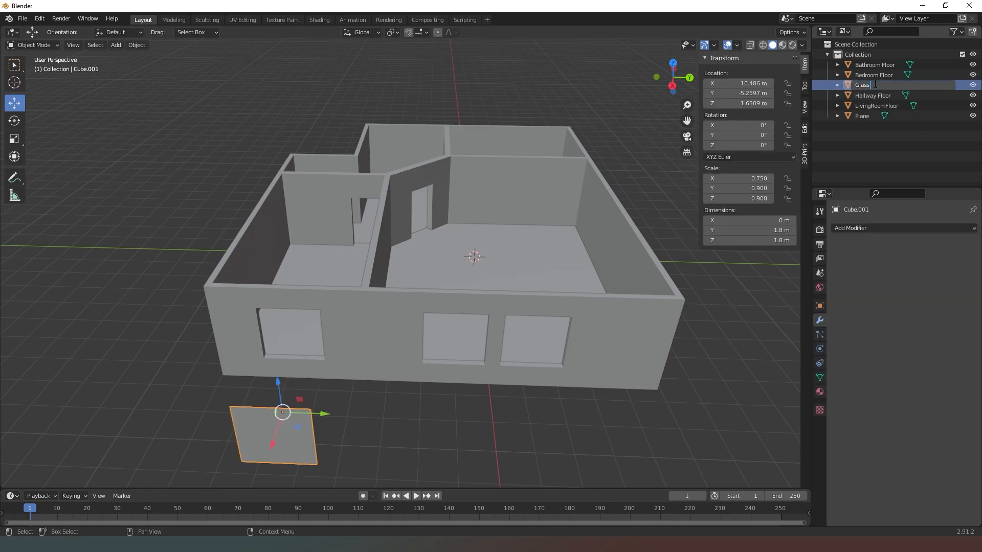
type(" 1")
key("Return")
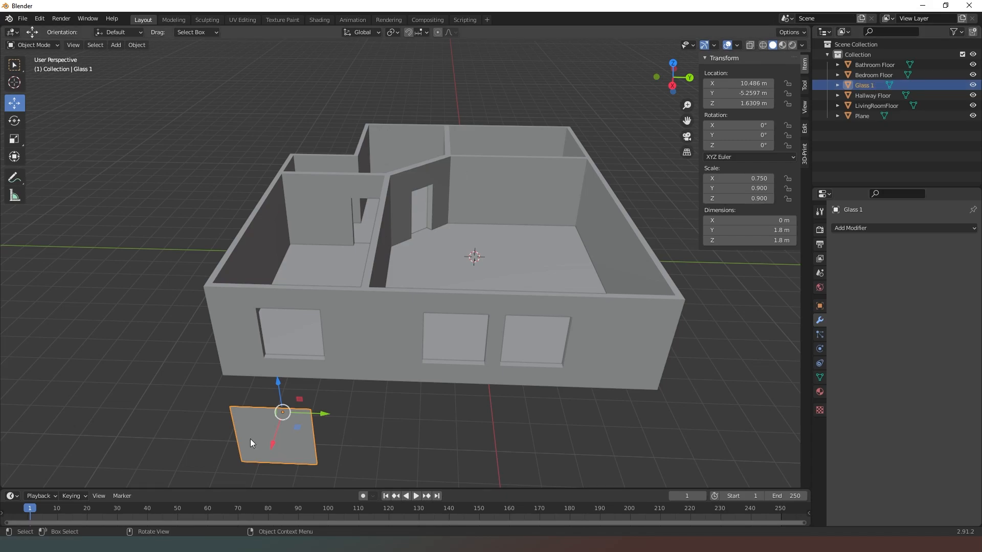
- Move Glass 1 into the bedroom window opening, at about X 6.66 m and Y -5.78 m
left_click(292, 341)
key("g")
key("y")
left_click(332, 320)
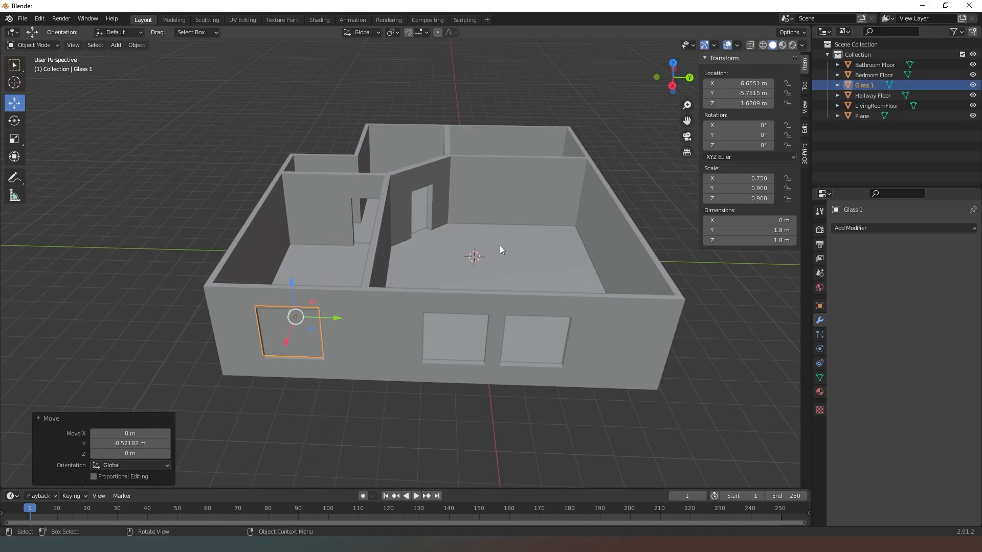
- Align Glass 1 with the bedroom window opening in the right orthographic view by moving it about 0.051 m in Y
left_click_drag(673, 74, 791, 137)
key("w")
key("a")
left_click(673, 78)
key("alt+a")
left_click(333, 231)
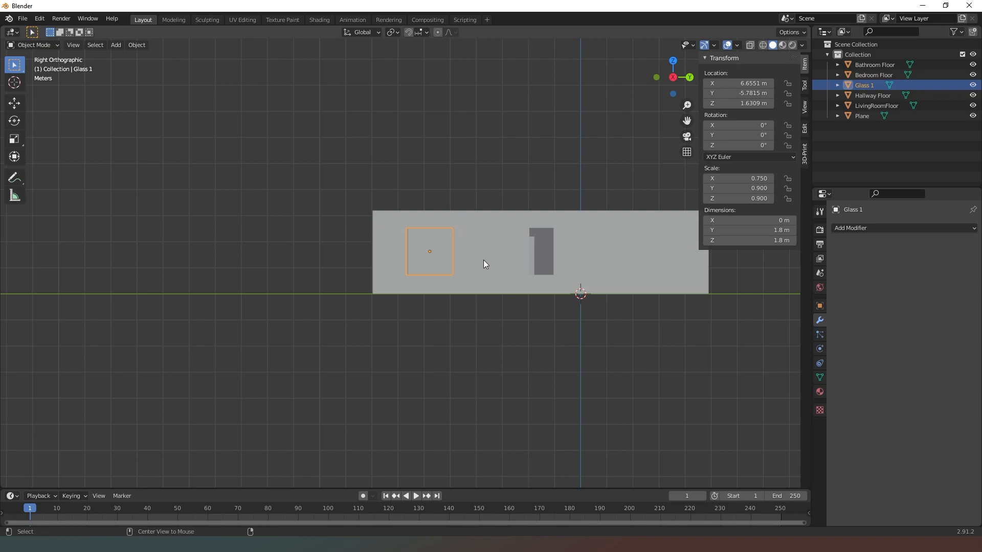
scroll(486, 260, "up", 10)
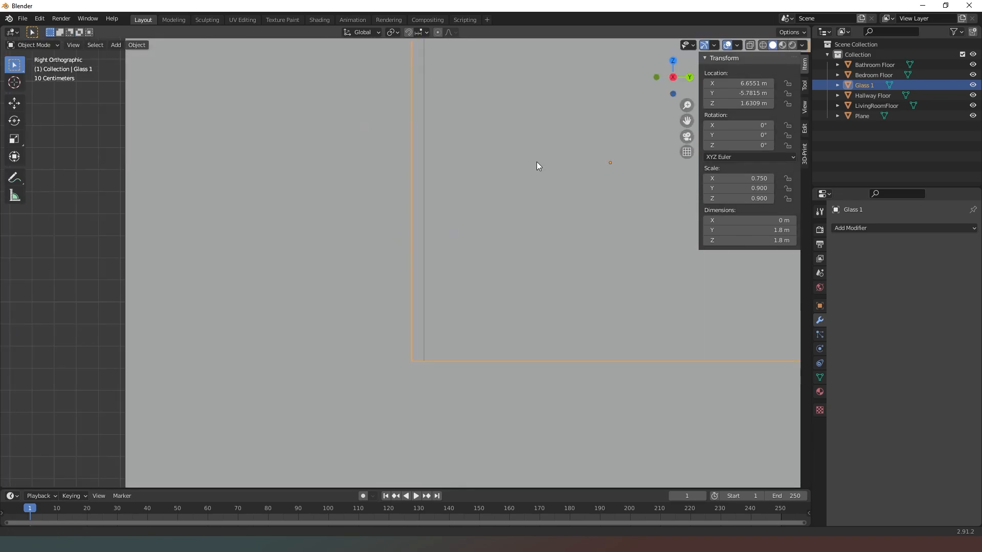
key("KP_Decimal")
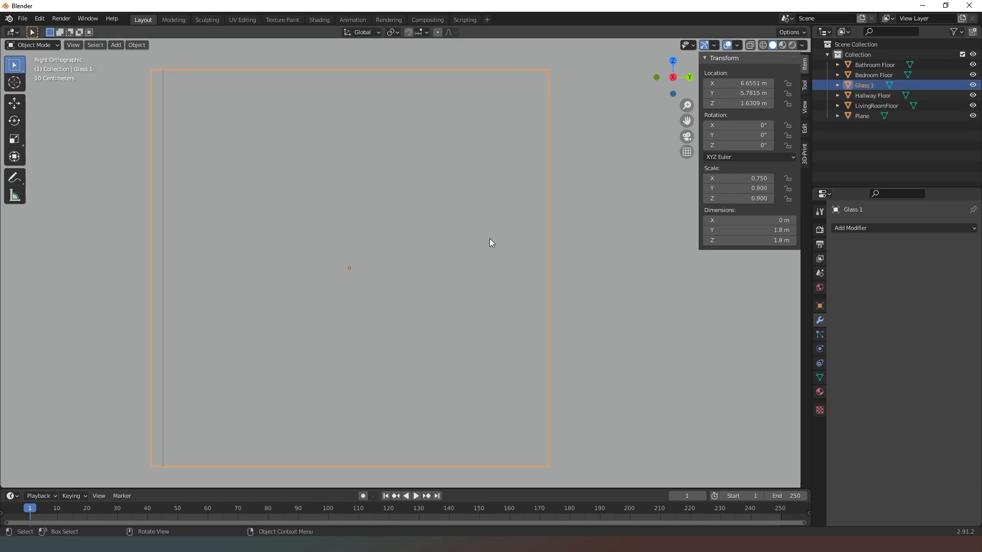
left_click(15, 103)
mouse_move(391, 268)
left_mouse_down()
mouse_move(417, 266)
mouse_move(405, 264)
left_mouse_up()
- Scale Glass 1 uniformly by about 1.048 so that the pane slightly overlaps the edges of the window opening
left_click(689, 153)
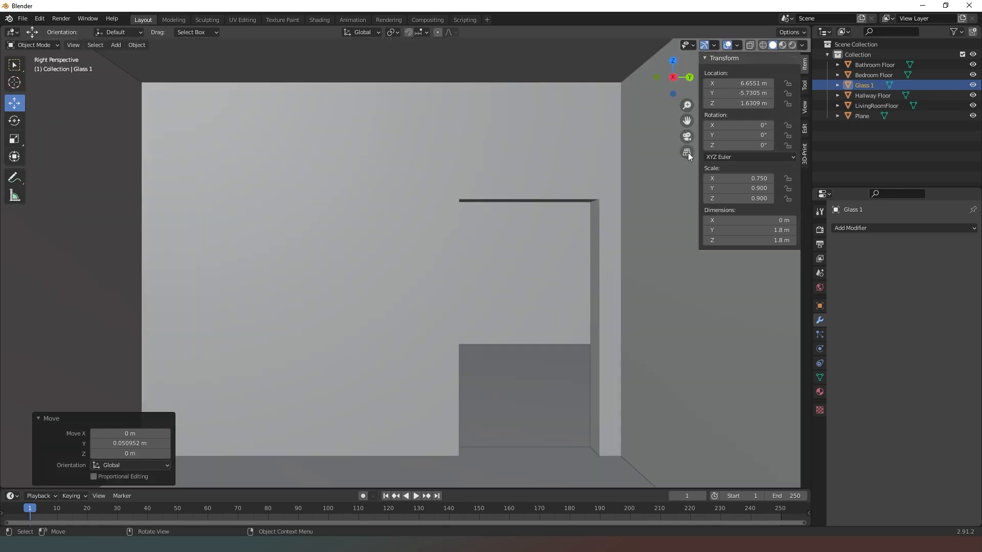
left_click_drag(675, 78, 864, 111)
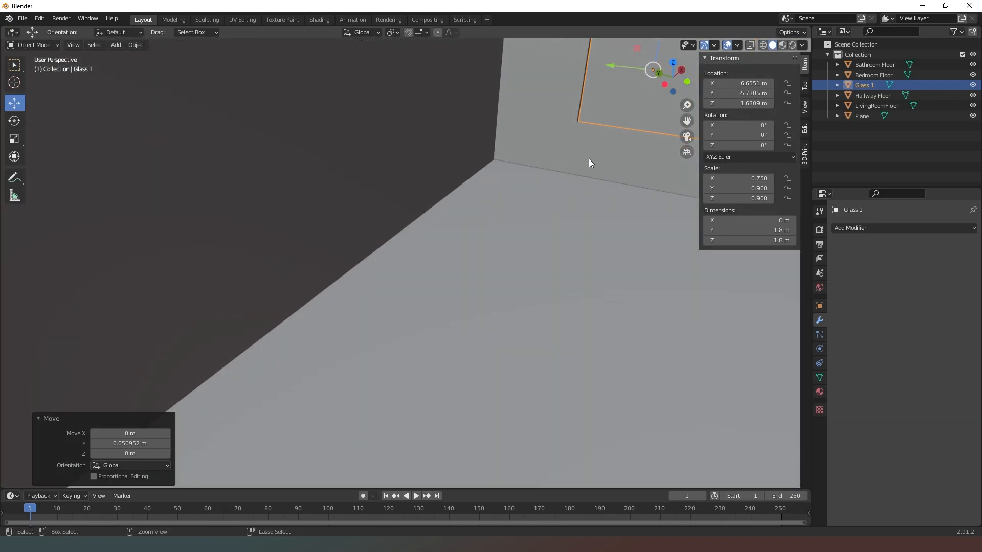
middle_click_drag(591, 150, 447, 333)
key("s")
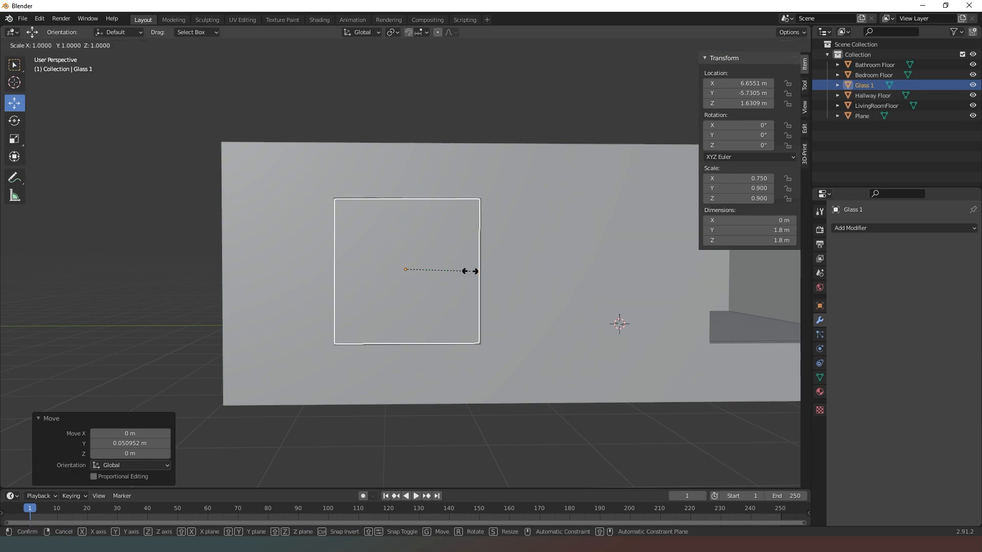
left_click(473, 271)
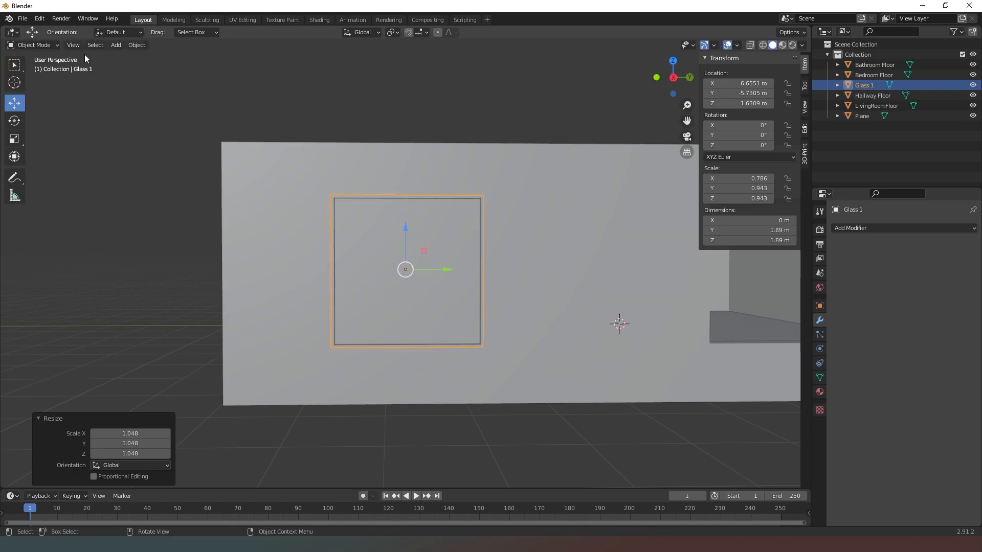
- Duplicate Glass 1 and place the copy in the middle window, at about X 6.65 m, Y -1.08 m and Z 1.62 m
right_click(339, 226)
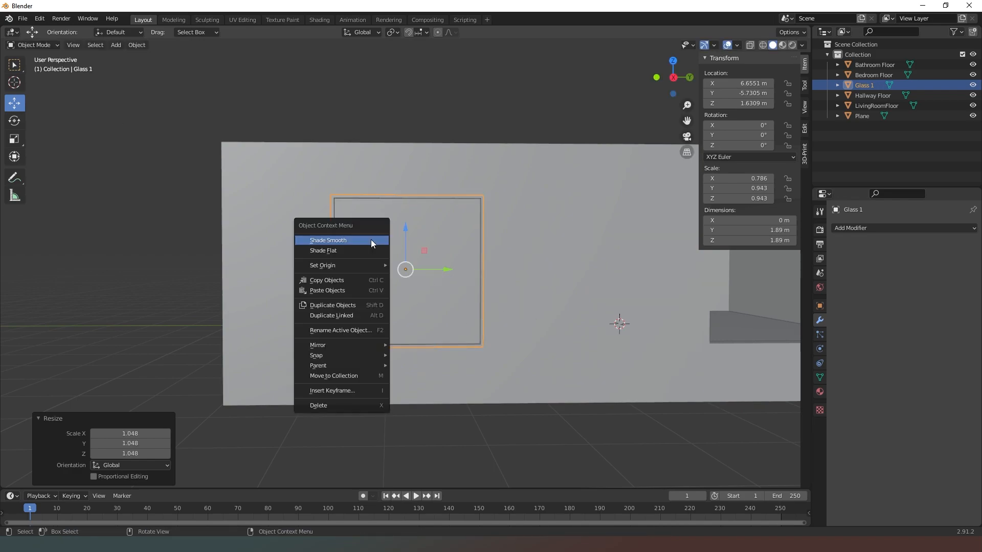
left_click(351, 307)
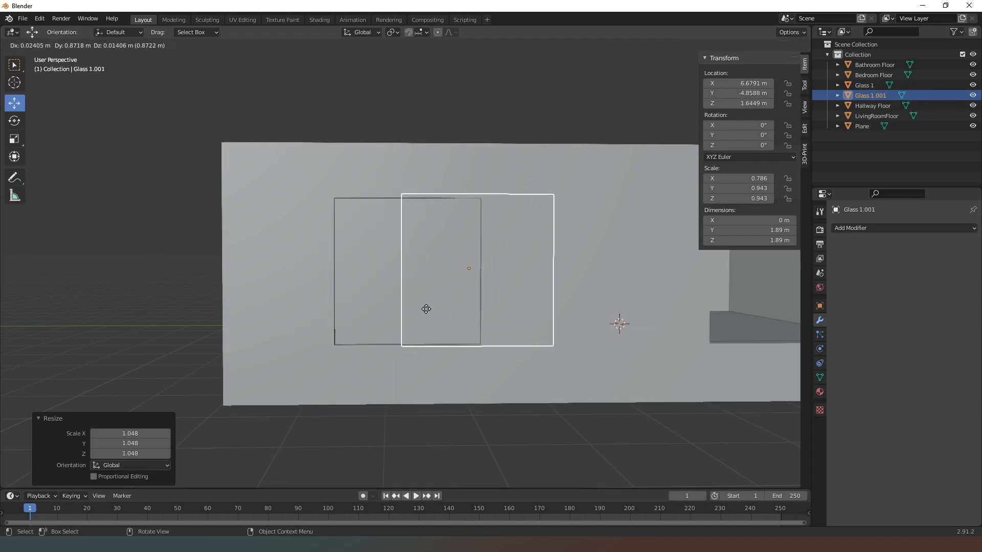
left_click(690, 309)
left_click_drag(687, 121, 381, 147)
middle_click_drag(610, 120, 512, 287)
left_click_drag(349, 426, 352, 422)
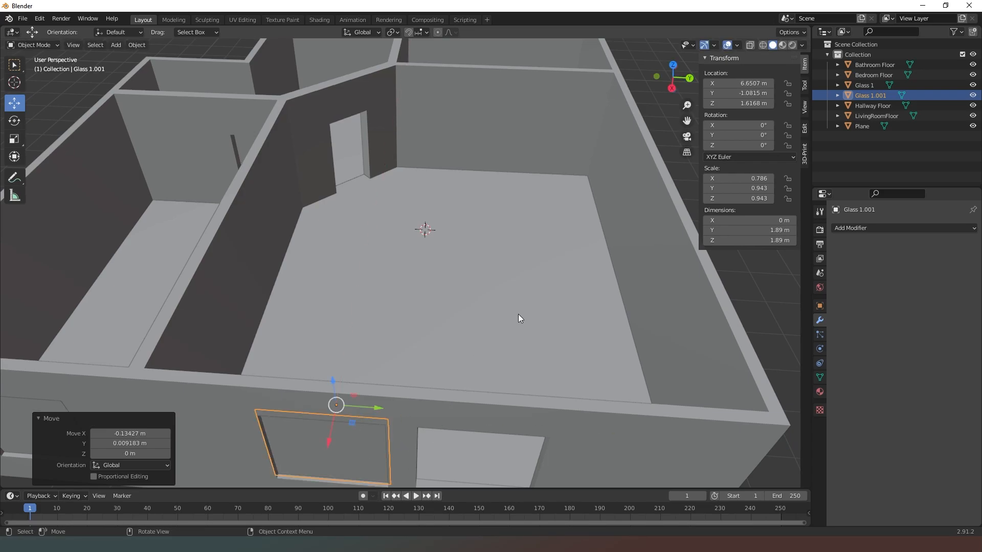
- Duplicate the middle window's pane and place the copy in the remaining living room window, at about Y 1.18 m and Z 1.62 m
left_click_drag(685, 121, 676, 24)
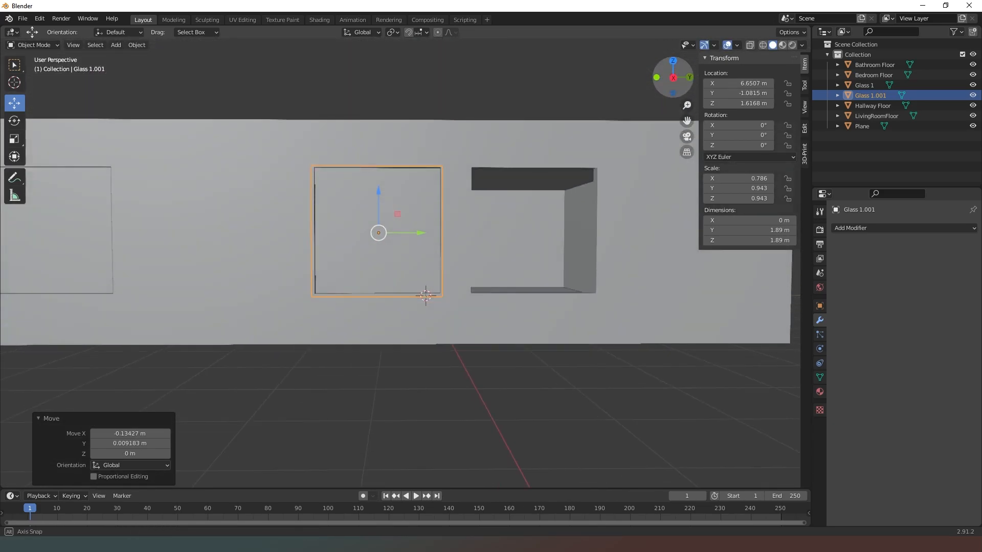
right_click(428, 217)
left_click(422, 228)
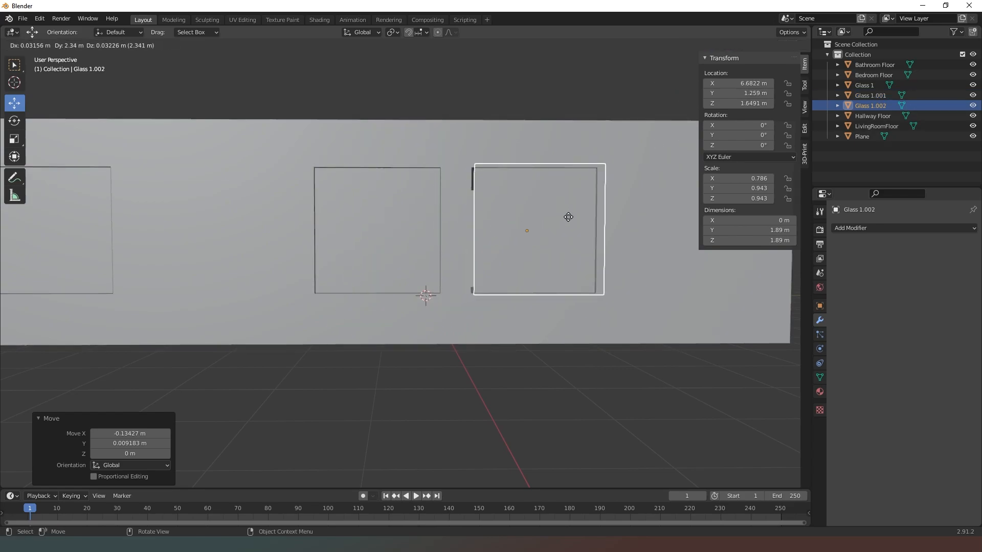
left_click(563, 219)
left_click_drag(673, 78, 752, 103)
left_click(547, 273, "shift")
left_click(421, 361, "shift")
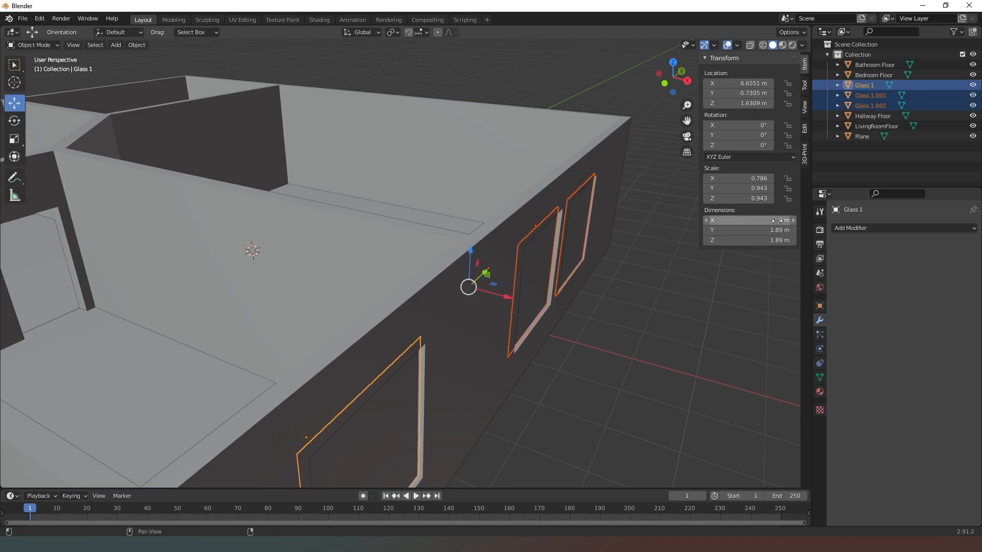
left_click_drag(781, 221, 716, 221)
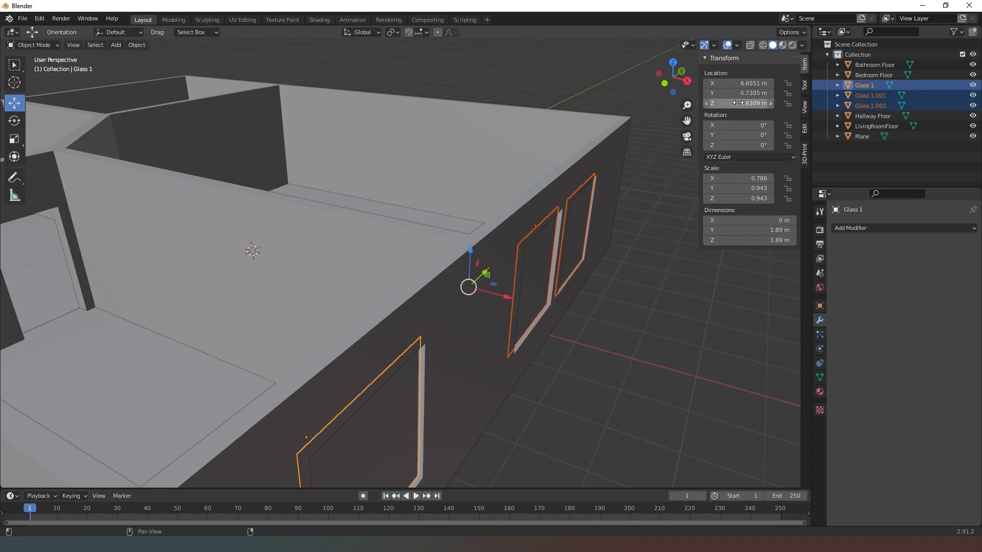
- Copy Glass 1's X location of 6.65507 m to the two duplicated panes, Glass 1.001 and Glass 1.002
left_click(392, 403)
left_click(392, 403)
left_click(392, 403)
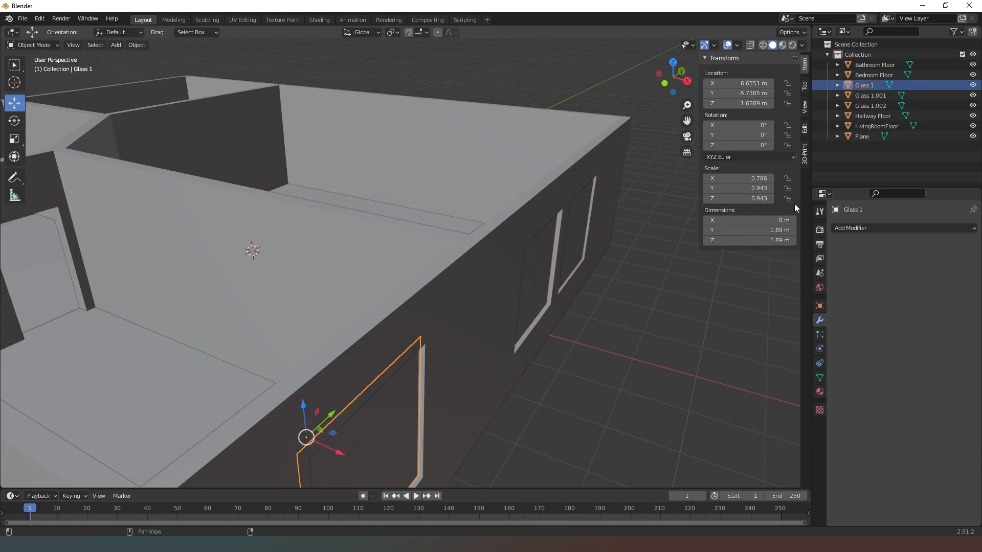
left_click(749, 83)
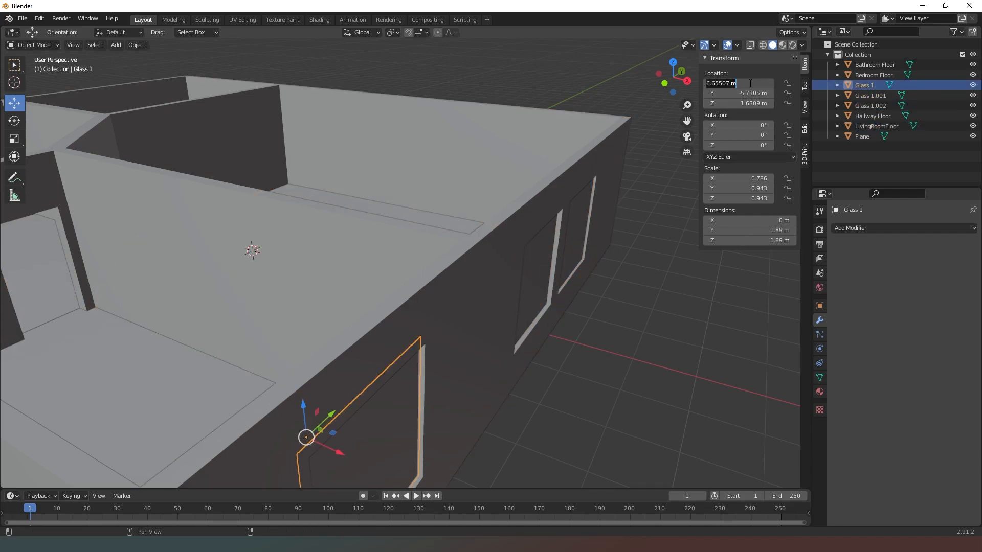
left_click(541, 262)
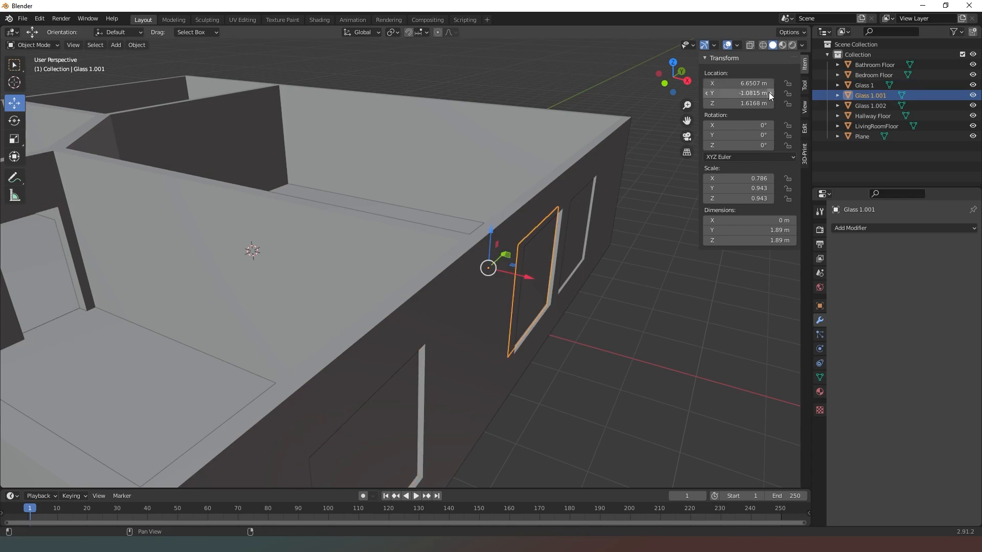
left_click(870, 105)
key("Return")
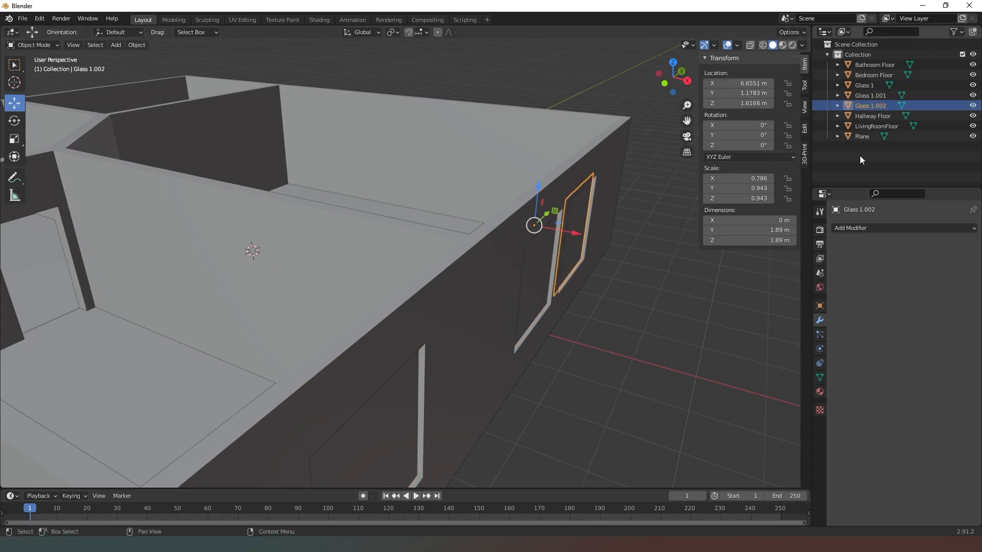
left_click(648, 246)
- Duplicate Hallway Floor in place and set the copy's Z location to 3.2 m to cover the hallway
mouse_move(669, 82)
left_mouse_down()
mouse_move(596, 53)
mouse_move(409, 82)
mouse_move(475, 110)
mouse_move(665, 84)
left_mouse_up()
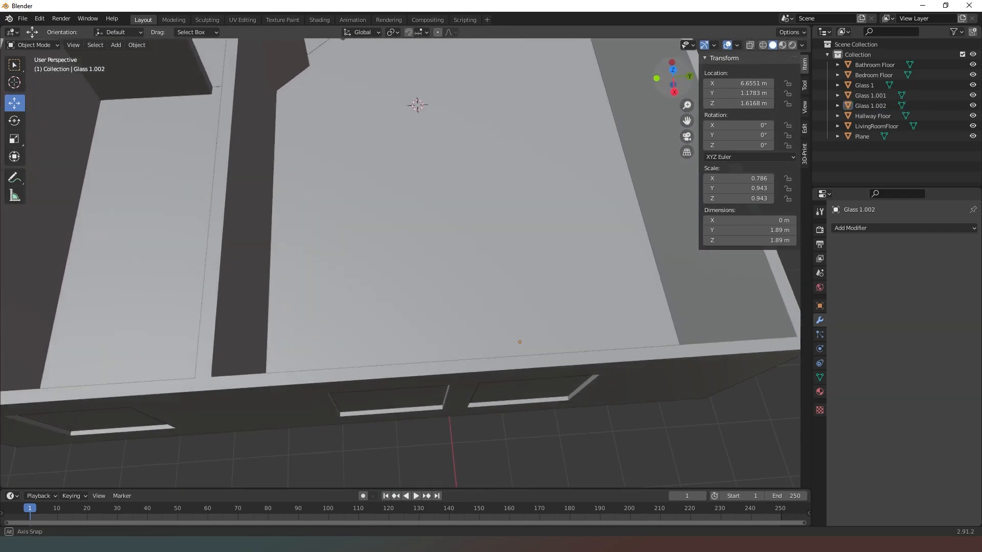
scroll(545, 146, "down", 6)
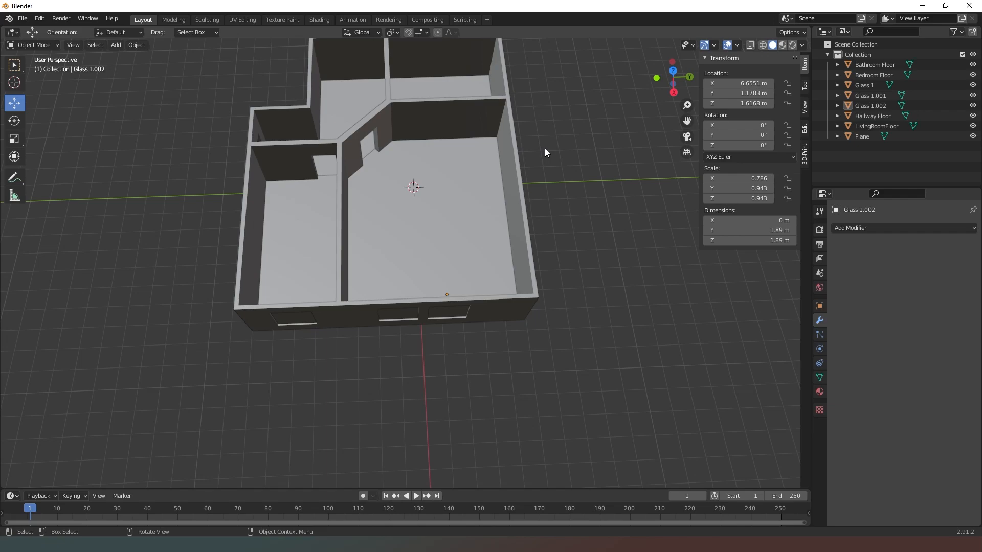
scroll(545, 148, "up", 1)
left_click(879, 66)
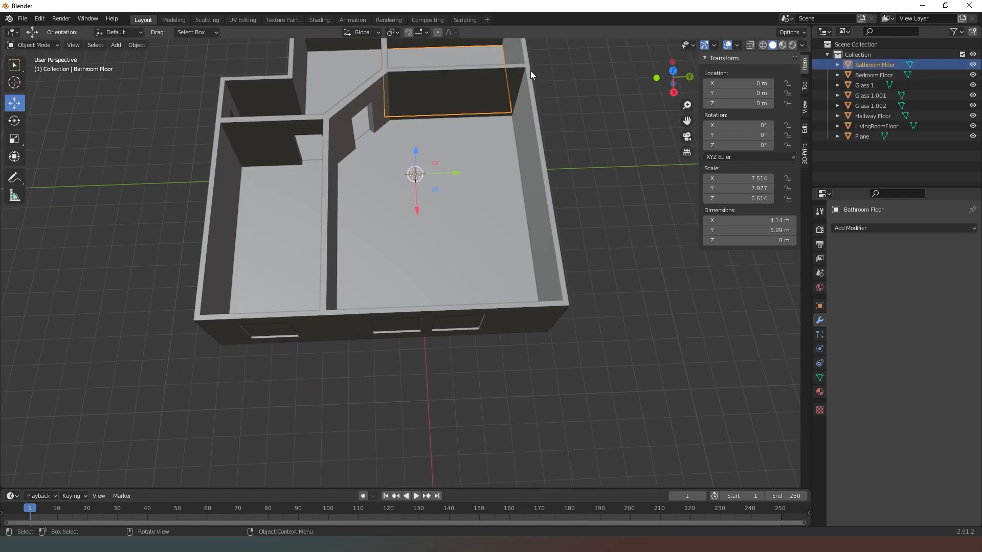
left_click_drag(670, 78, 713, 204)
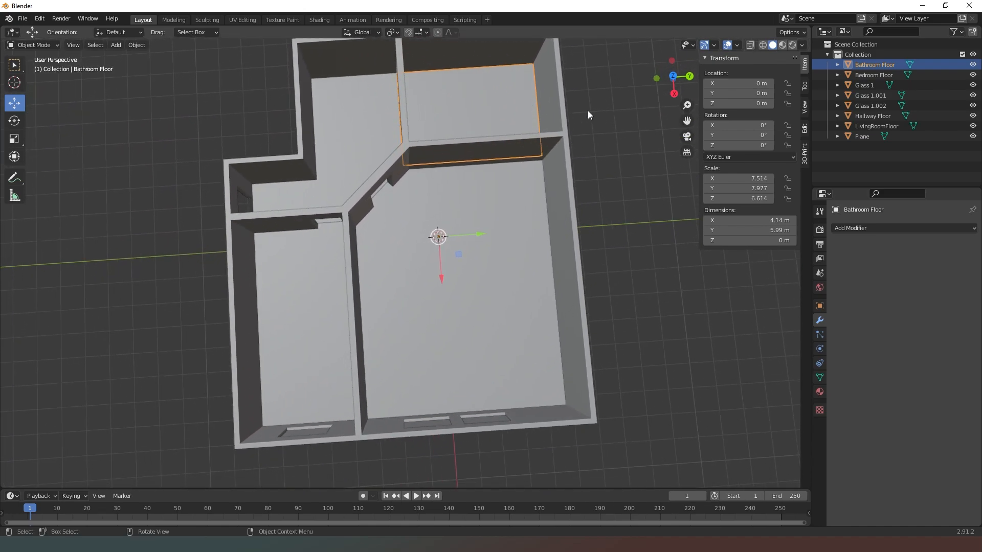
left_click(872, 115)
right_click(383, 109)
left_click(378, 111)
right_click(378, 111)
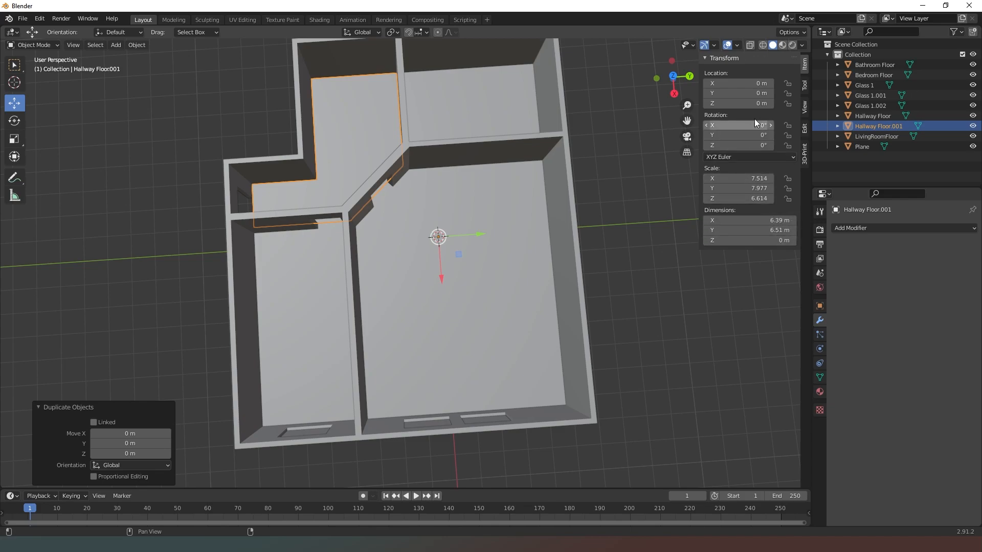
left_click(751, 103)
type("3.2")
key("Return")
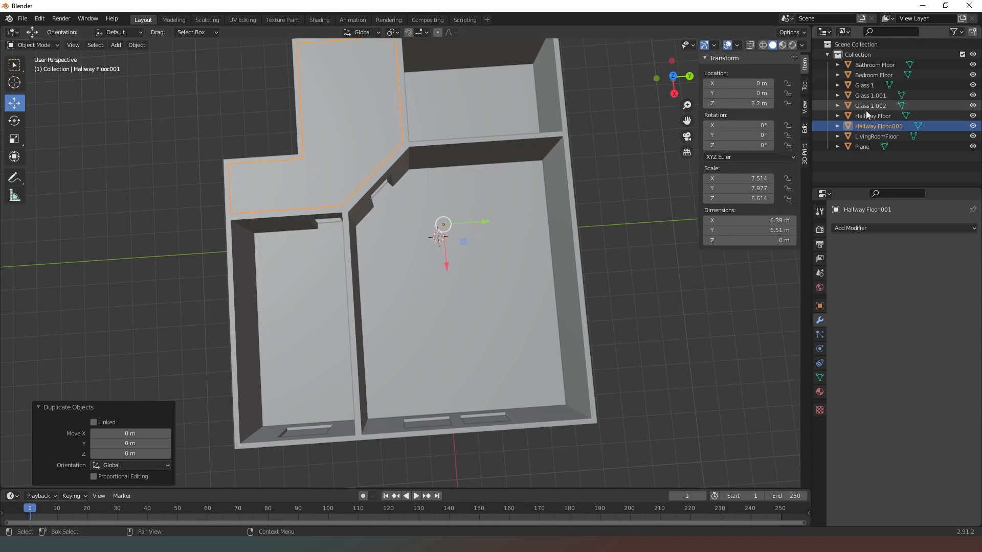
- Duplicate LivingRoomFloor in place and set the copy's Z location to 3.2 m
left_click(876, 136)
right_click(471, 217)
left_click(471, 217)
right_click(471, 217)
left_click(763, 103)
type("3")
key("Return")
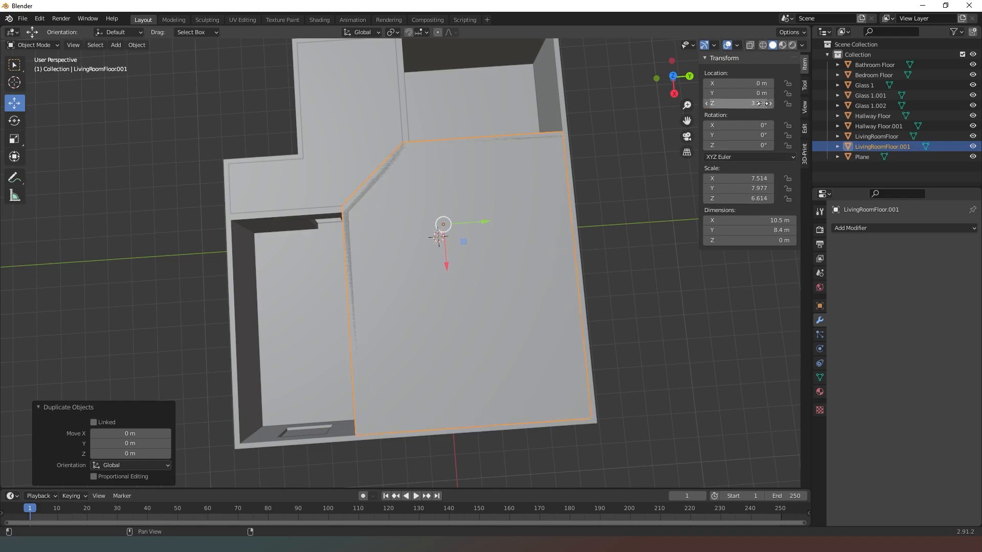
- Duplicate Bathroom Floor in place and raise the copy to a Z location of 3.2 m
left_click(458, 92)
right_click(458, 92)
left_click(453, 102)
right_click(453, 103)
left_click(758, 103)
type("3")
key("Return")
- Duplicate Bedroom Floor in place and set the copy's Z location to 3.2 m to close the bedroom
left_click(300, 281)
right_click(300, 281)
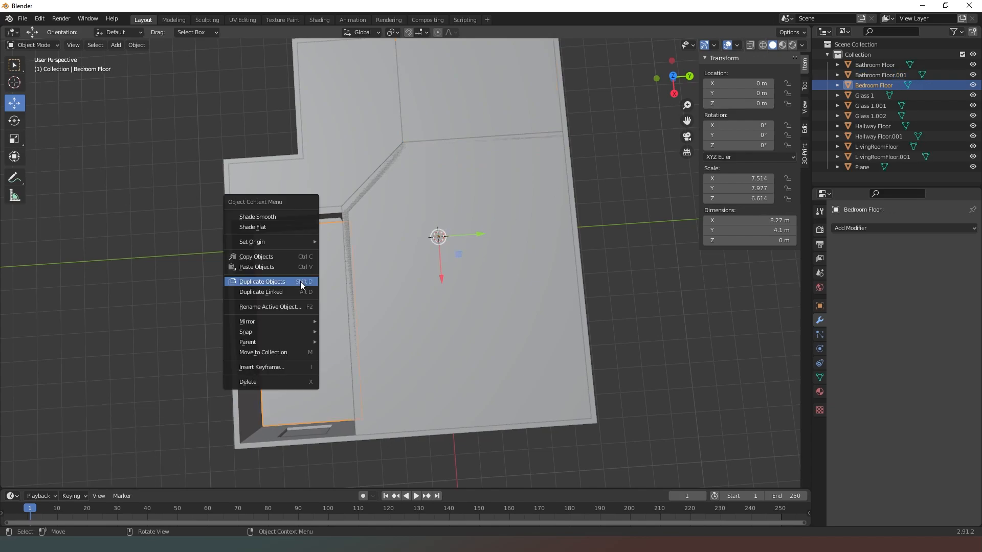
left_click(300, 281)
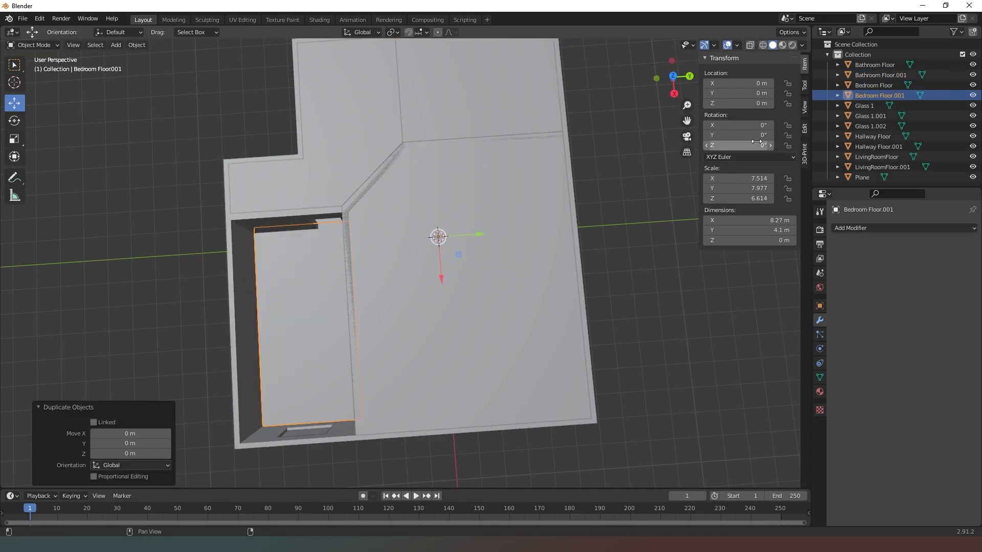
left_click(758, 104)
type("3.2")
key("Return")
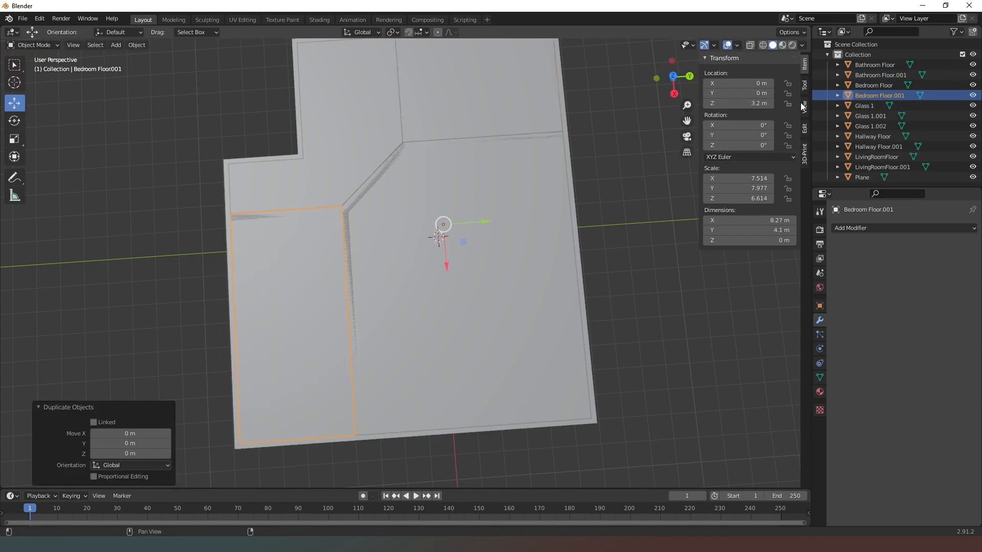
- Rename the raised bedroom and bathroom floor copies as Bedroom Ceiling and Bathroom Ceiling
double_click(879, 94)
type("Ceiling")
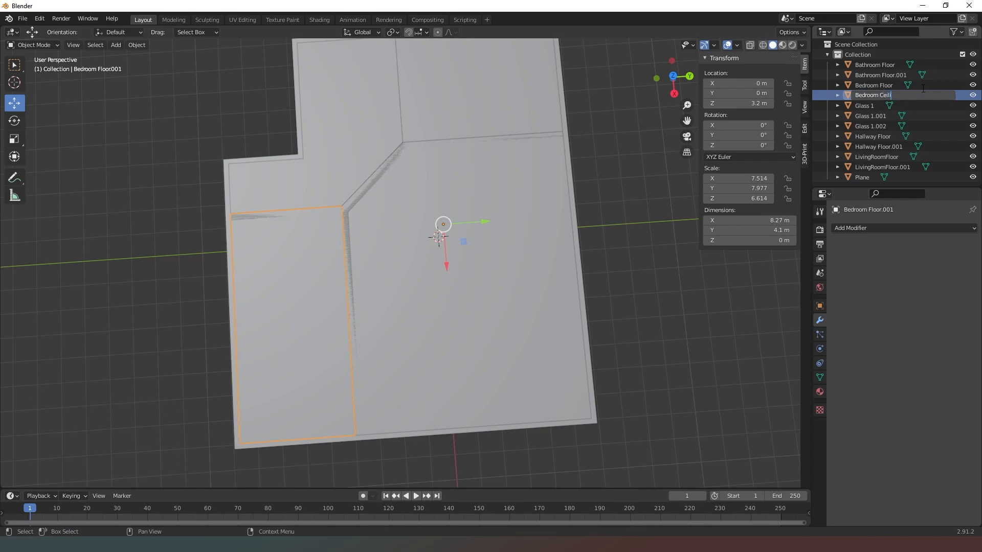
key("Return")
double_click(900, 76)
left_click_drag(877, 75, 922, 78)
type("Ceiling")
key("Return")
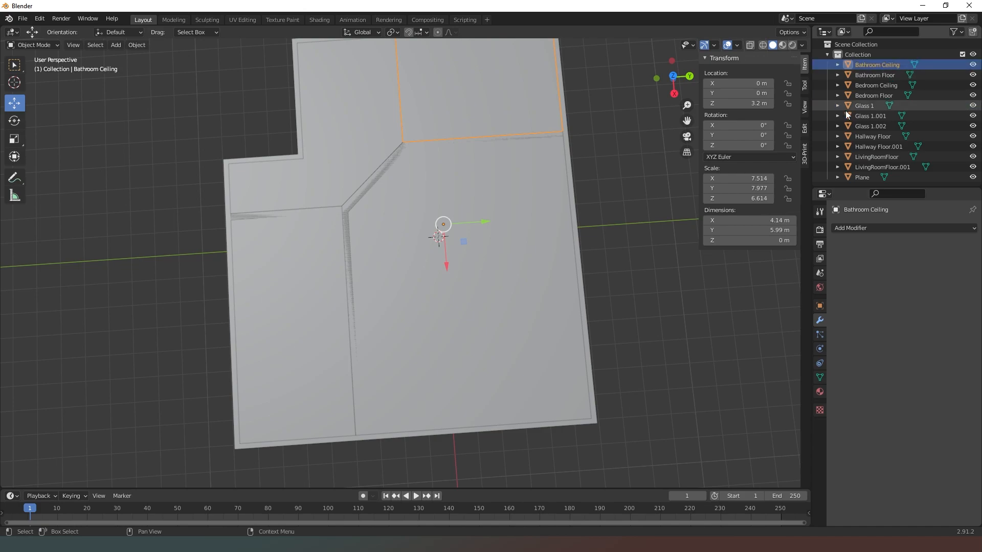
- Rename the raised hallway and living room floor copies as Hallway Ceiling and LivingRoomCeiling
double_click(886, 147)
type("Ceiling")
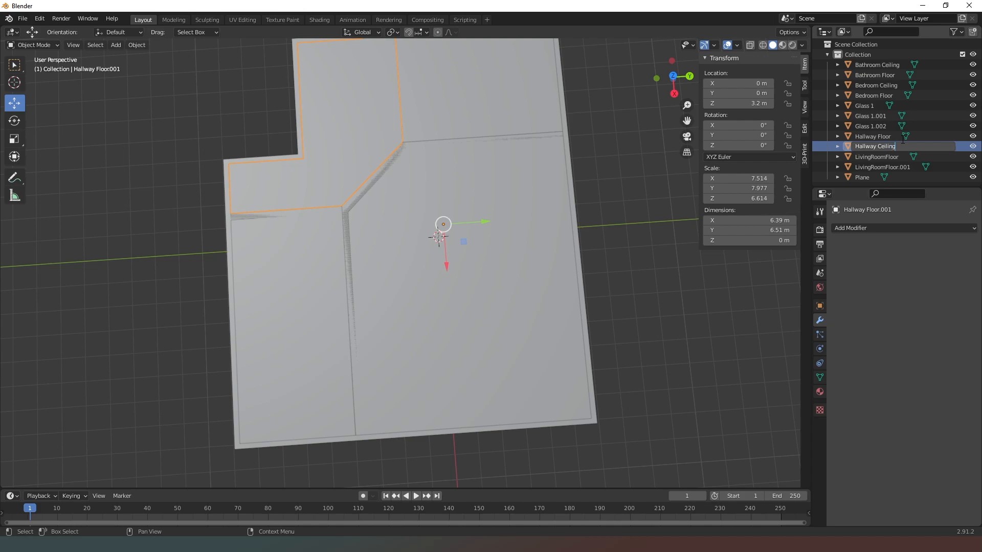
key("Return")
double_click(904, 167)
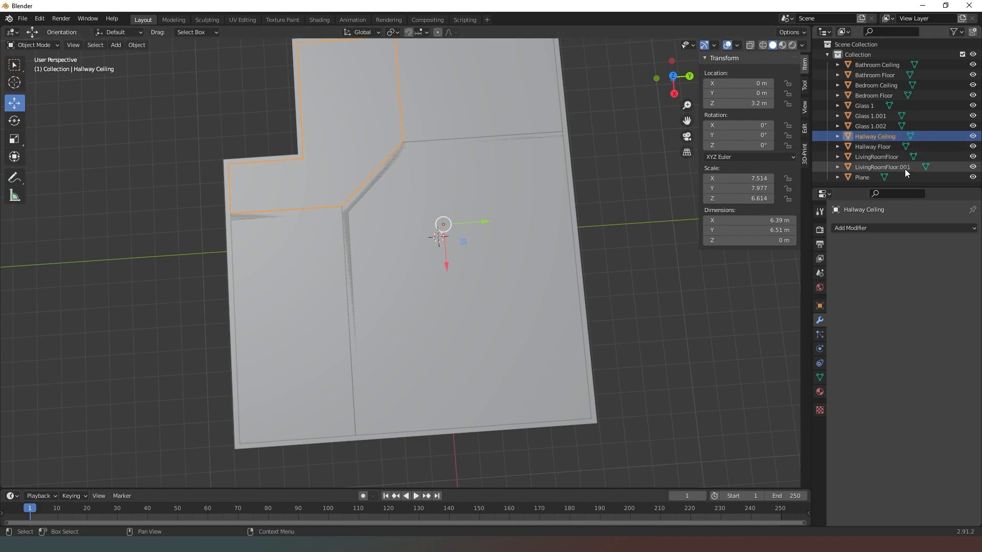
left_click_drag(890, 167, 922, 166)
type("Ceiling")
key("Return")
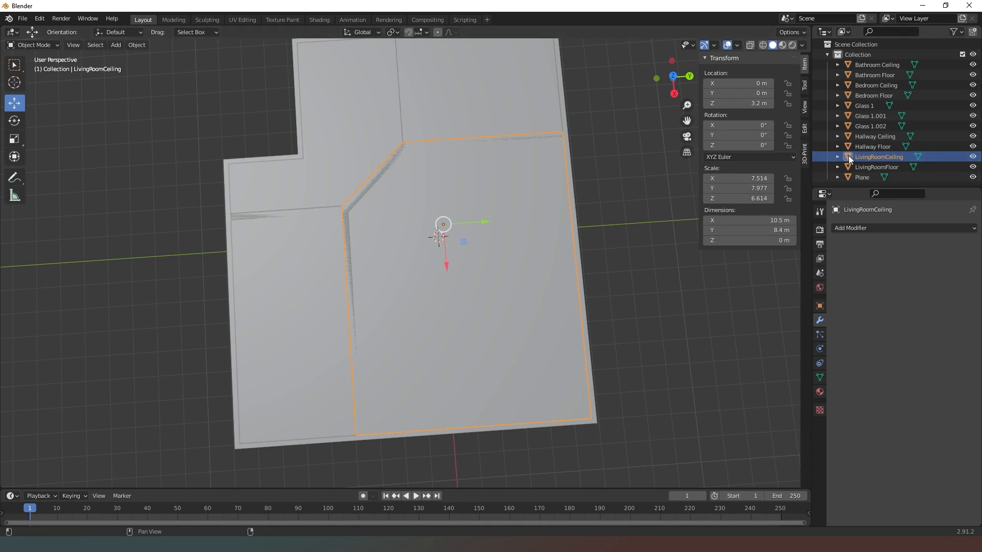
- Give Bathroom Ceiling a new material named Ceiling Bathroom
left_click(973, 65)
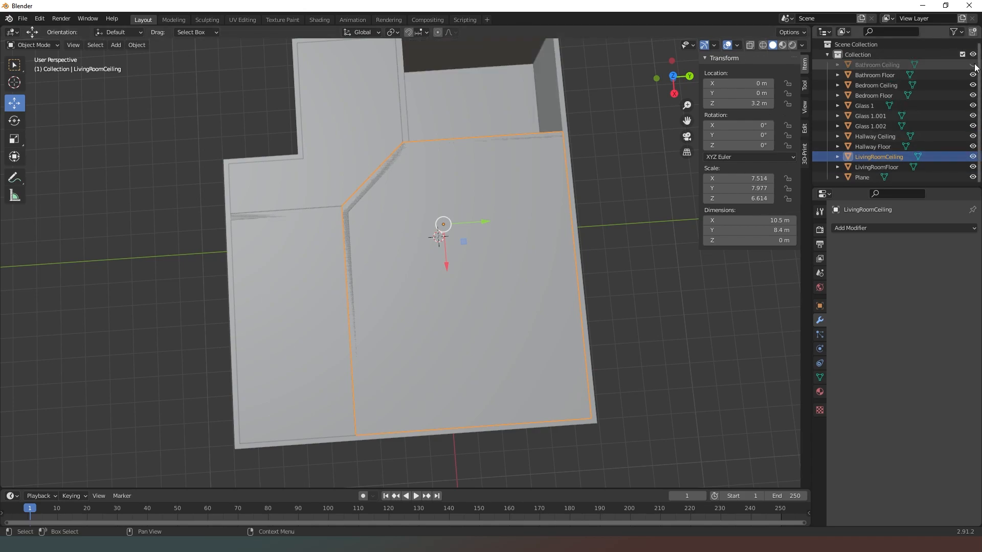
left_click(973, 65)
left_click(920, 66)
left_click(820, 391)
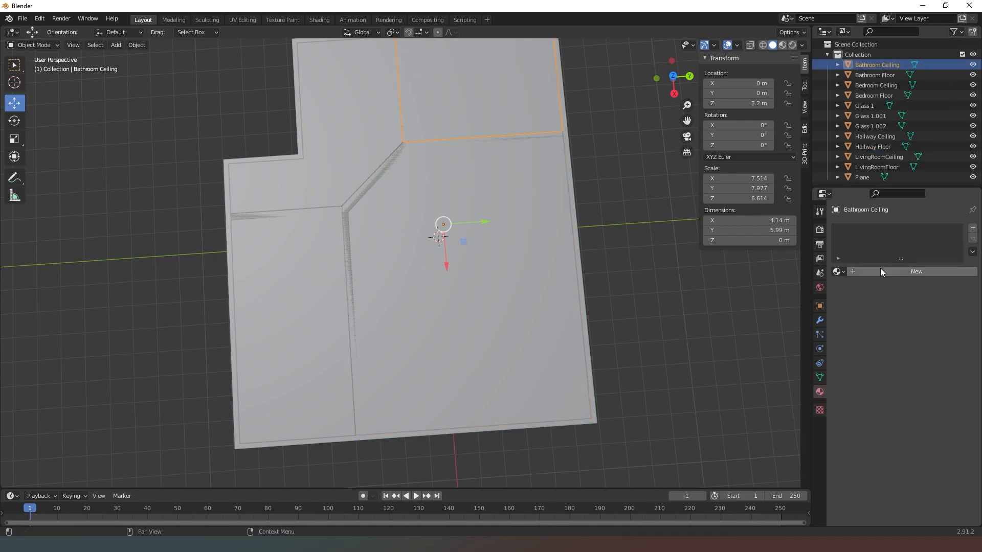
left_click(880, 268)
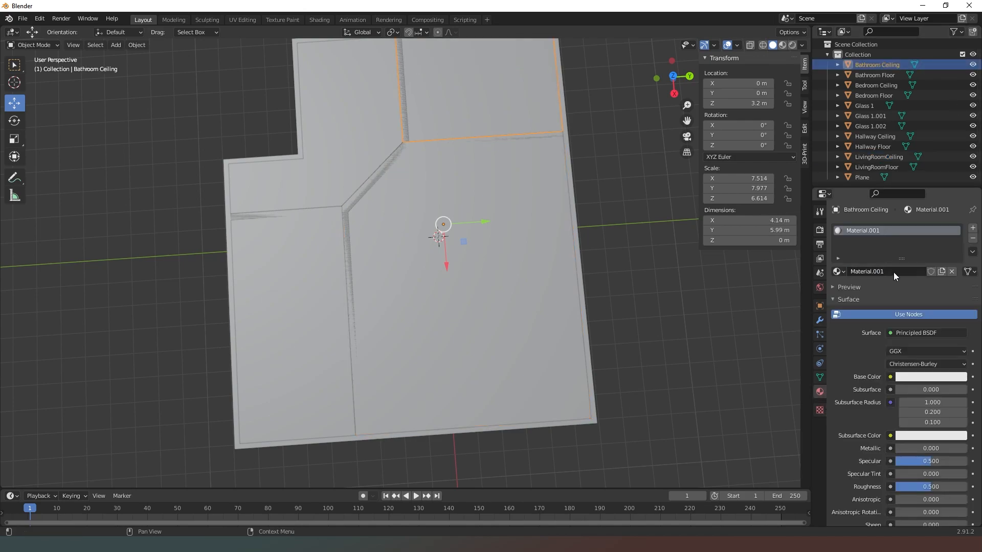
type("Ceiling Bathroom")
key("Return")
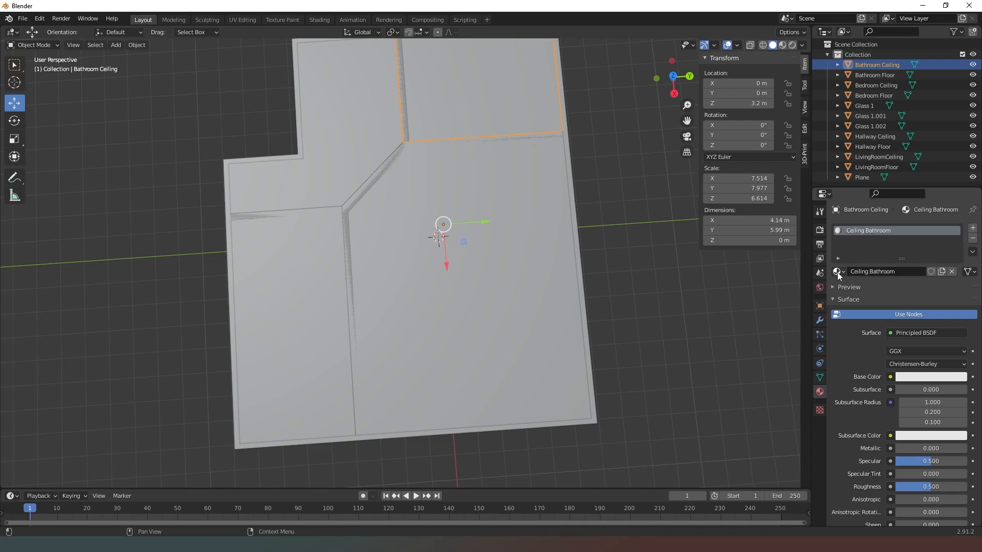
- Create a material named Floor Bathroom on the Bathroom Floor object
left_click(873, 76)
left_click(879, 270)
double_click(879, 270)
type("Floor Bathroom")
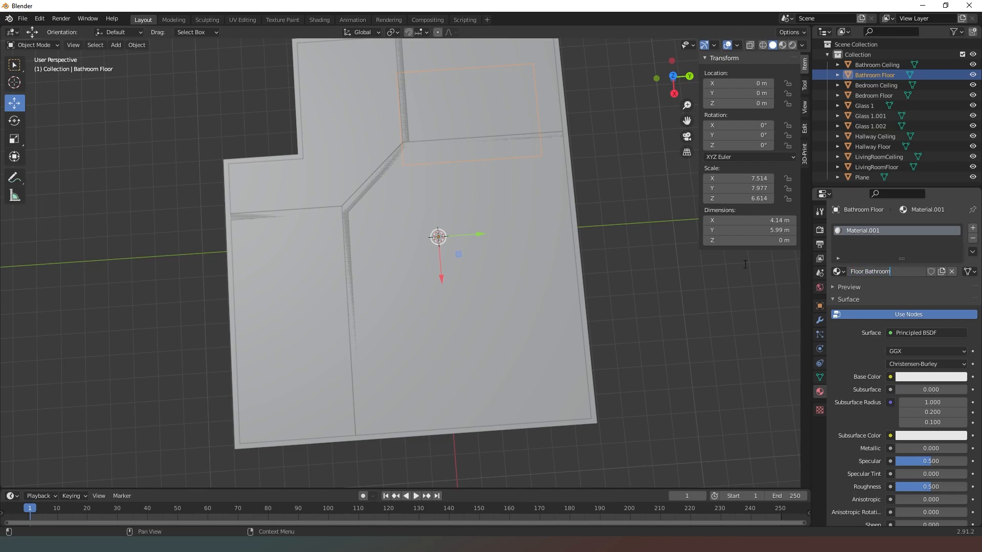
key("Return")
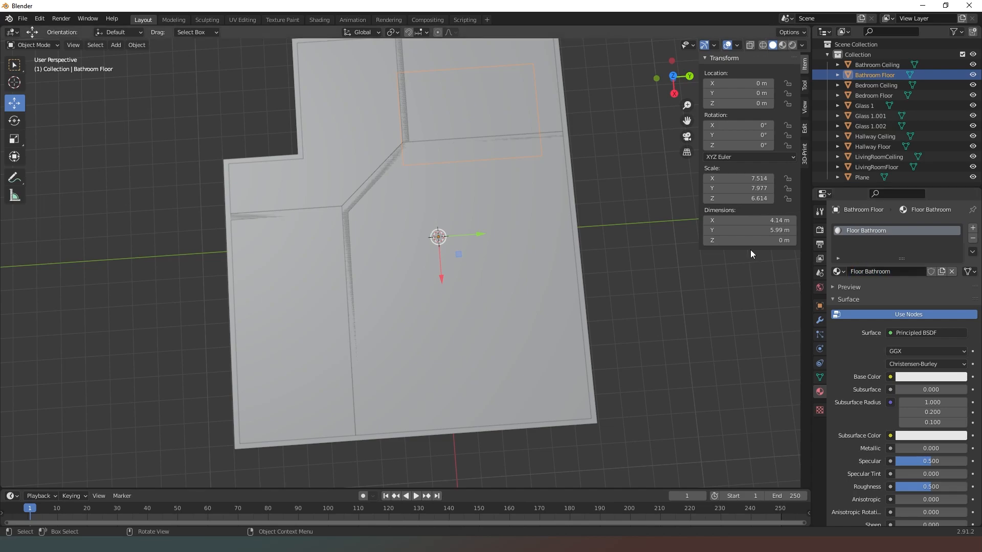
- Create a material named Ceiling Bedroom on the Bedroom Ceiling object
left_click(878, 86)
left_click(888, 272)
double_click(882, 272)
type("Ceiling")
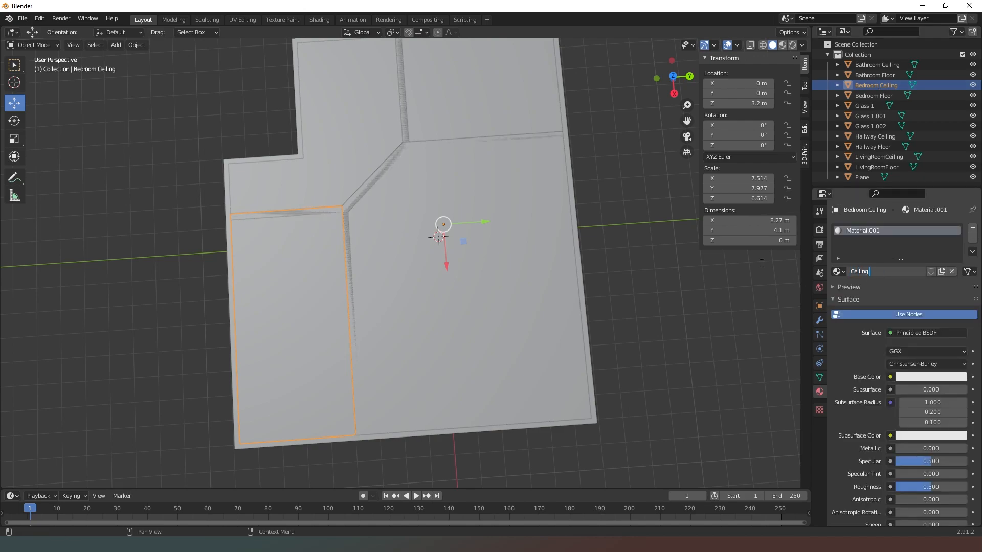
key("Return")
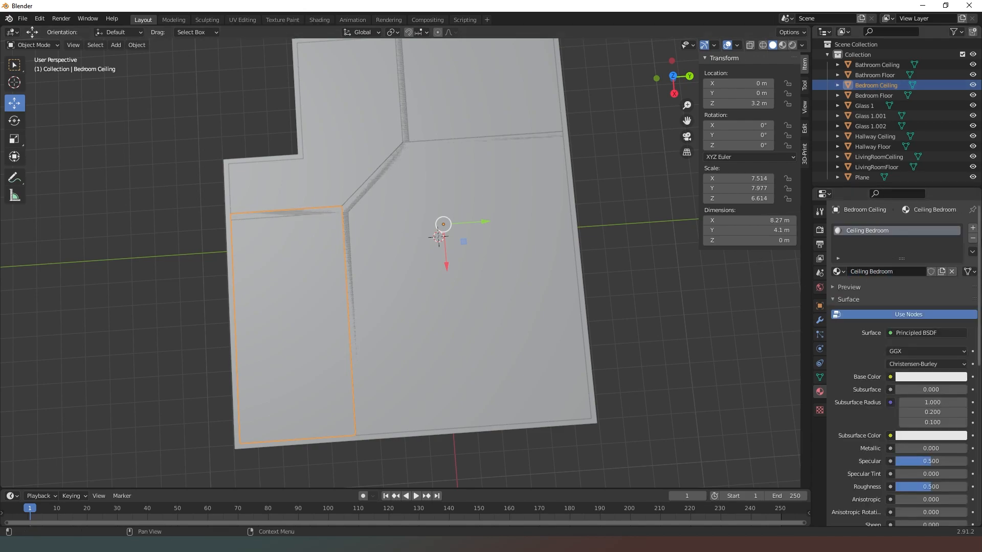
- Hide the bedroom and bathroom ceilings and give Bedroom Floor a new material named Floor Bedroom
left_click(972, 85)
left_click(972, 65)
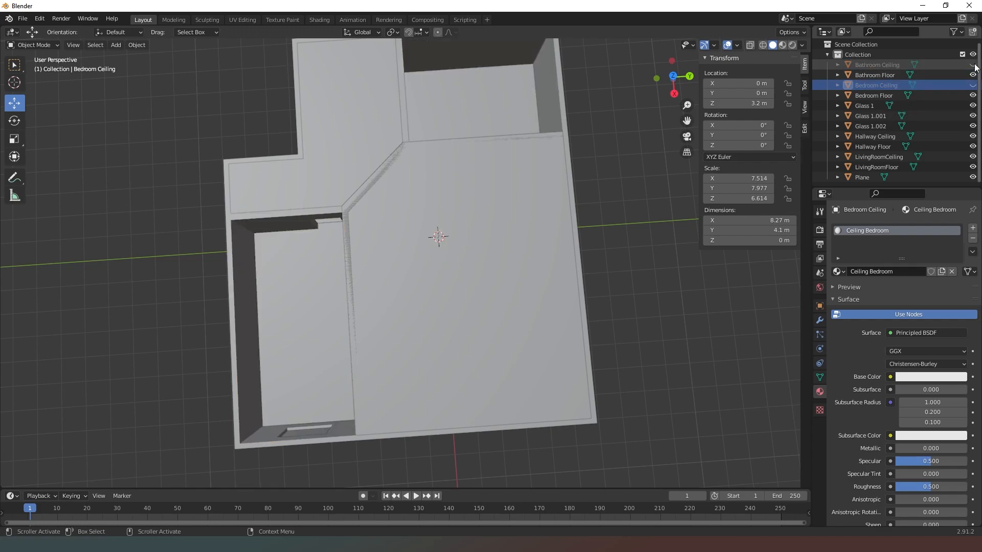
left_click(895, 95)
left_click(883, 272)
double_click(877, 274)
type("F")
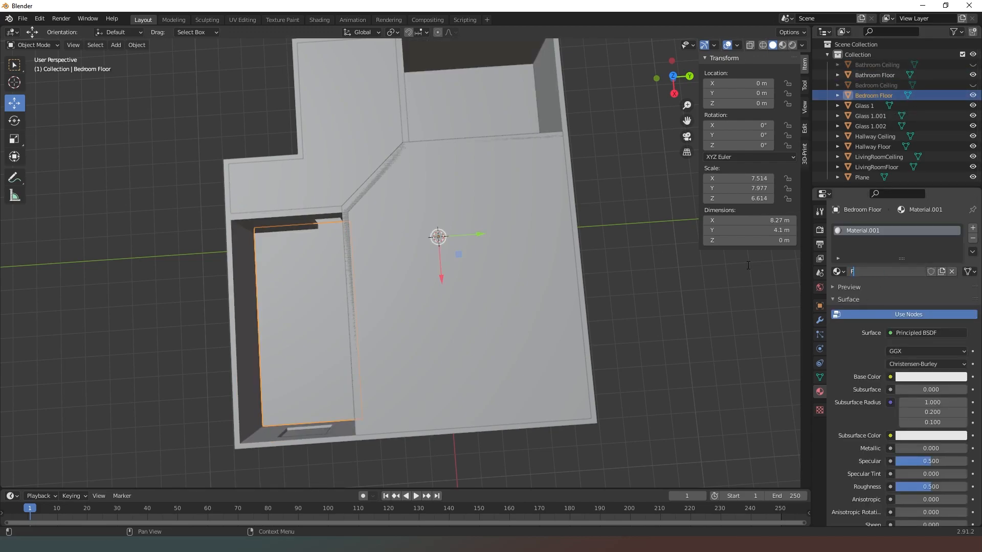
type("loor Bedroom")
- Create a material named Window Glass on the Glass 1 pane
left_click(929, 105)
left_click(872, 271)
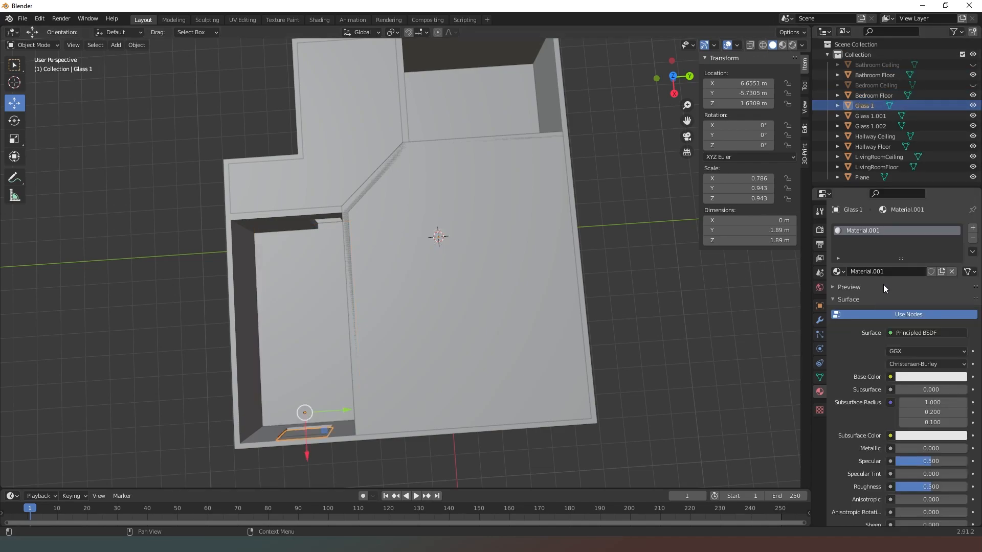
double_click(895, 271)
type("Window Glass")
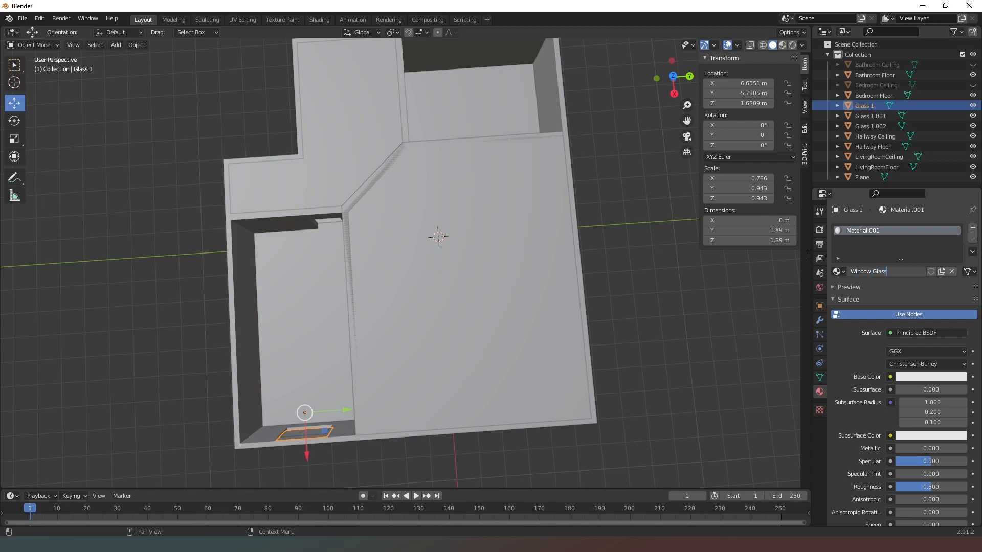
key("Return")
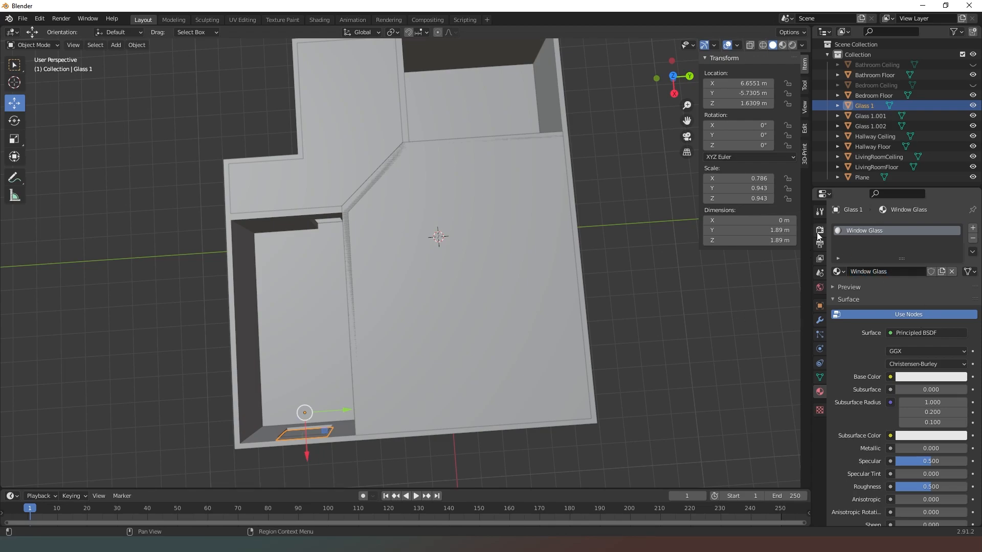
- Assign the existing Window Glass material to the Glass 1.001 and Glass 1.002 panes
left_click(888, 116)
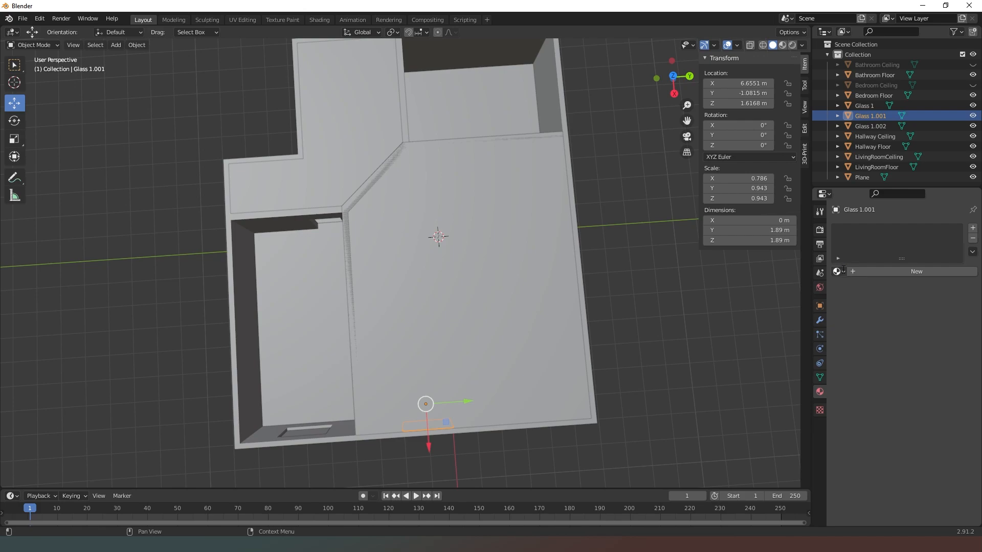
left_click(843, 269)
left_click(869, 335)
left_click(872, 126)
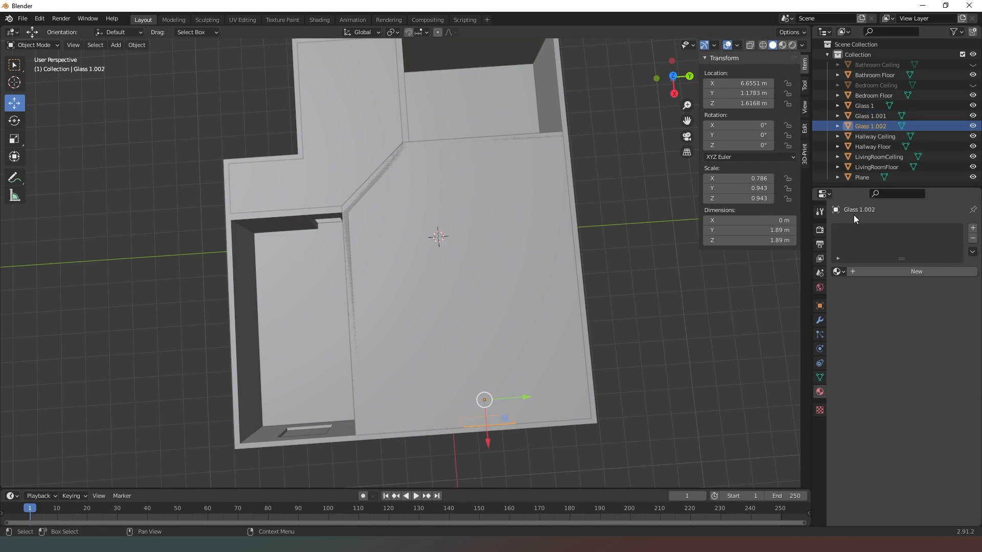
left_click(842, 271)
left_click(870, 333)
- Create a material named Ceiling Hallway on the Hallway Ceiling object
left_click(916, 136)
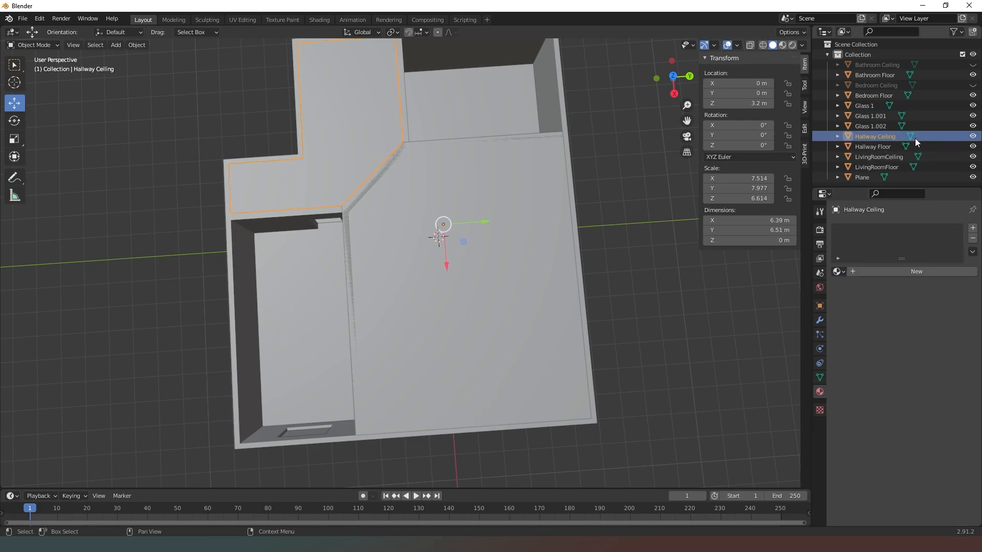
left_click(864, 271)
double_click(864, 272)
type("Ceiling Hallway")
key("Return")
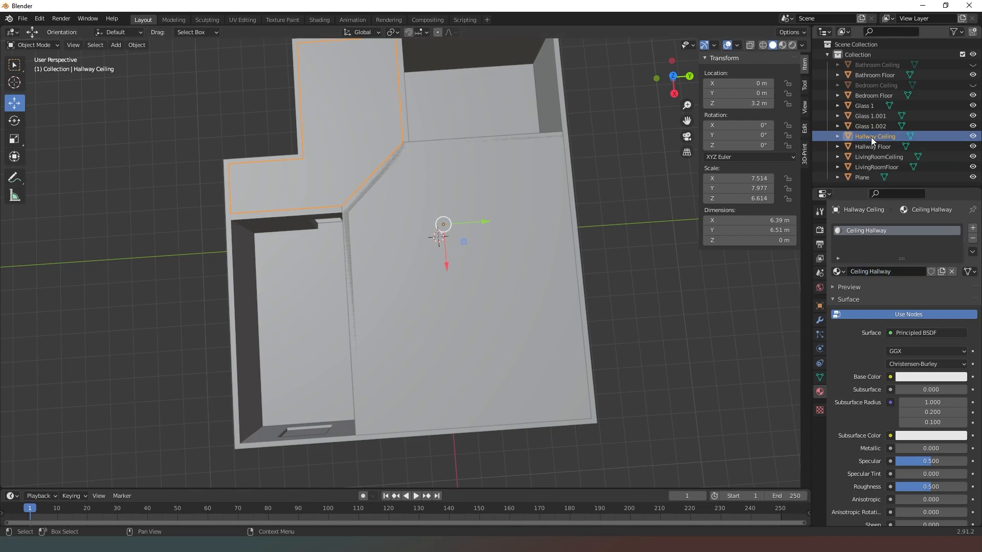
- Hide Hallway Ceiling and give Hallway Floor a new material named Floor Hallway
left_click(973, 136)
left_click(891, 147)
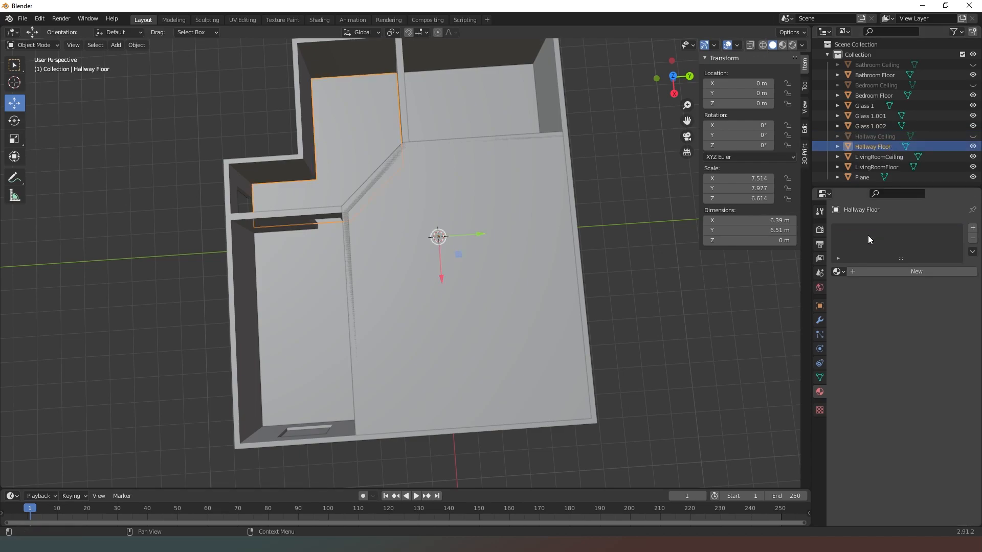
double_click(876, 272)
type("Floor Hallway")
key("Return")
- Give LivingRoomCeiling a new material named Ceiling Living Room and hide that ceiling
left_click(900, 157)
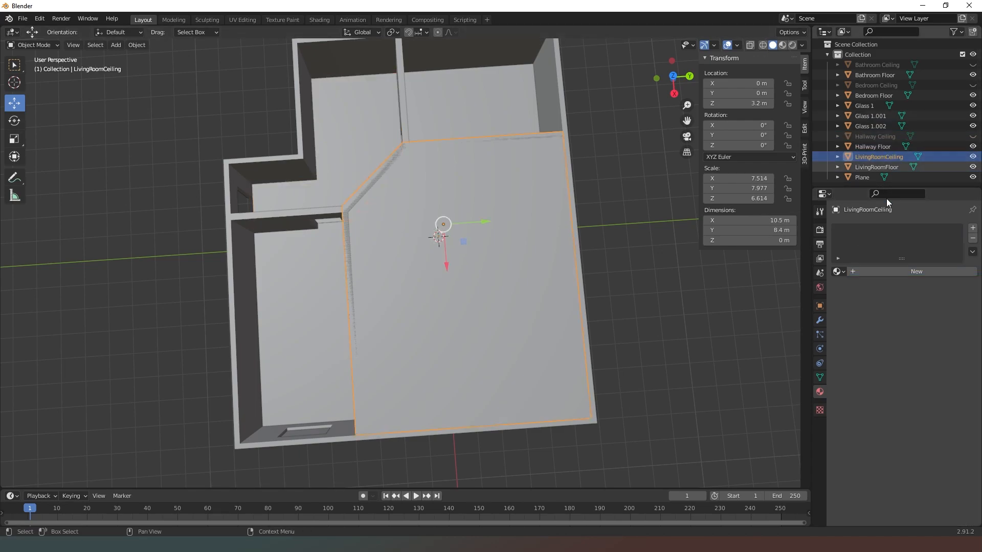
type("Ceiling Living Room")
key("Return")
left_click(972, 156)
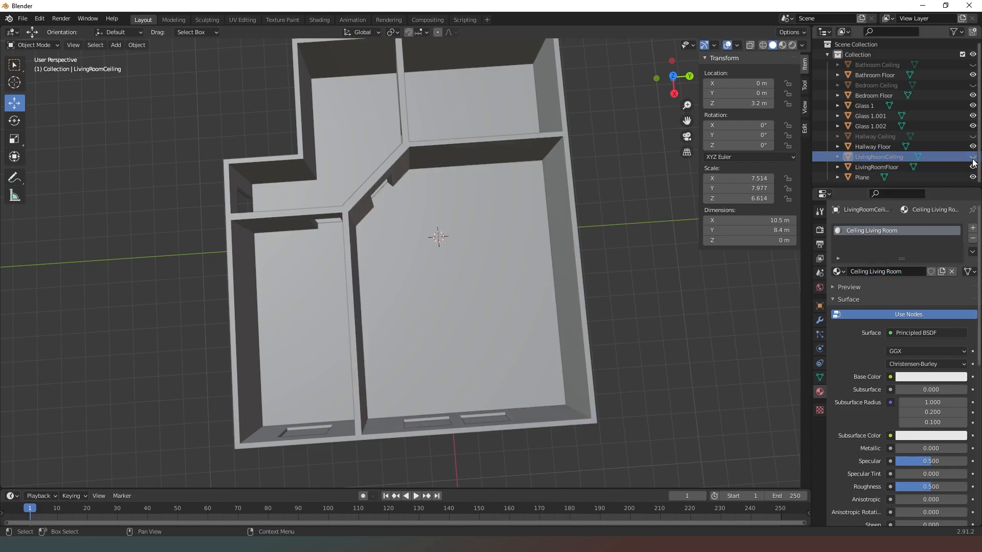
- Create a material named Floor Living Room on the LivingRoomFloor object
left_click(938, 164)
double_click(876, 272)
type("Floor Living")
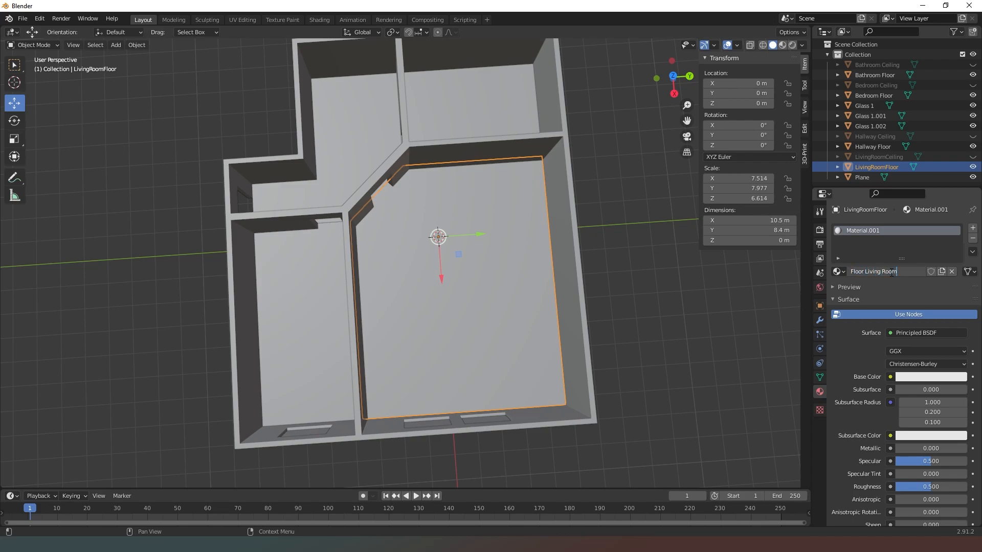
key("Return")
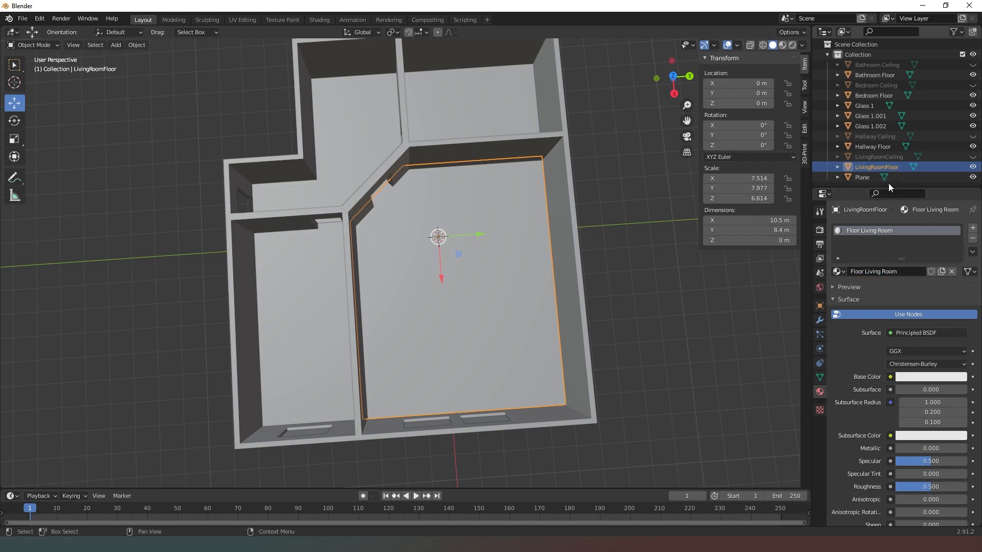
- Hide all floors and glass panes, leaving only the walls, and enter Edit Mode on the Plane wall mesh with no faces selected
left_click_drag(973, 167, 973, 75)
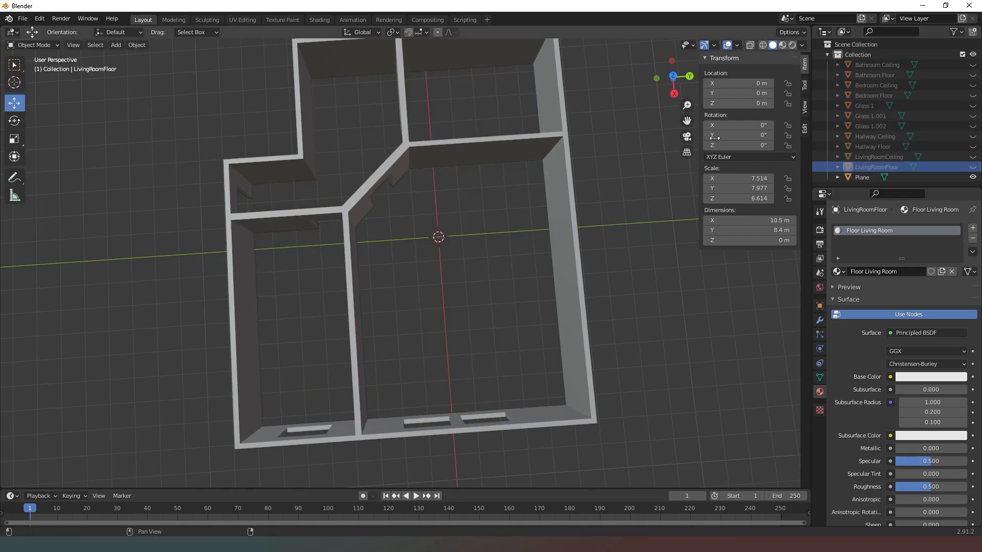
left_click_drag(683, 79, 798, 31)
left_click(511, 196)
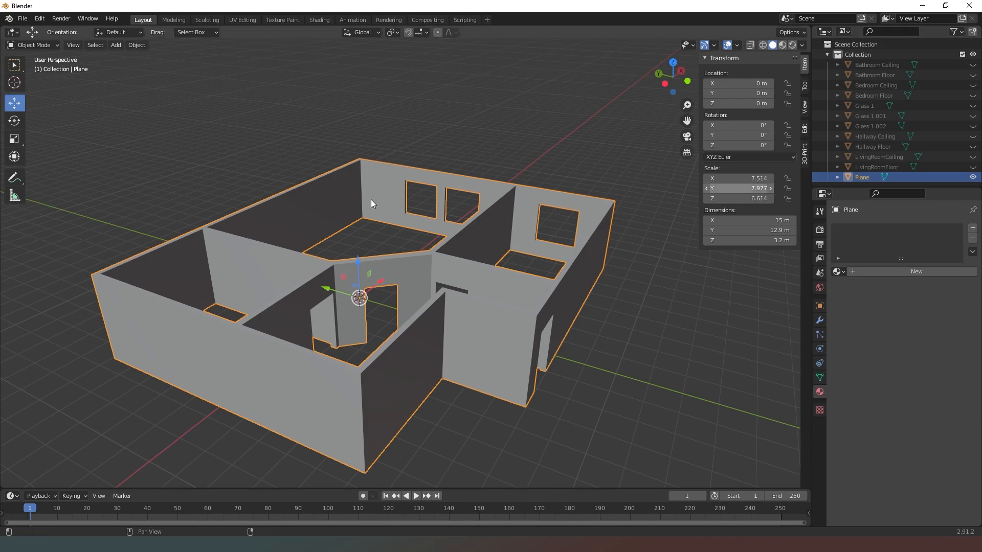
left_click(45, 45)
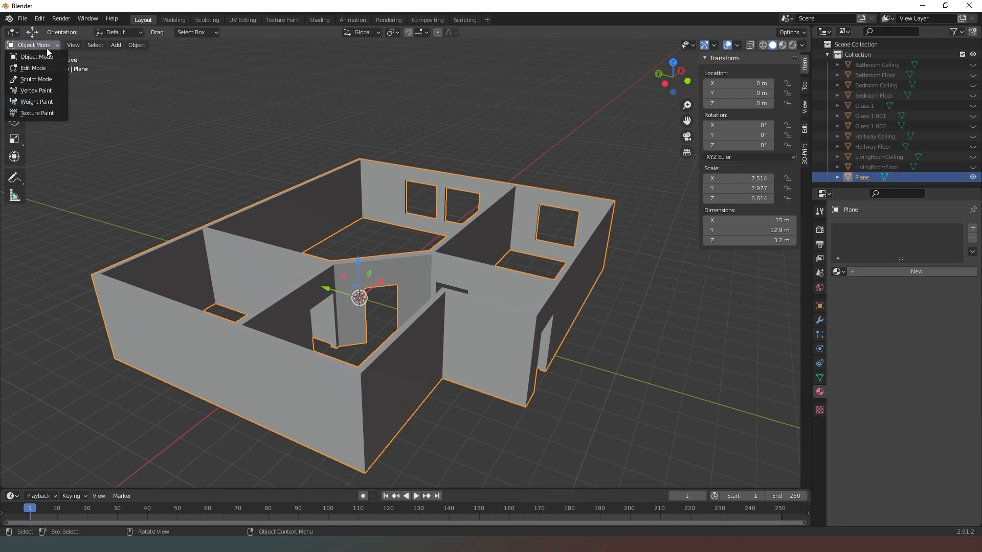
left_click(36, 56)
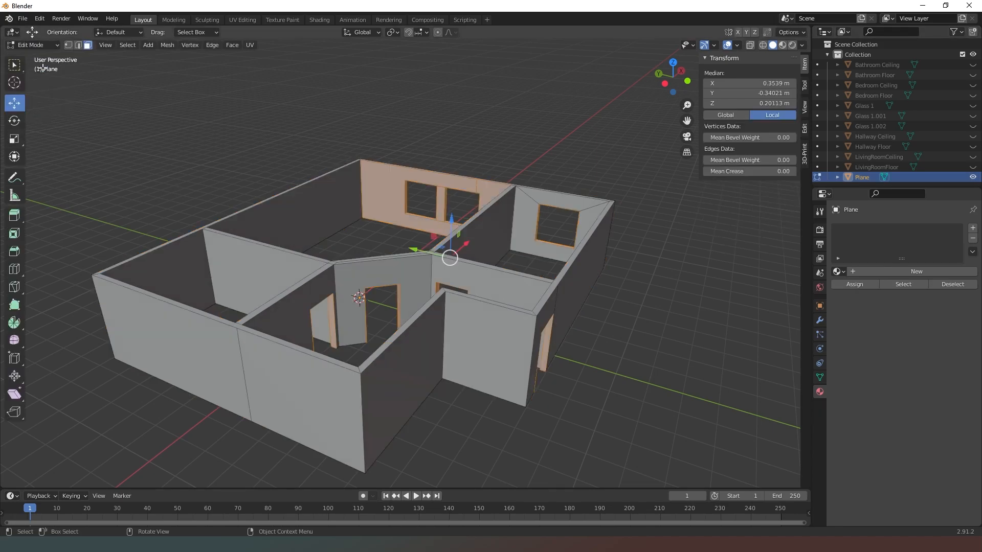
left_click(474, 142)
left_click_drag(664, 82, 921, 89)
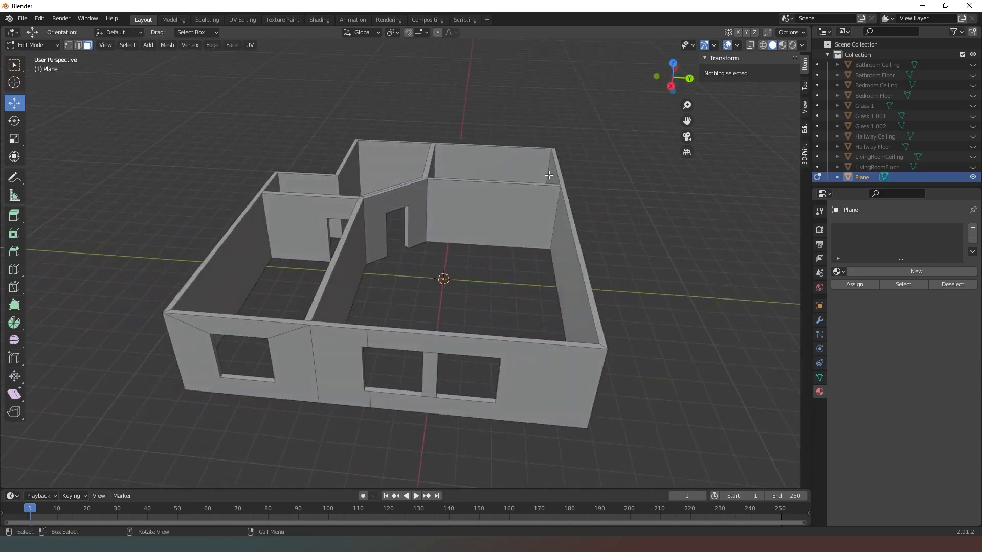
- Select all interior wall faces of the living room, including around its two windows, and separate the selection into its own object
left_click(456, 192)
left_click(404, 204, "shift")
left_click(359, 255, "shift")
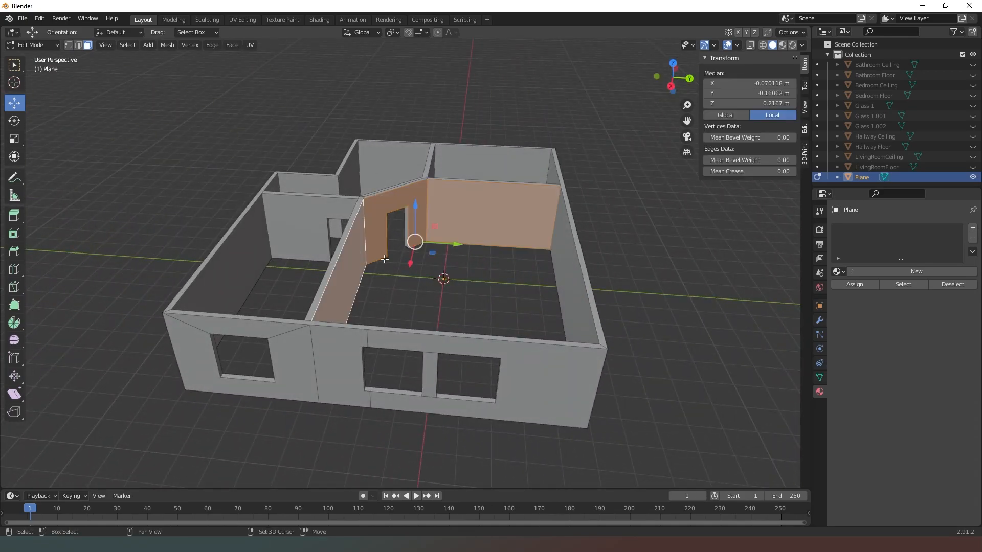
left_click(569, 258, "shift")
left_click_drag(674, 80, 813, 89)
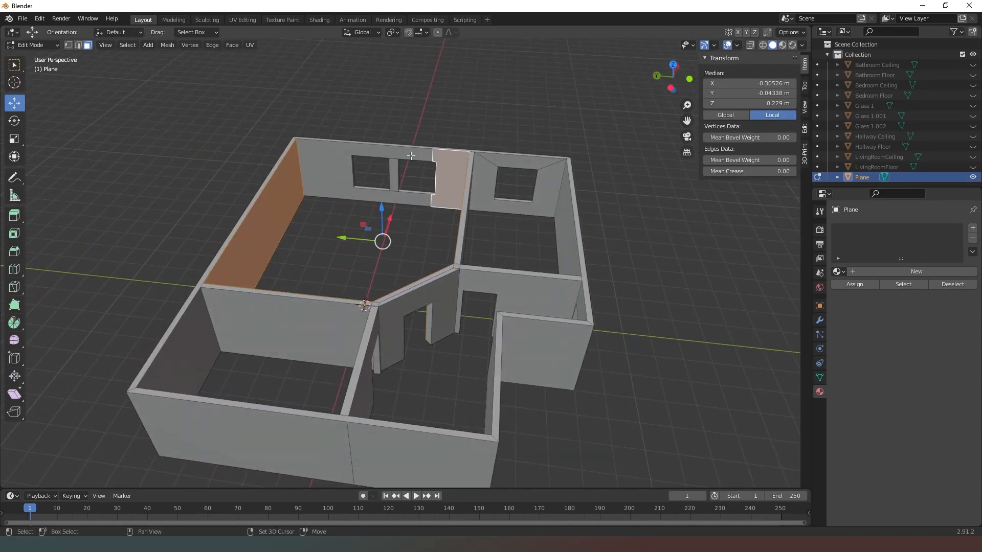
left_click(441, 180, "shift")
left_click_drag(673, 78, 643, 85)
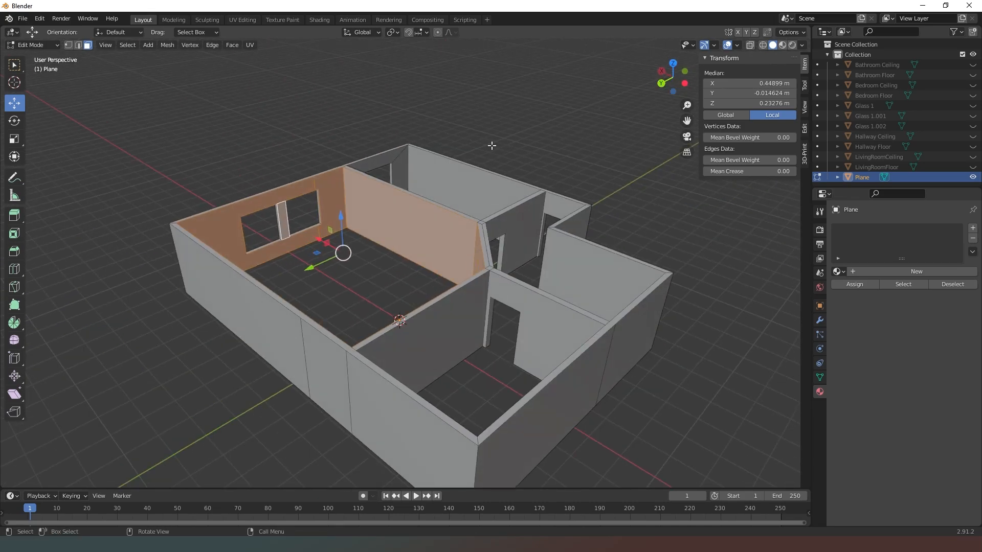
key("p")
left_click(487, 147)
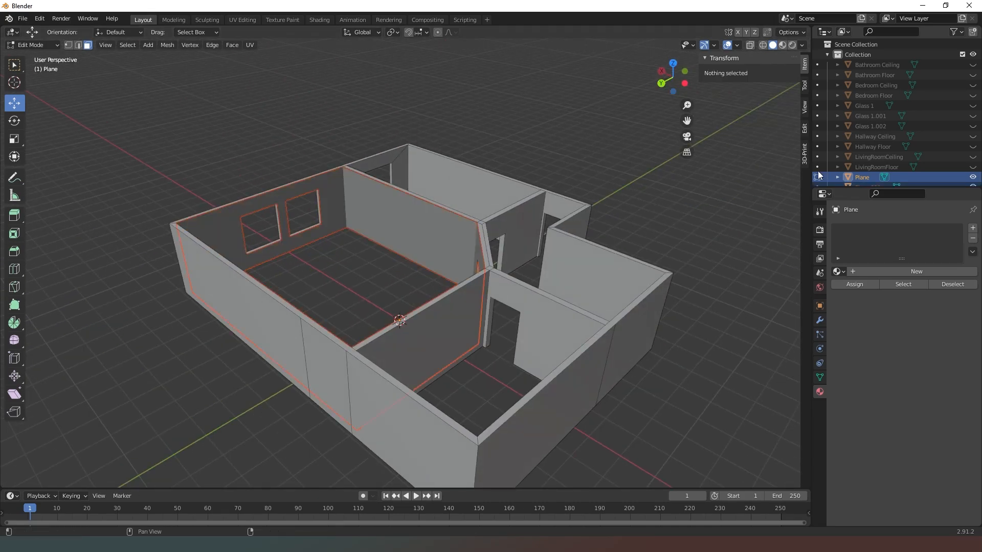
- Select the interior wall faces of the bathroom and separate them from the wall mesh as another object
left_click(509, 305)
left_click(456, 315, "shift")
left_click_drag(673, 78, 461, 77)
left_click(299, 160, "shift")
left_click_drag(673, 78, 506, 69)
key("p")
left_click(631, 88)
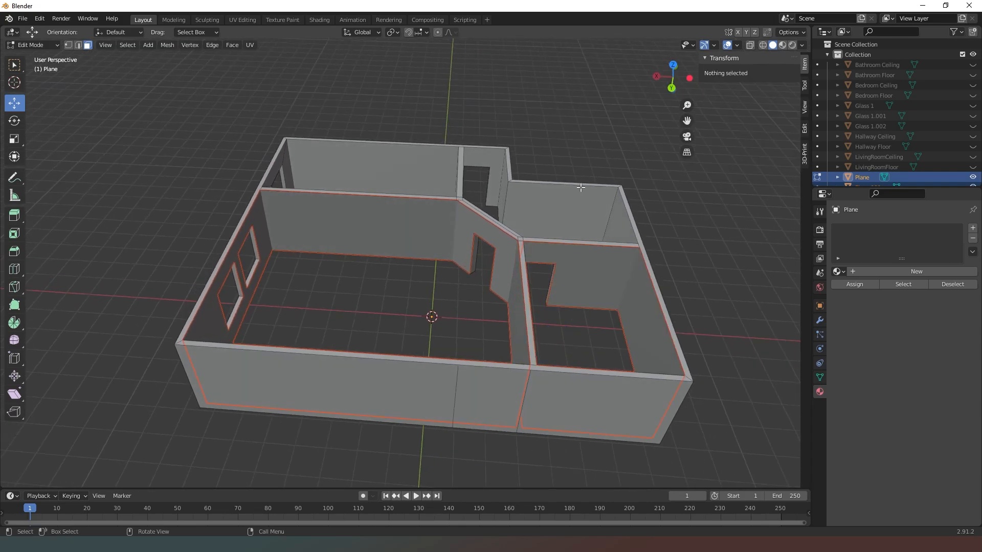
- Select the bedroom's interior wall faces, including the window and doorway walls, and separate them from the wall mesh as their own object
left_click(408, 162)
left_click(290, 167, "shift")
left_click(281, 163, "shift")
left_click_drag(673, 76, 466, 67)
left_click(546, 240, "shift")
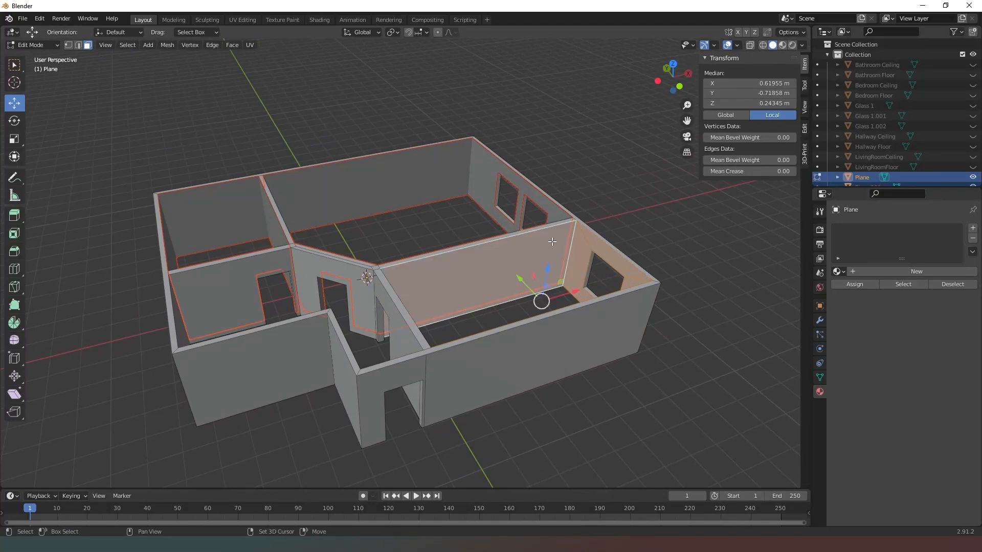
left_click_drag(678, 84, 532, 86)
left_click(313, 220, "shift")
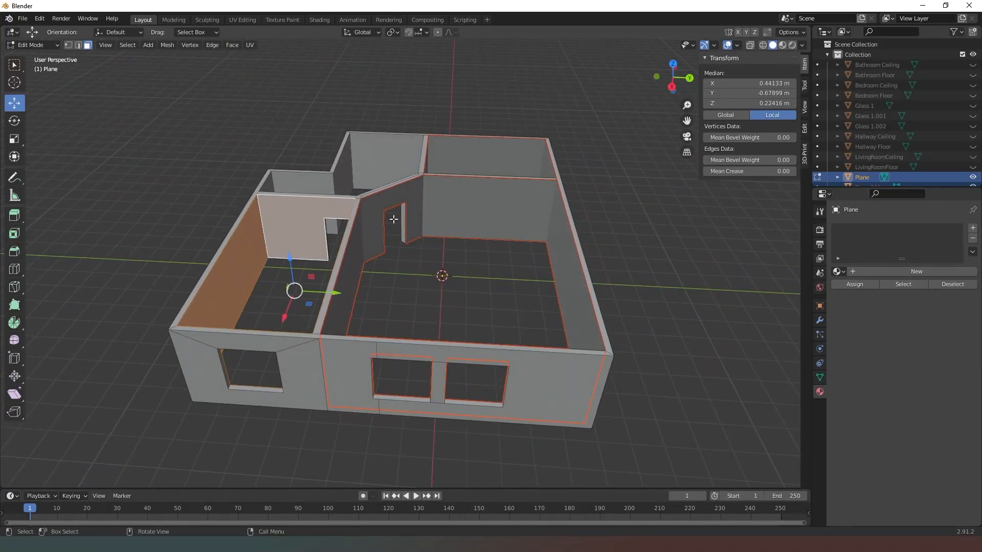
left_click_drag(673, 72, 246, 57)
key("p")
key("Escape")
key("p")
left_click(601, 132)
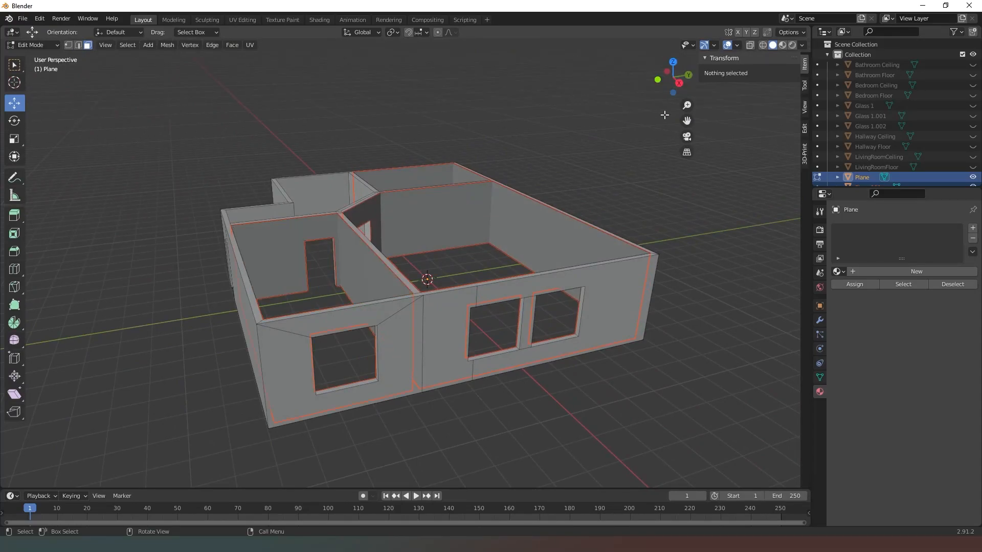
- Select all interior wall faces of the hallway, including its doorways and entrance alcove, and separate them from the wall mesh as their own object
left_click_drag(672, 77, 918, 93)
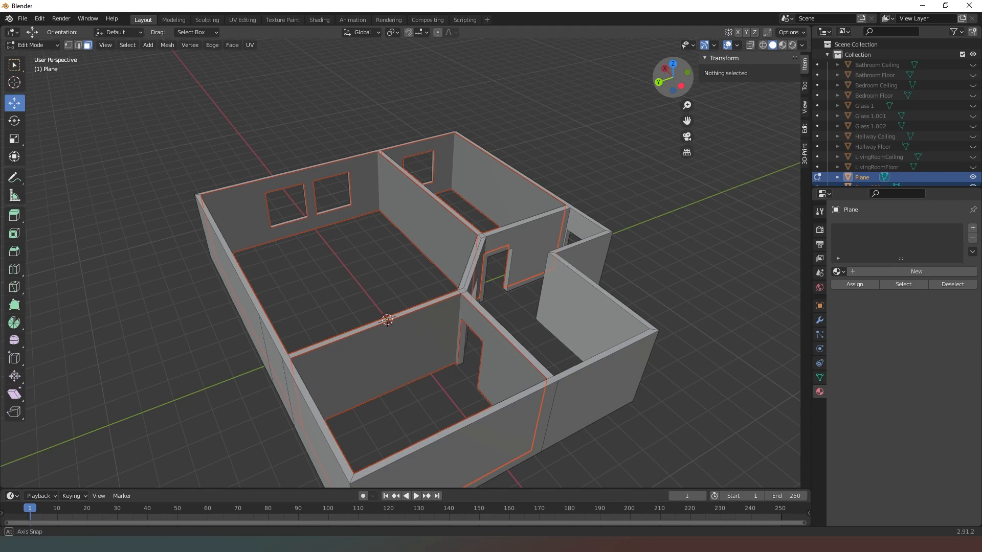
left_click(546, 228)
mouse_move(671, 81)
left_mouse_down()
mouse_move(640, 76)
mouse_move(680, 81)
left_mouse_up()
left_click(556, 227, "shift")
left_click(559, 227, "shift")
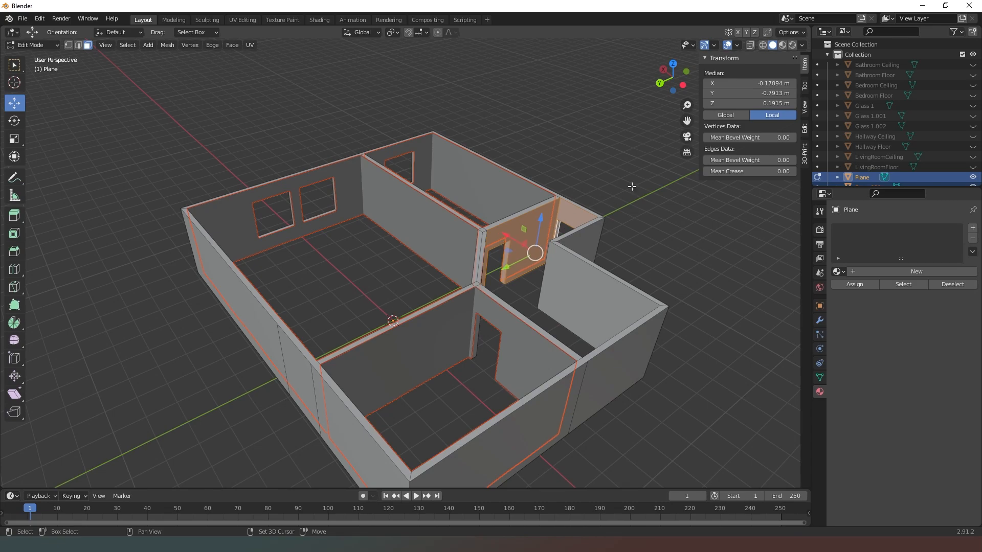
left_click(477, 325, "shift")
mouse_move(676, 82)
left_mouse_down()
mouse_move(616, 89)
mouse_move(670, 76)
mouse_move(660, 90)
left_mouse_up()
left_click(465, 285, "shift")
left_click(455, 308, "shift")
left_click(236, 266, "shift")
left_click(406, 110, "shift")
left_click(360, 147, "shift")
left_click(354, 331, "shift")
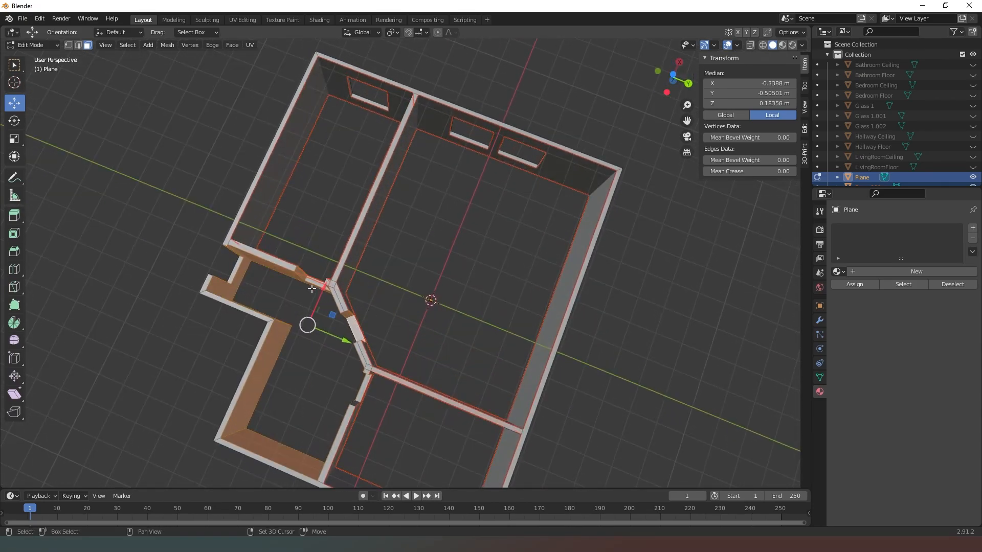
left_click(310, 281, "shift")
left_click(236, 267, "shift")
left_click(362, 384, "shift")
left_click_drag(667, 97, 927, 87)
left_click(571, 203, "shift")
left_click_drag(666, 86, 612, 176)
left_click(477, 172, "shift")
mouse_move(674, 83)
left_mouse_down()
mouse_move(570, 67)
mouse_move(520, 78)
mouse_move(673, 78)
left_mouse_up()
left_click(471, 279, "shift")
key("p")
left_click(548, 143)
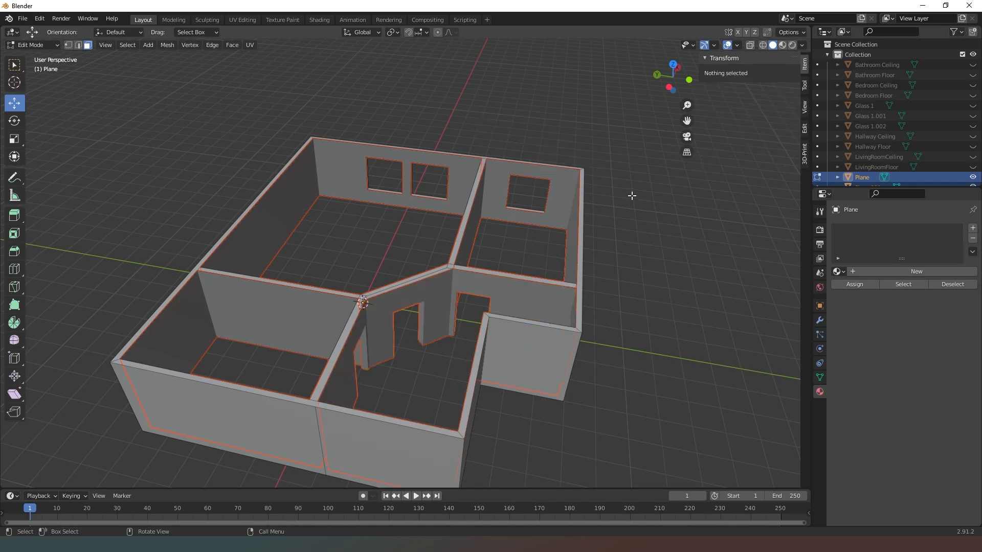
- Return to Object Mode, rename the remaining Plane wall object as Wall Ext, and give it a new material named Wall Ext
left_click(31, 45)
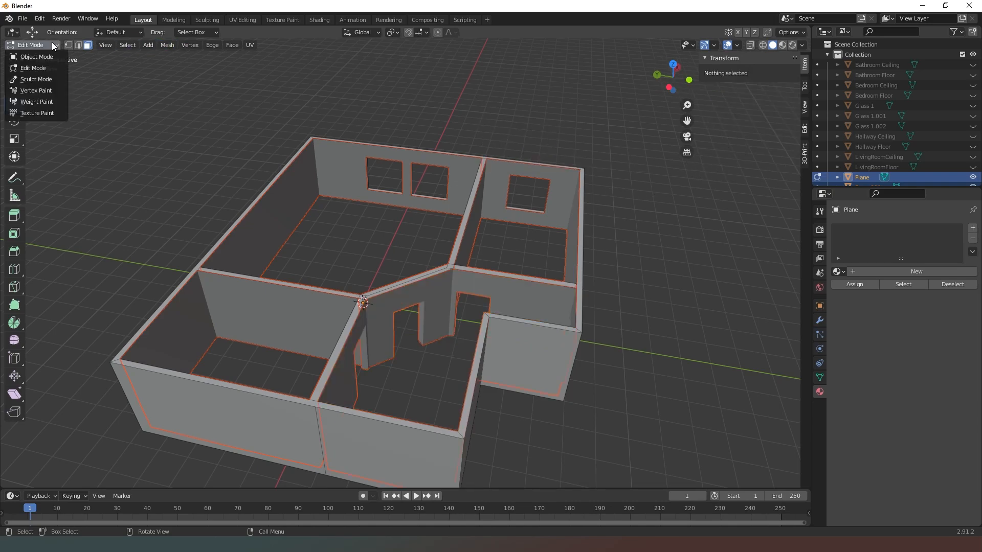
left_click(30, 55)
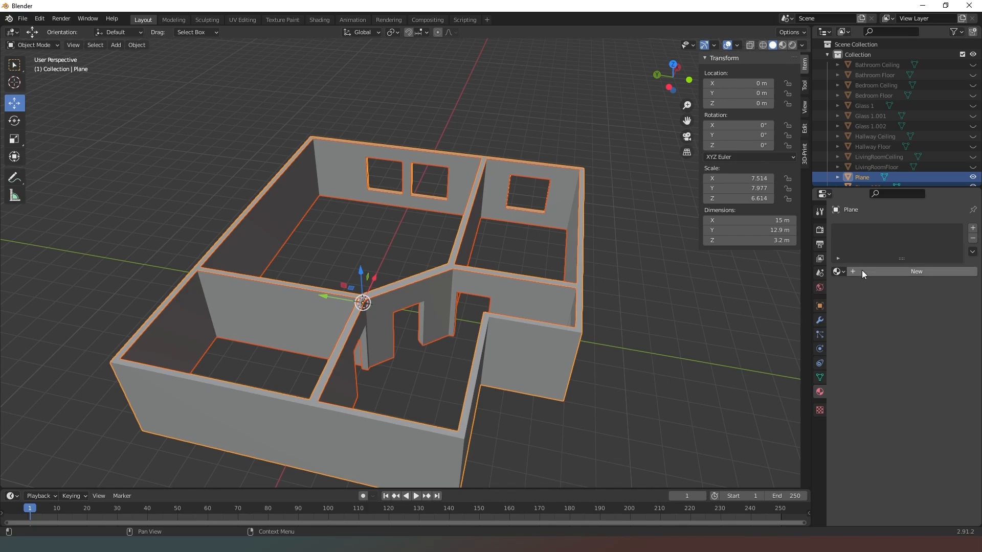
double_click(863, 177)
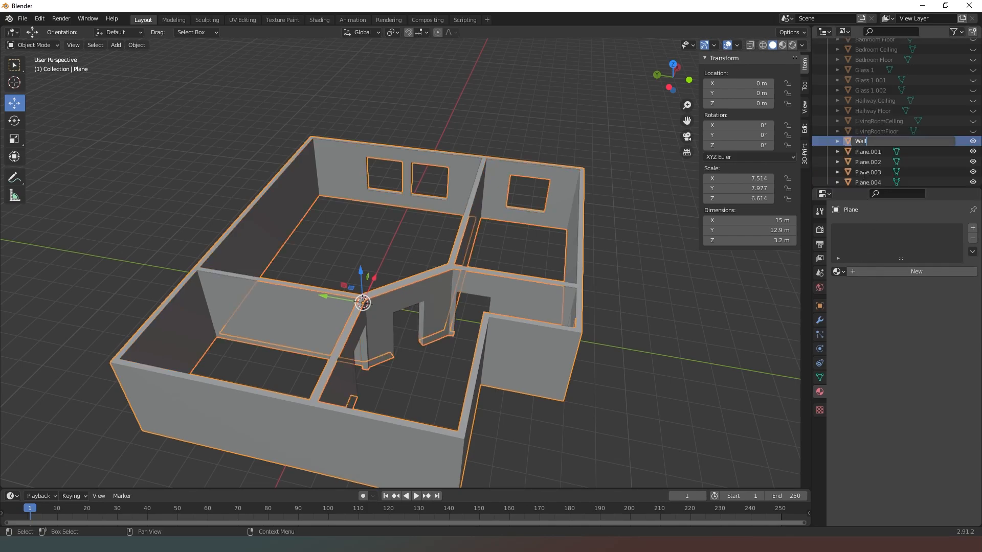
type("Wall Ext")
key("Return")
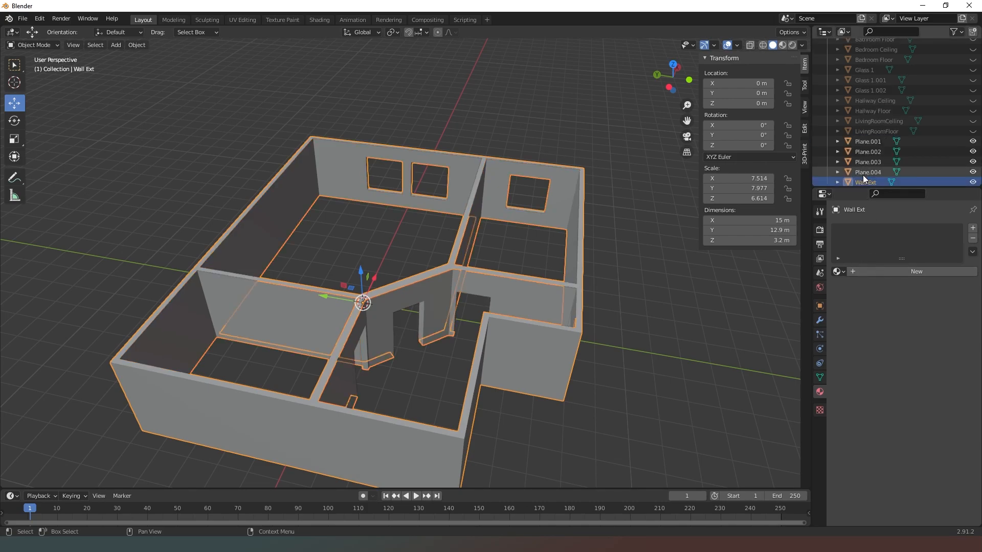
left_click(876, 276)
type("Wall Ext")
key("Return")
- Rename the separated living room walls as LivingRoomWallsInt and give them a new material with the same name
left_click(868, 141)
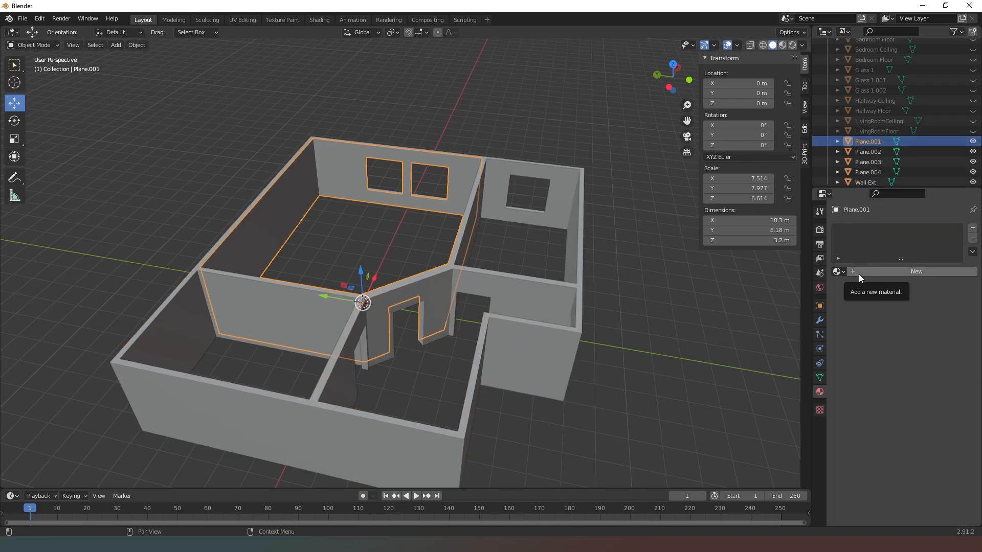
double_click(871, 142)
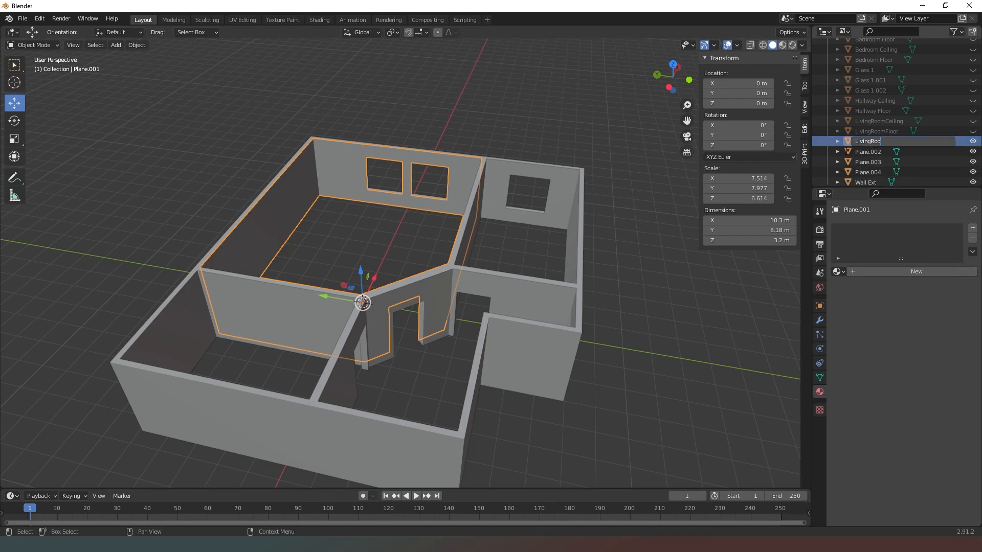
key("Return")
left_click(916, 272)
left_click(890, 272)
type("LivingRoomWallsInt")
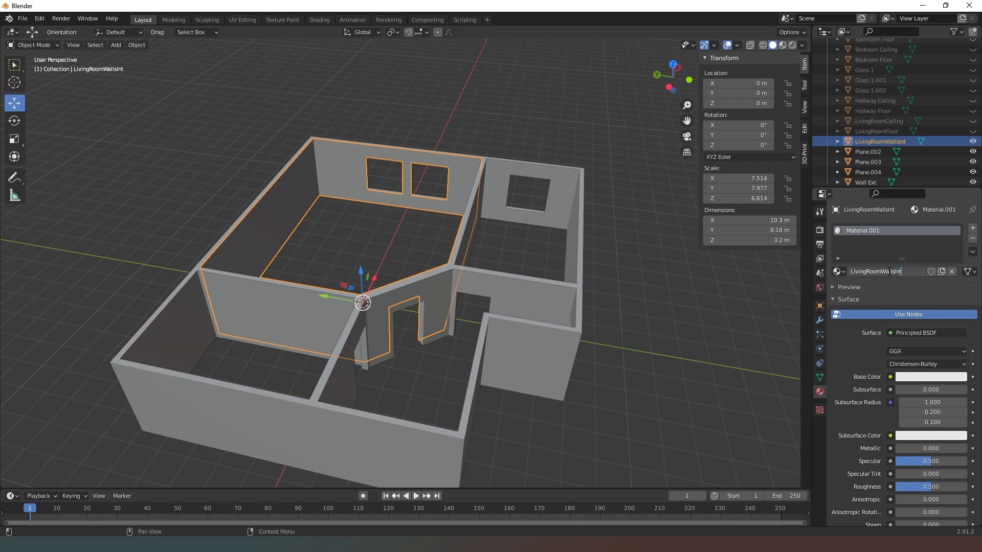
key("Return")
- Rename the separated bathroom walls as Bathroom Wall Int and give them a new material named Bathroom Walls
left_click(873, 152)
double_click(873, 151)
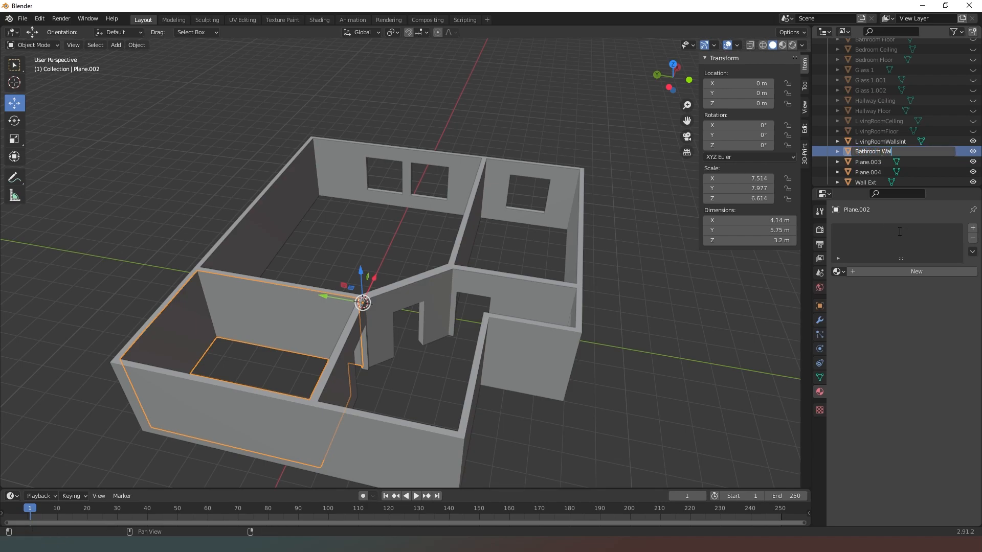
key("Return")
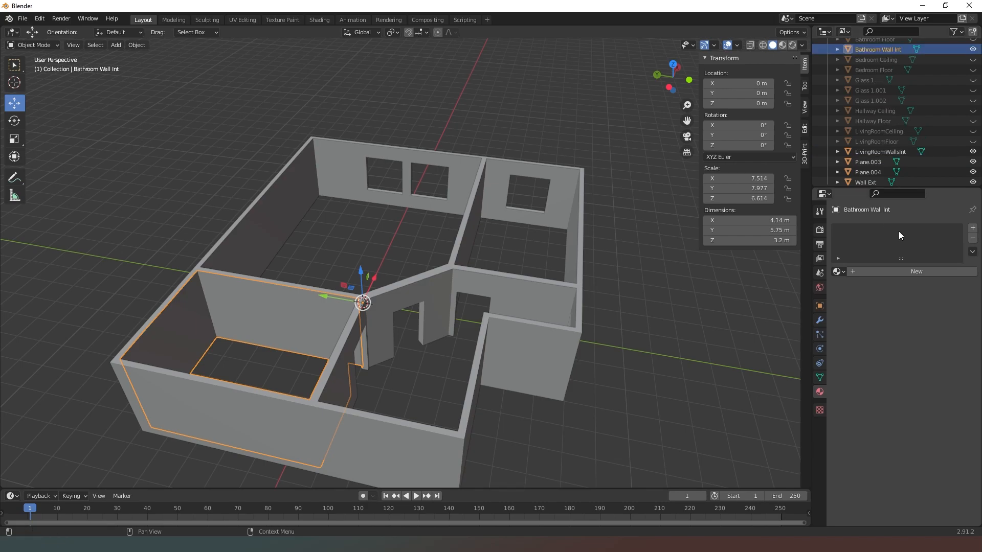
left_click(887, 272)
type("Bathro")
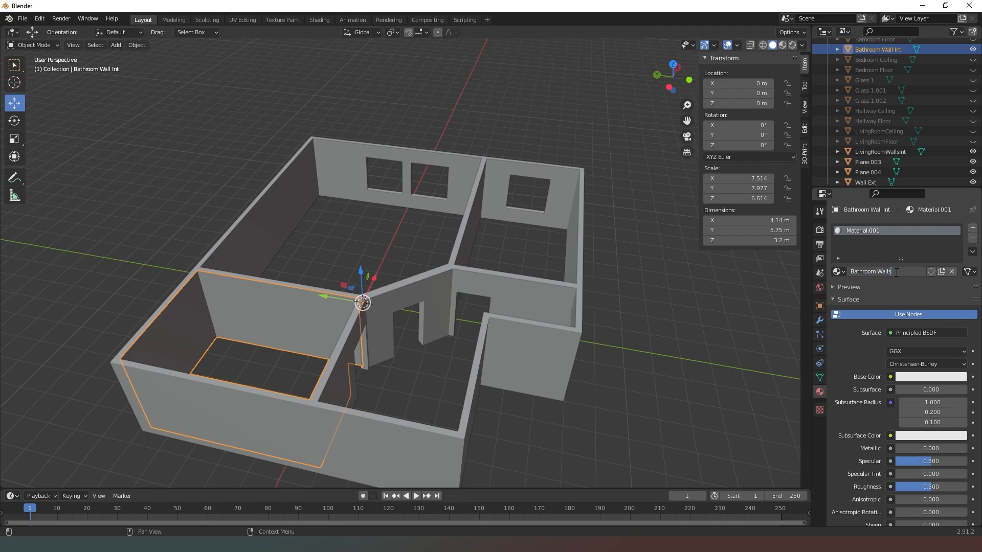
type("om Walls")
key("Return")
- Rename the separated bedroom walls as Bedroom Walls Int and give them a new material named Bedroom Walls
left_click(886, 163)
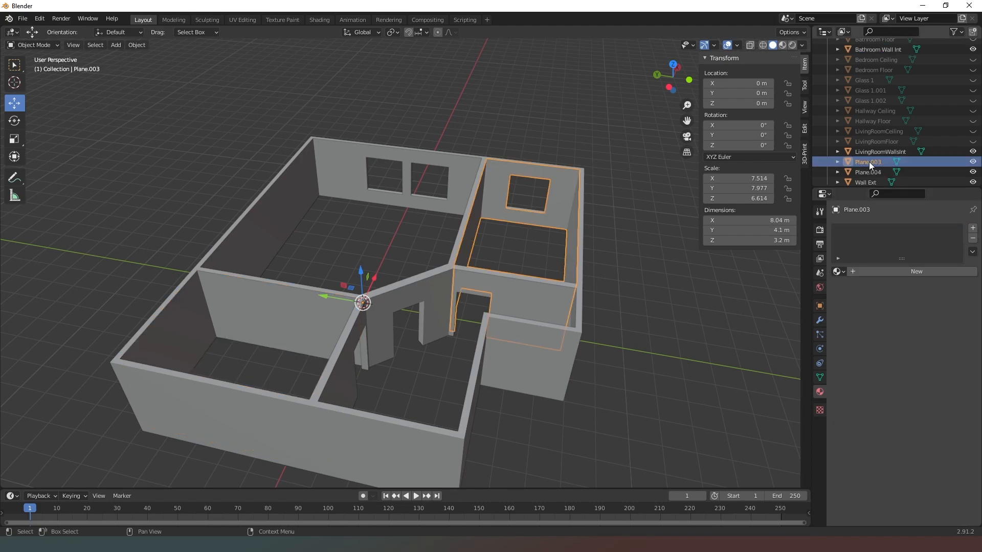
double_click(871, 162)
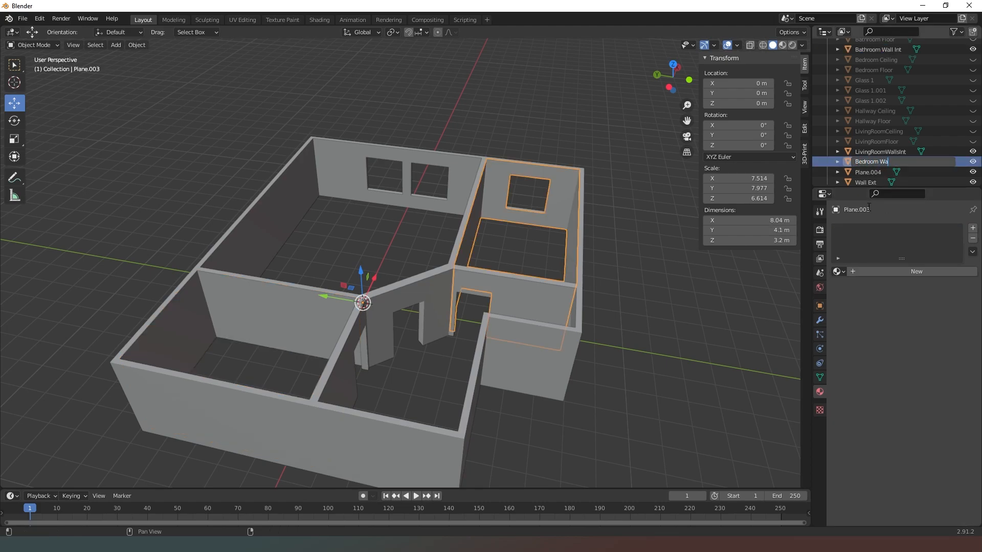
type("Bedroom Walls Int")
key("Return")
left_click(876, 270)
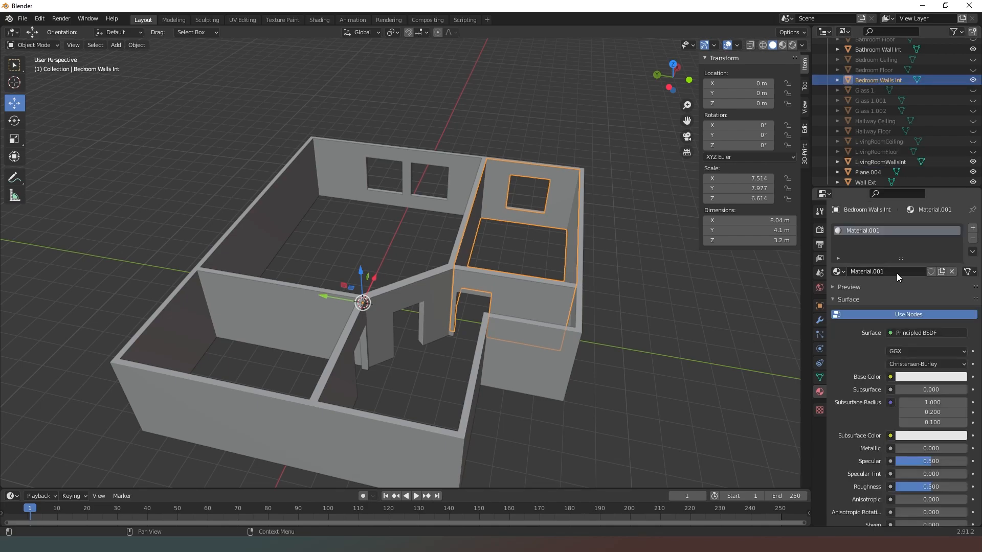
type("Bedroom Walls")
key("Return")
- Rename the separated hallway walls as Hallway Walls Int and give them a new material with the same name
left_click(870, 171)
double_click(870, 172)
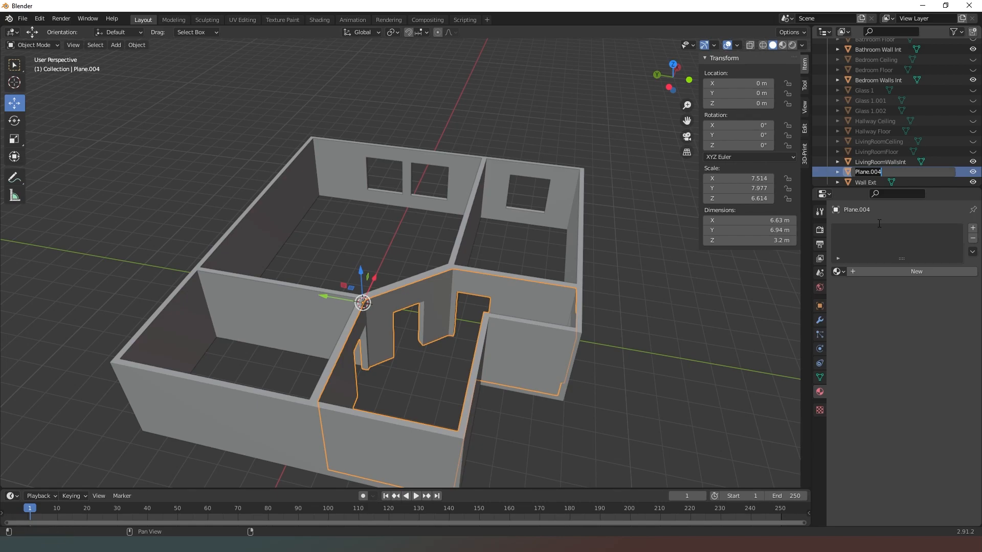
type("Hallway Walls Int")
key("Return")
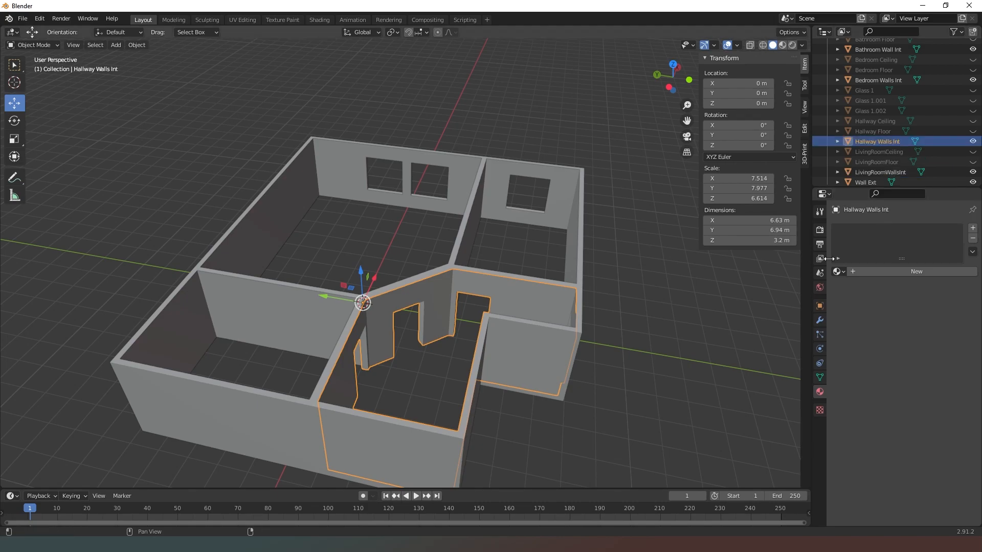
left_click(873, 270)
left_click(892, 271)
type("Hallway Walls Int")
key("Return")
- Unhide all floors, ceilings and glass panes, and select every object of the house
scroll(915, 133, "up", 3)
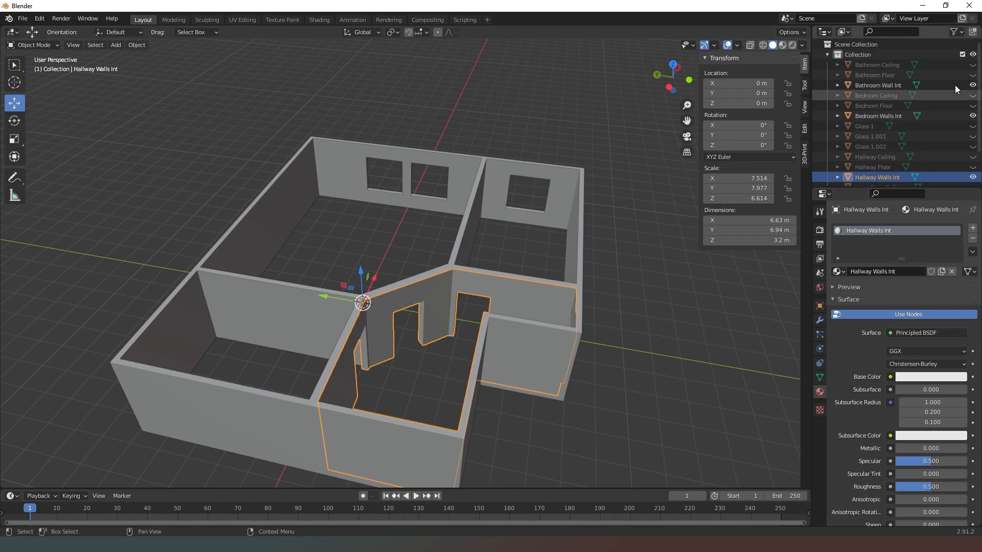
left_click(973, 75)
left_click_drag(973, 77, 972, 156)
scroll(973, 147, "down", 2)
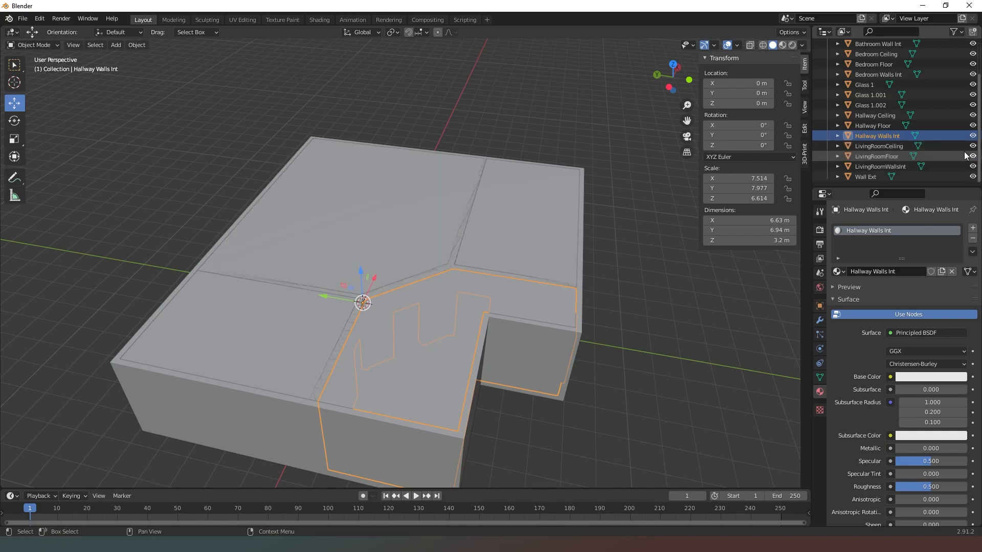
scroll(883, 98, "up", 1)
scroll(883, 97, "up", 2)
left_click(870, 65)
scroll(870, 153, "down", 3)
key("a")
- Start a Wavefront (.obj) export of the house and name the file Test House 2
left_click(23, 19)
left_click(23, 19)
left_click(26, 20)
mouse_move(77, 168)
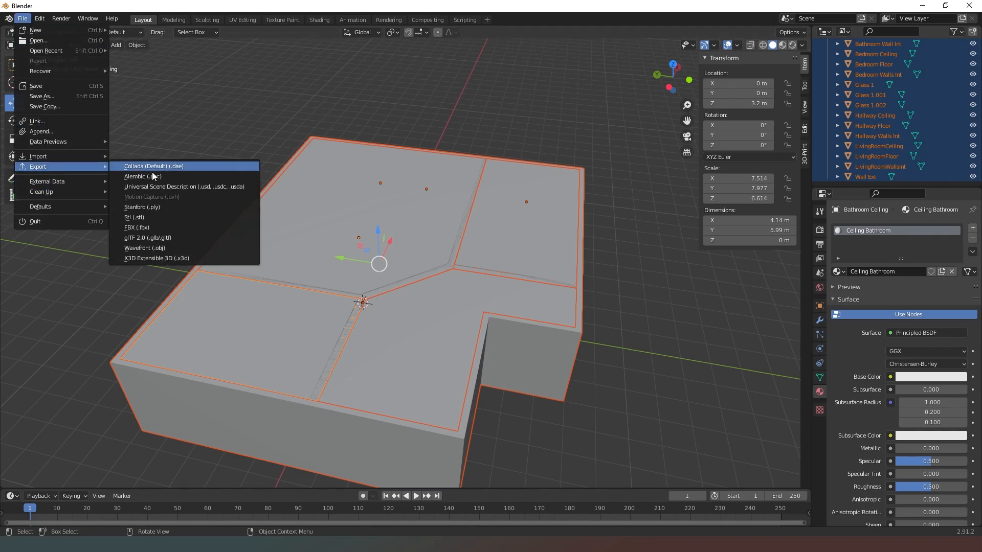
left_click(167, 247)
left_click(427, 433)
type("T")
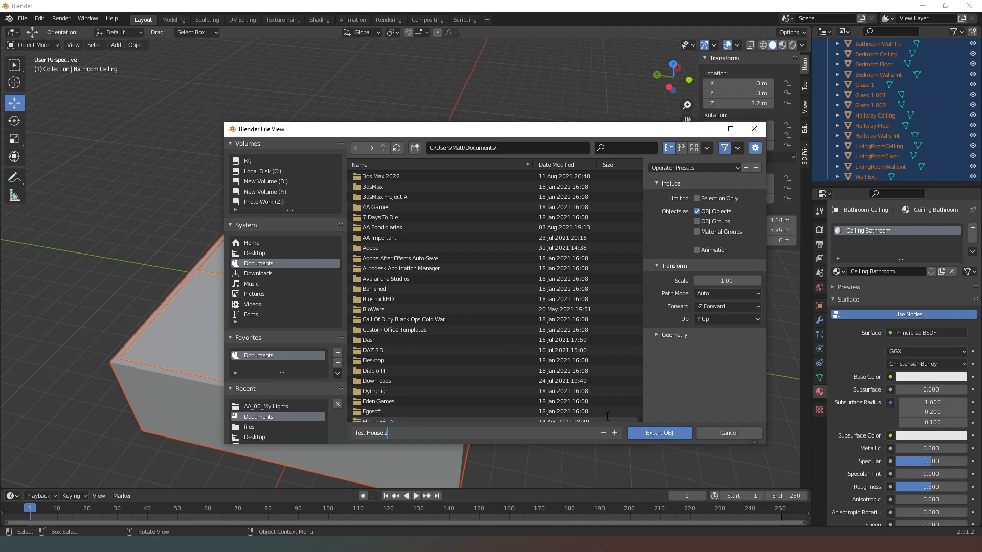
type("est House 2")
- Enable Triangulate Faces, OBJ Groups and Material Groups in the export options, and export the OBJ file
left_click(656, 335)
scroll(670, 361, "down", 3)
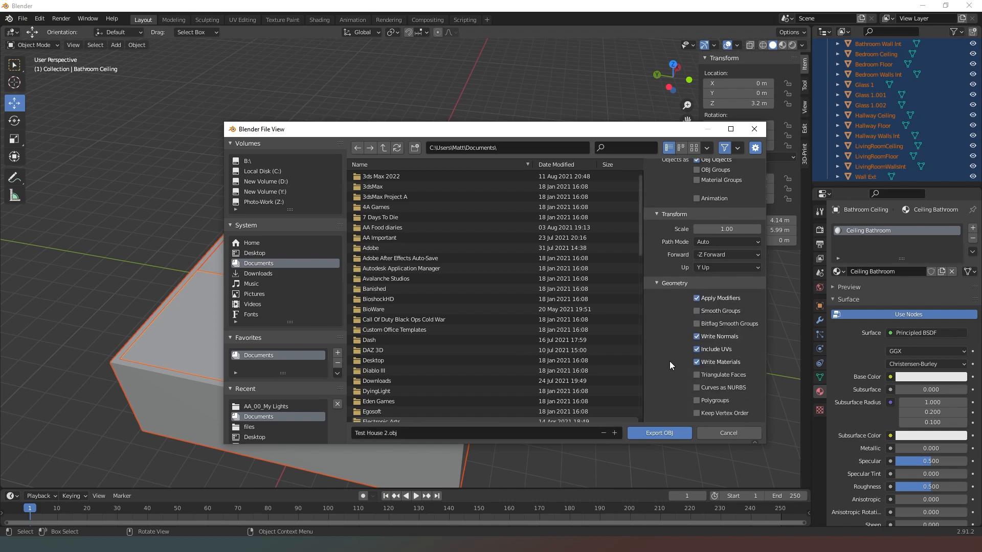
left_click(696, 375)
left_click(721, 171)
scroll(722, 171, "up", 3)
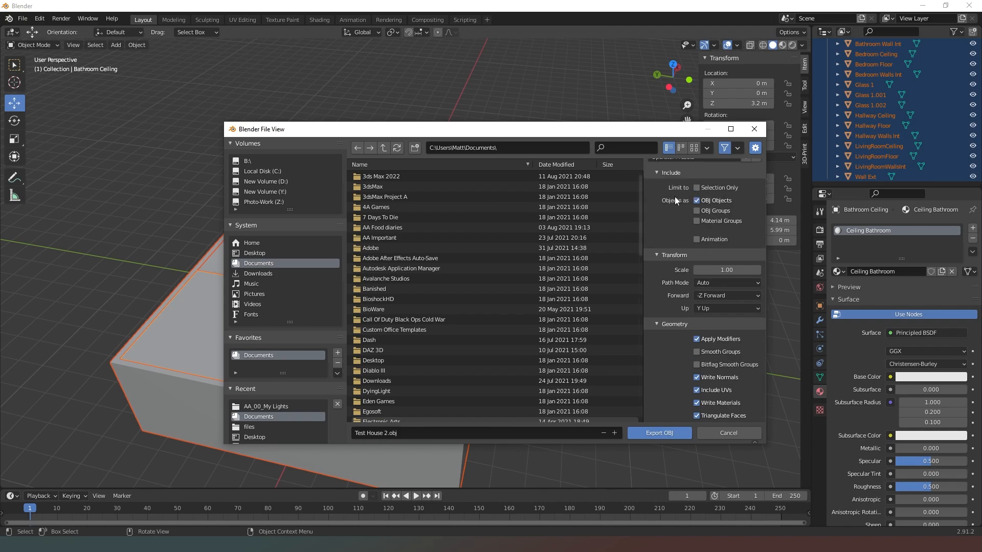
left_click(718, 231)
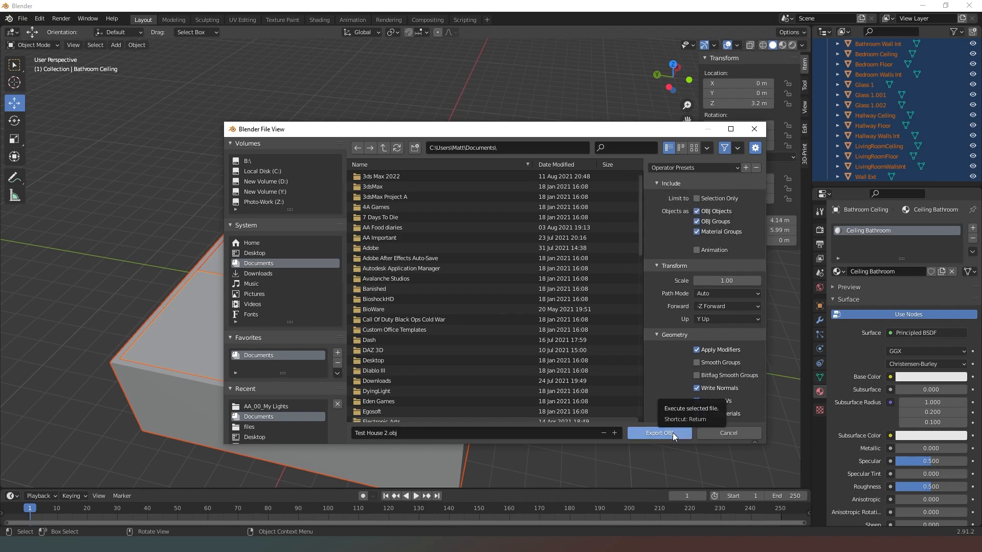
left_click(659, 433)
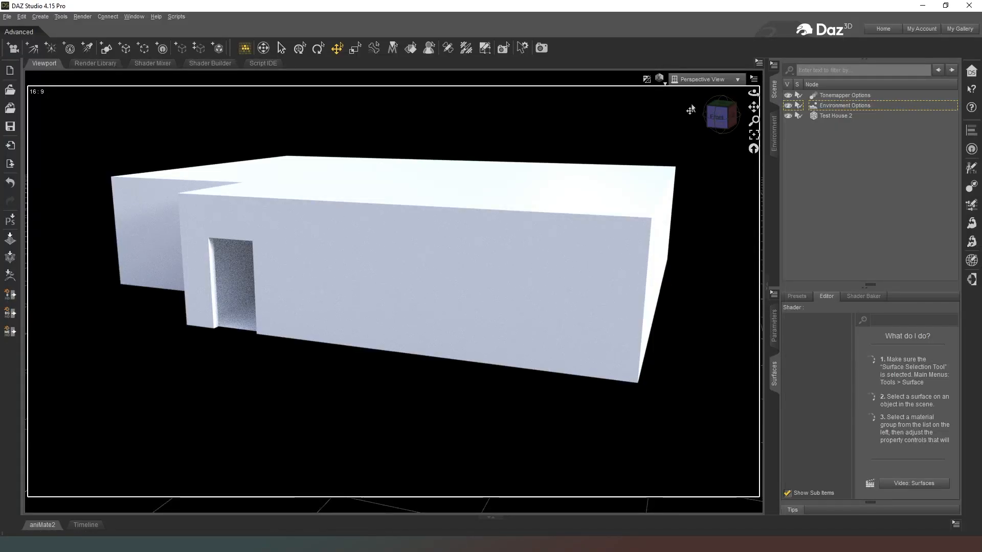
- Switch to DAZ Studio, select the imported Test House 2 model in the scene, and expand its list of surfaces
mouse_move(717, 114)
left_mouse_down()
mouse_move(980, 113)
mouse_move(723, 120)
left_mouse_up()
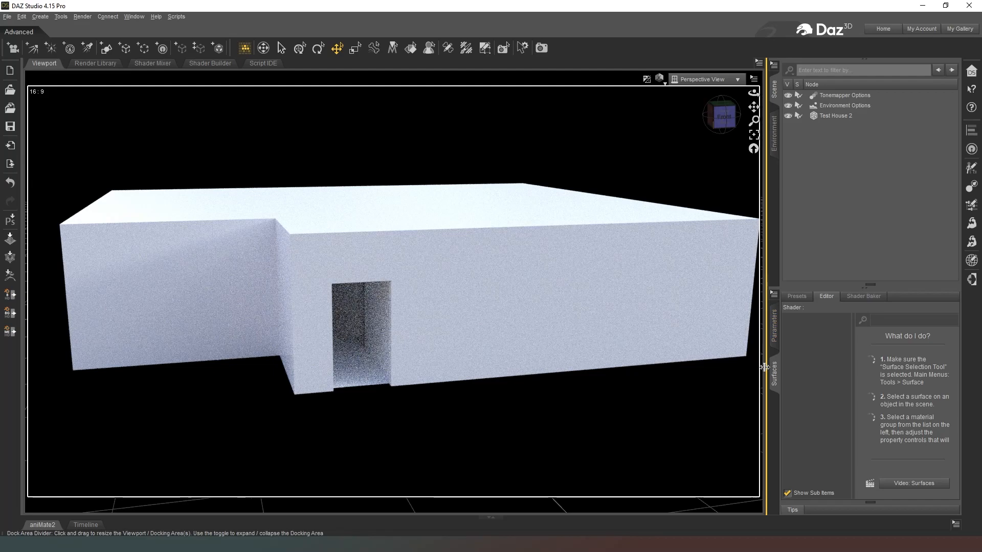
left_click(774, 369)
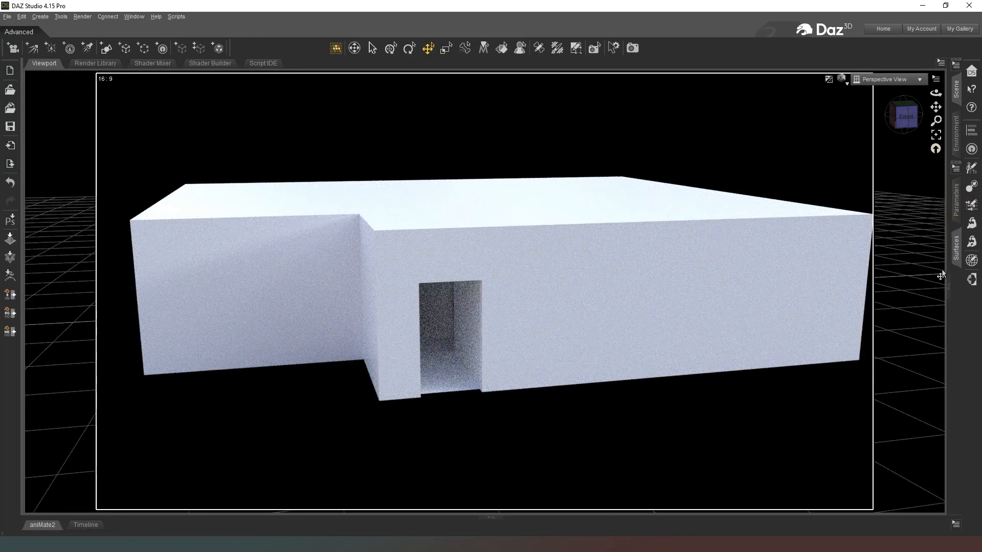
left_click(956, 248)
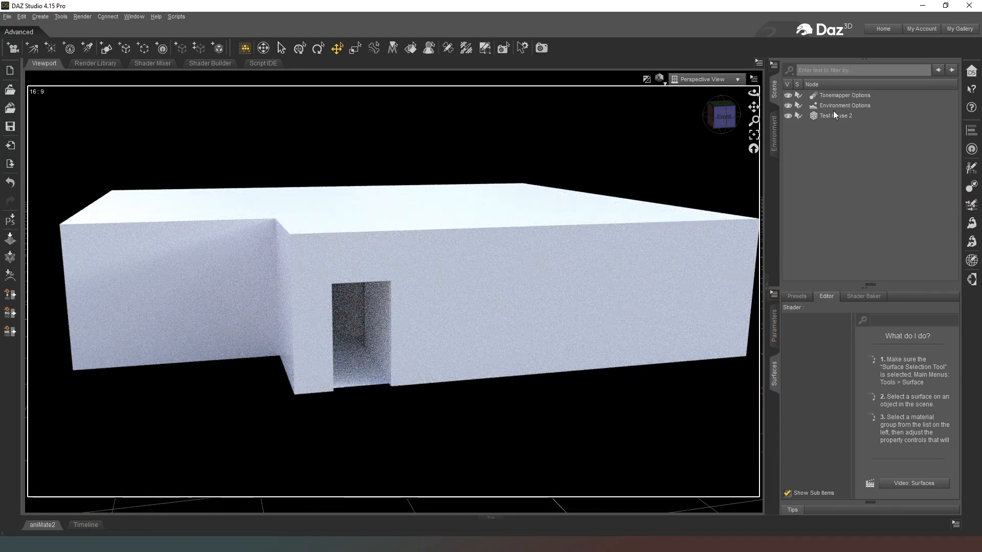
left_click(833, 115)
left_click(786, 349)
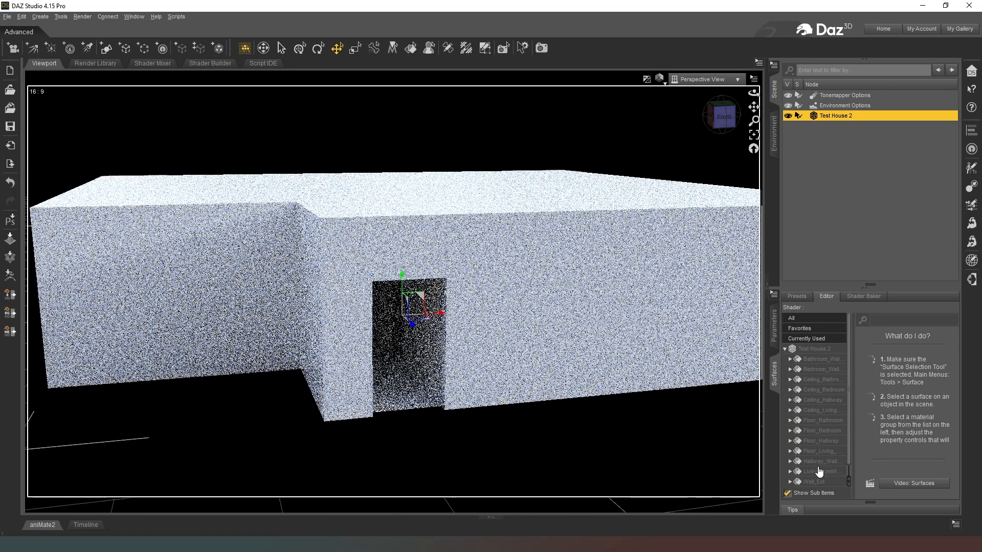
- Set Horizontal Tiles to 150 in the geometry settings of the Wall_Ext surface
left_click(814, 482)
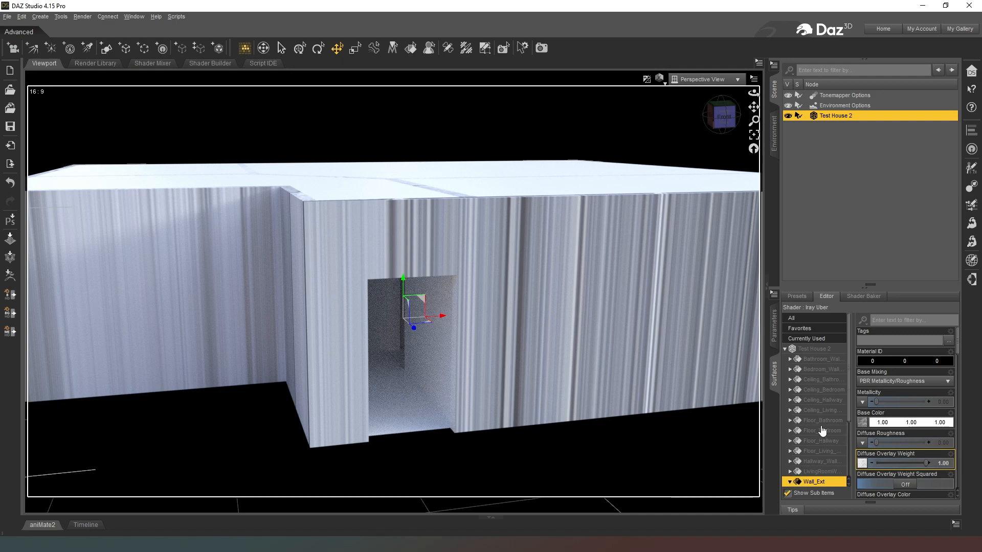
scroll(822, 431, "down", 3)
left_click(820, 471)
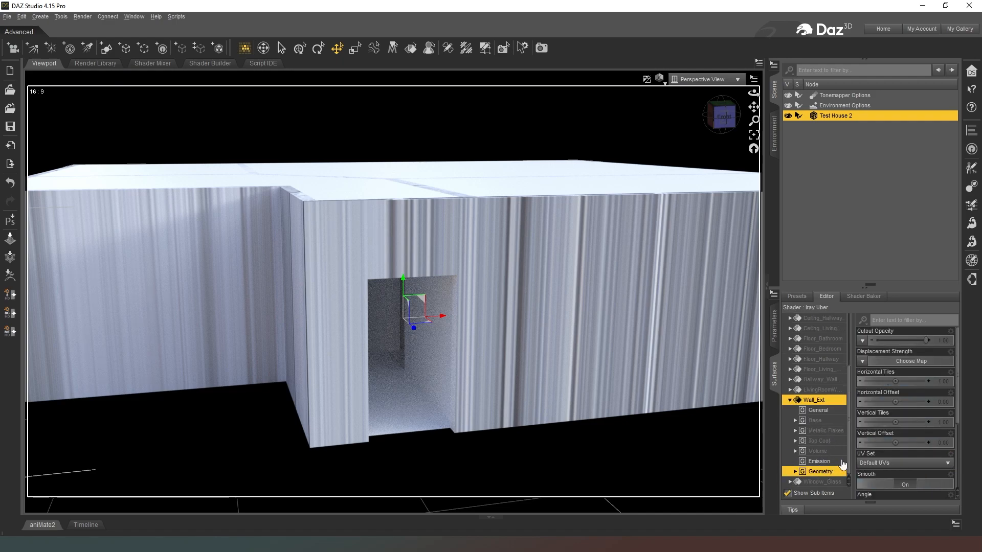
left_click(942, 382)
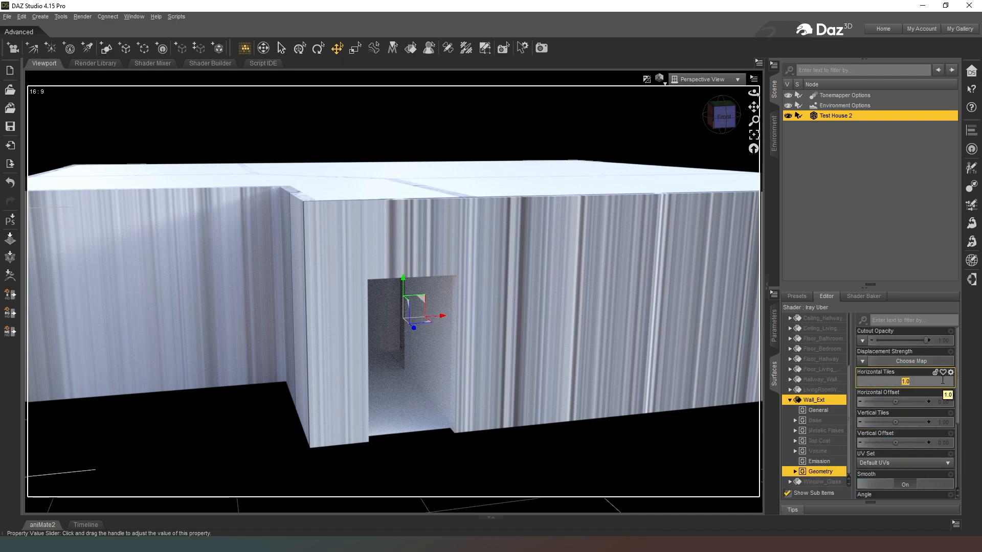
type("150")
key("Return")
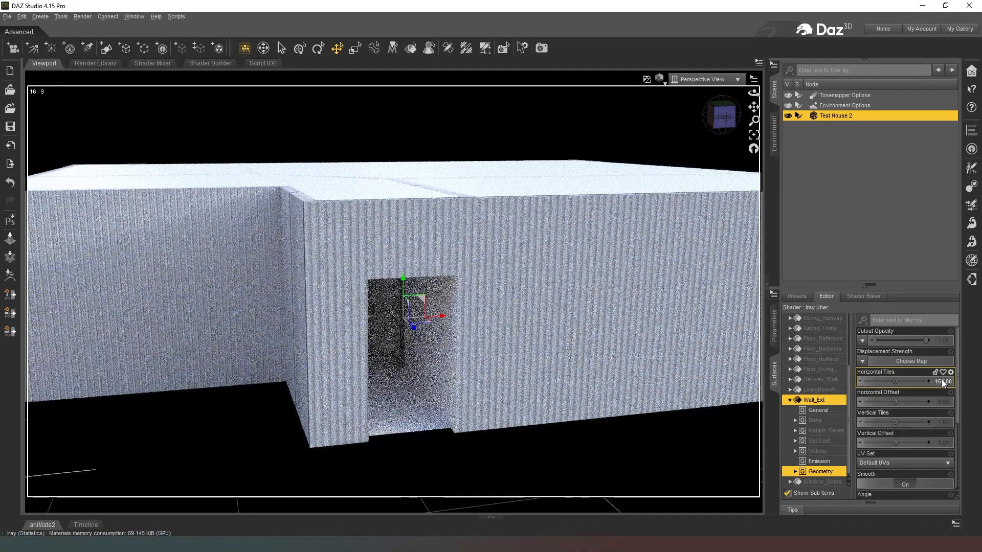
- Set Vertical Tiles to 150 in the geometry settings of the Wall_Ext surface
left_click(946, 421)
type("150")
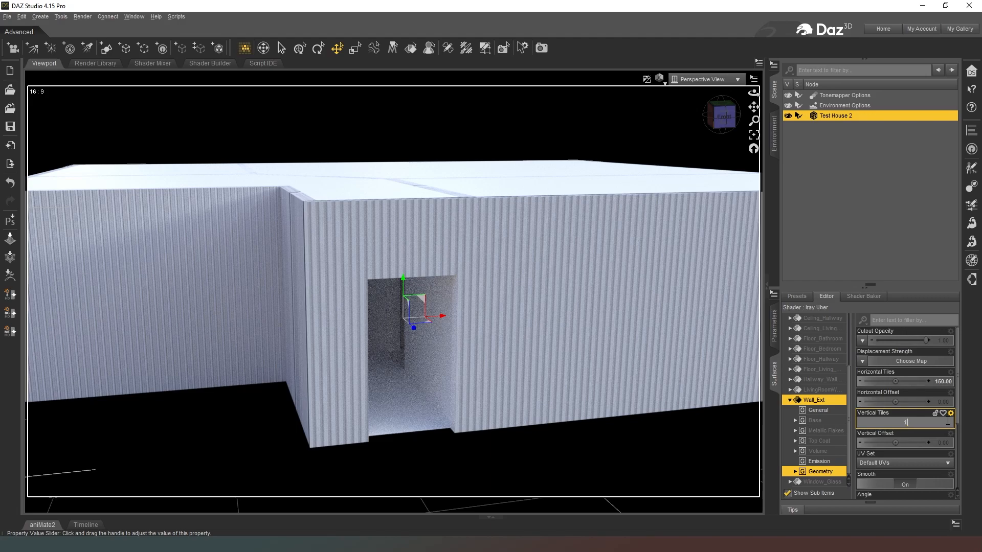
key("Return")
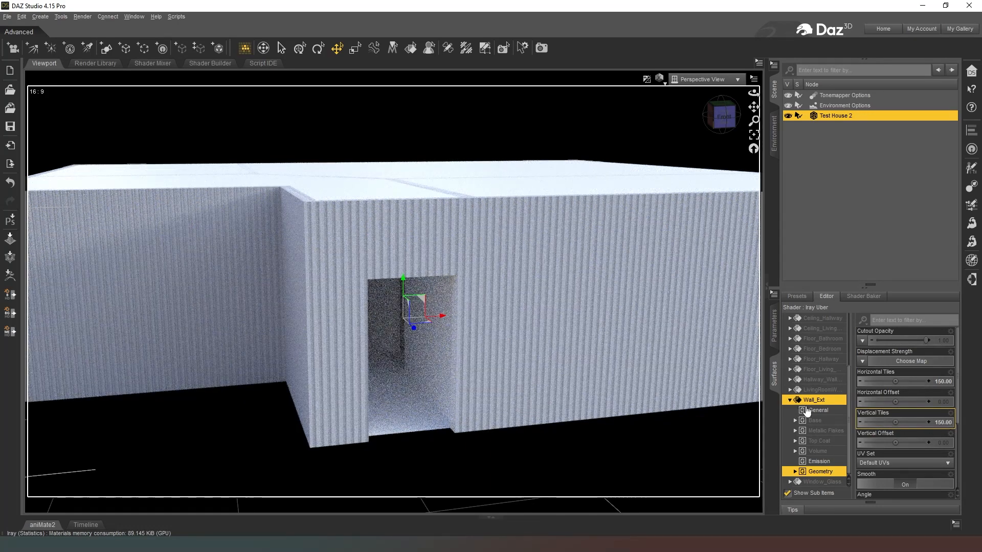
- Raise the Wall_Ext surface's Vertical Tiles to 1500 and collapse its settings groups
left_click(935, 422)
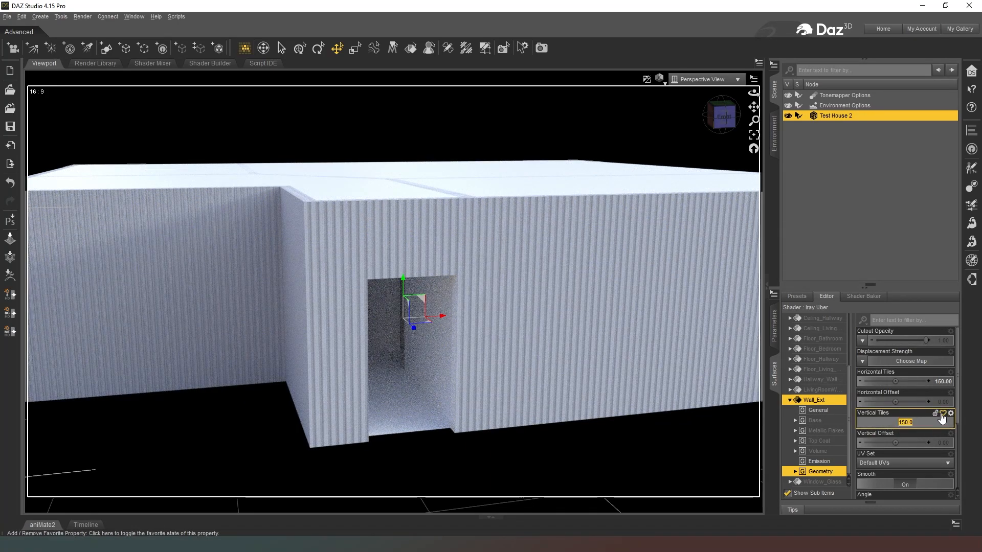
type("0")
key("Return")
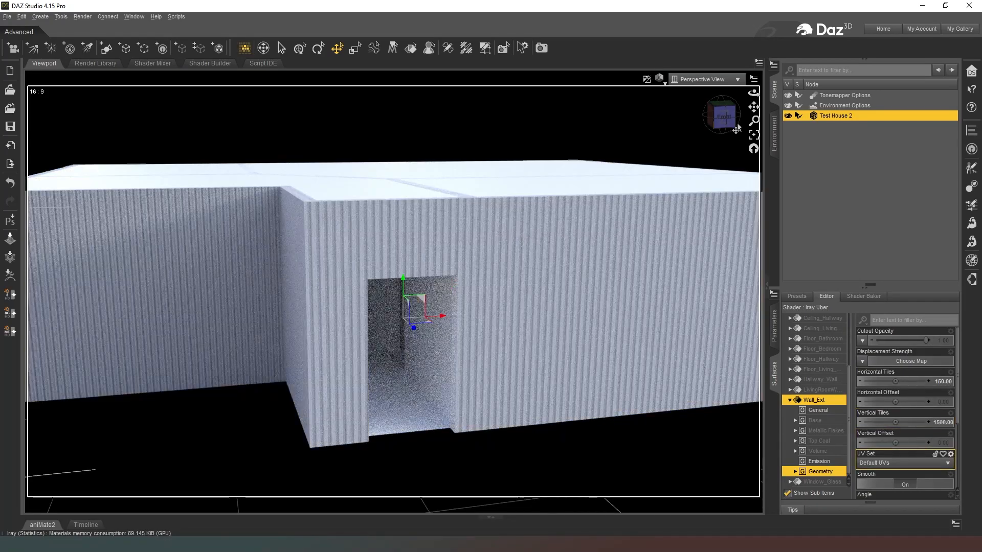
left_click_drag(737, 129, 699, 167)
left_click(722, 117)
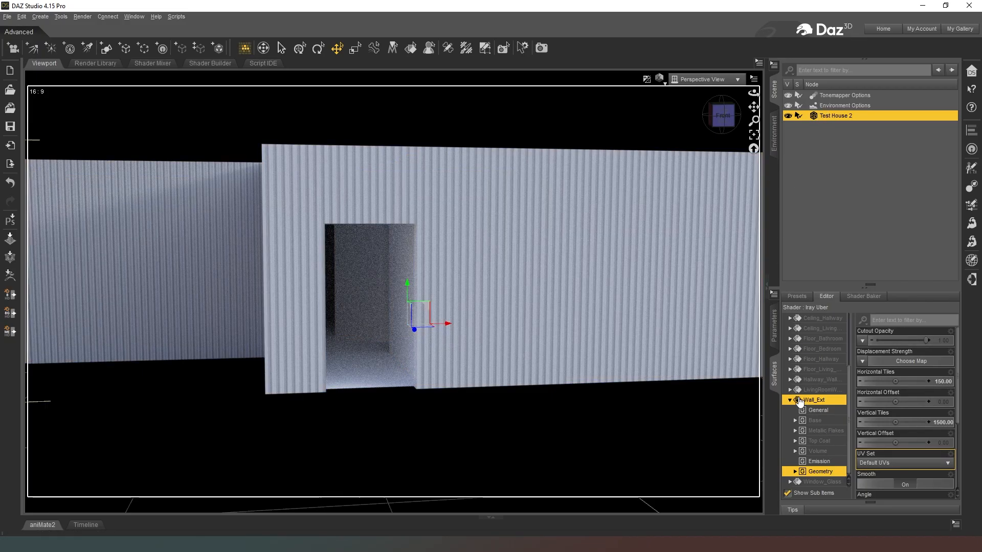
left_click(791, 401)
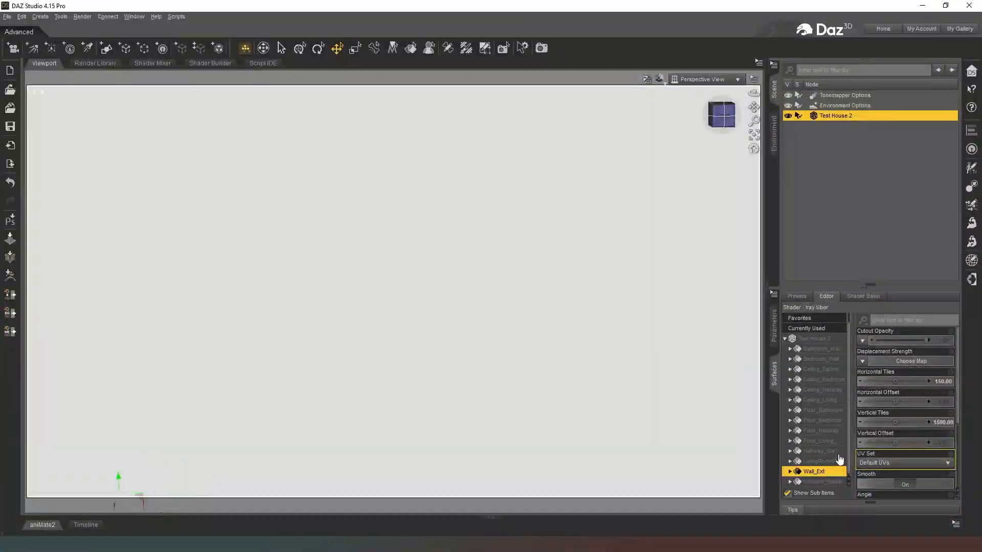
- Apply a clear glass shader to the Window_Glass surface and check the windows from the house's exterior
scroll(840, 461, "up", 1)
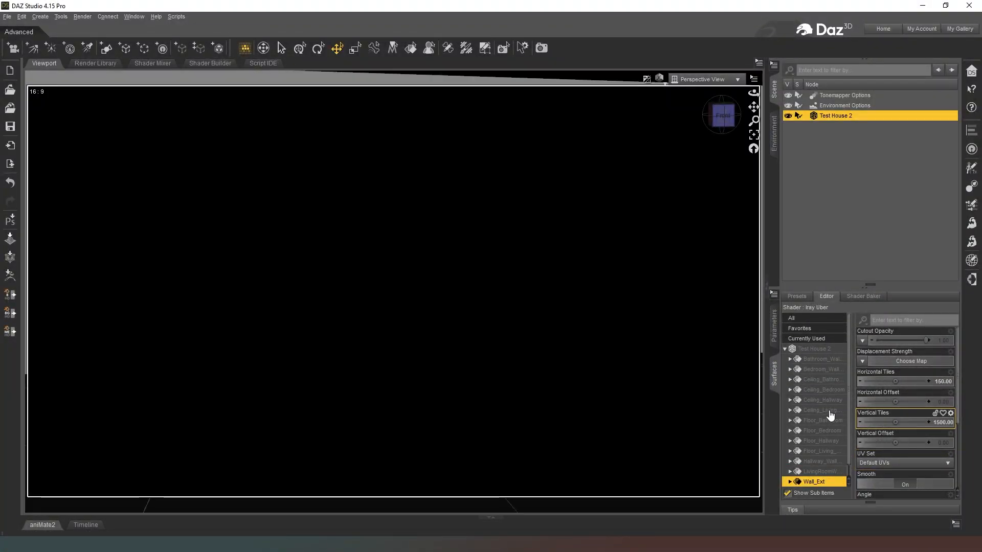
scroll(817, 427, "down", 1)
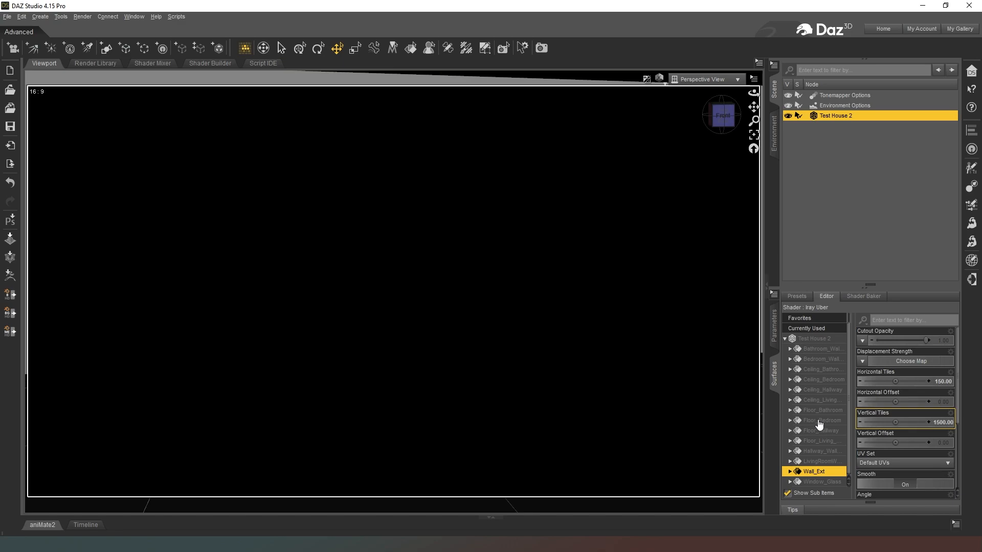
left_click(820, 482)
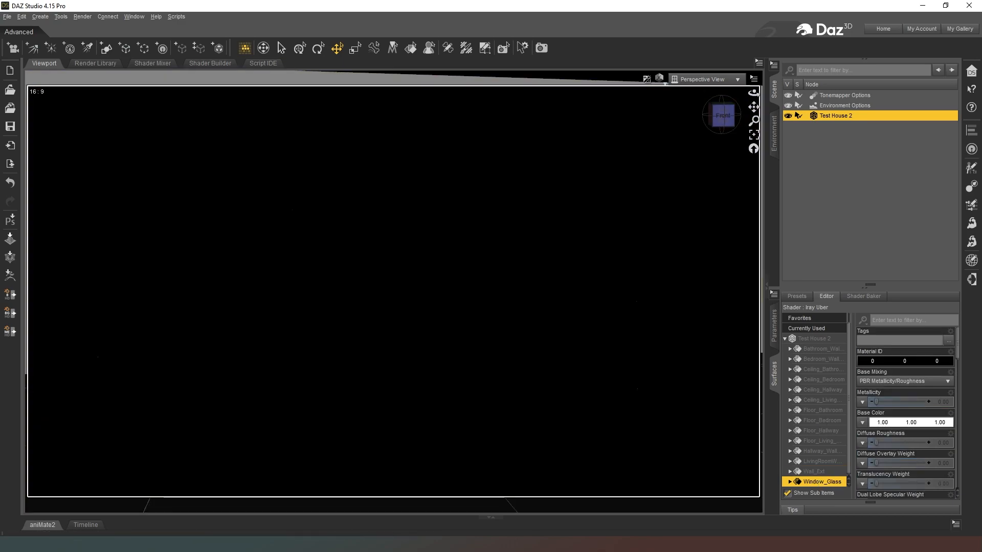
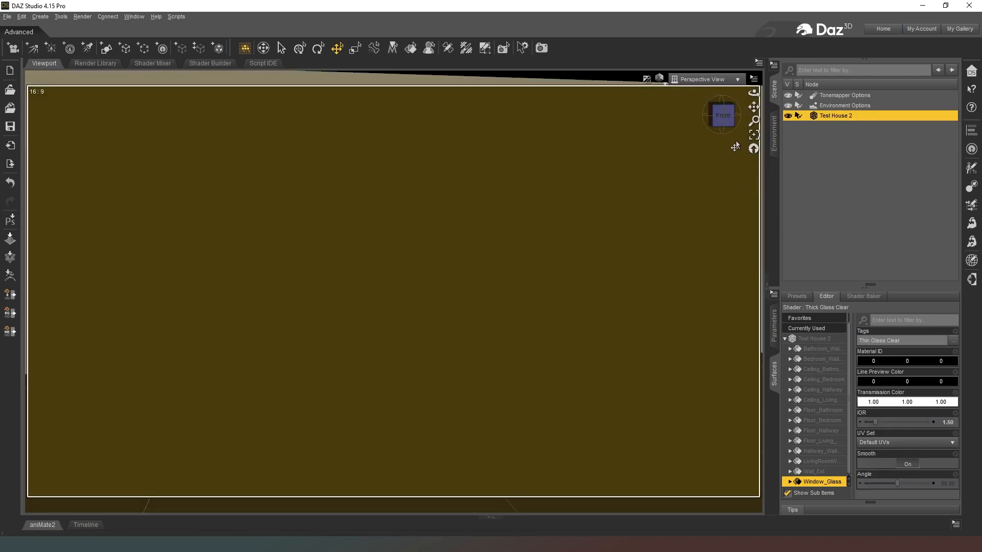
left_click_drag(724, 116, 710, 135)
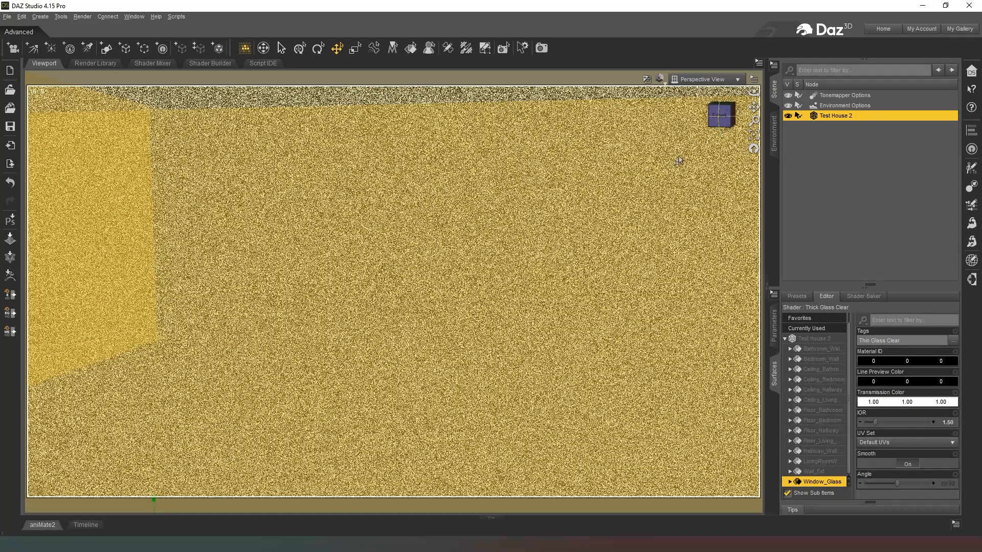
scroll(706, 138, "down", 6)
scroll(752, 152, "down", 5)
left_click(751, 152)
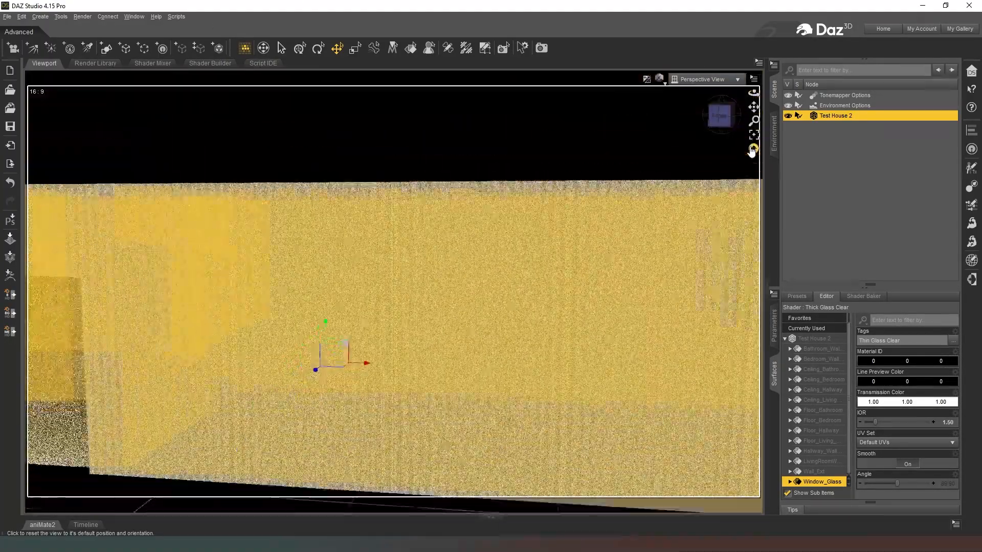
left_click_drag(721, 131, 548, 300)
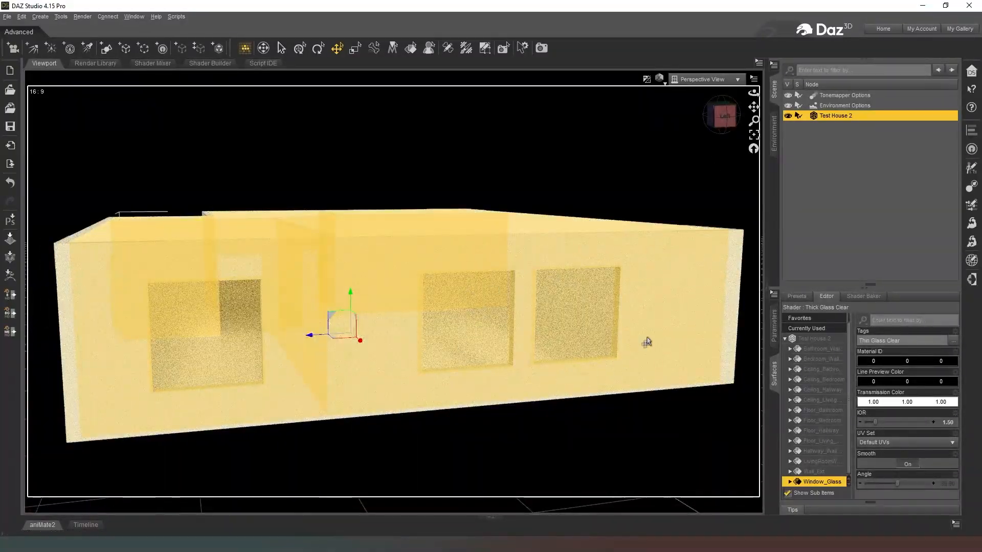
left_click(822, 369)
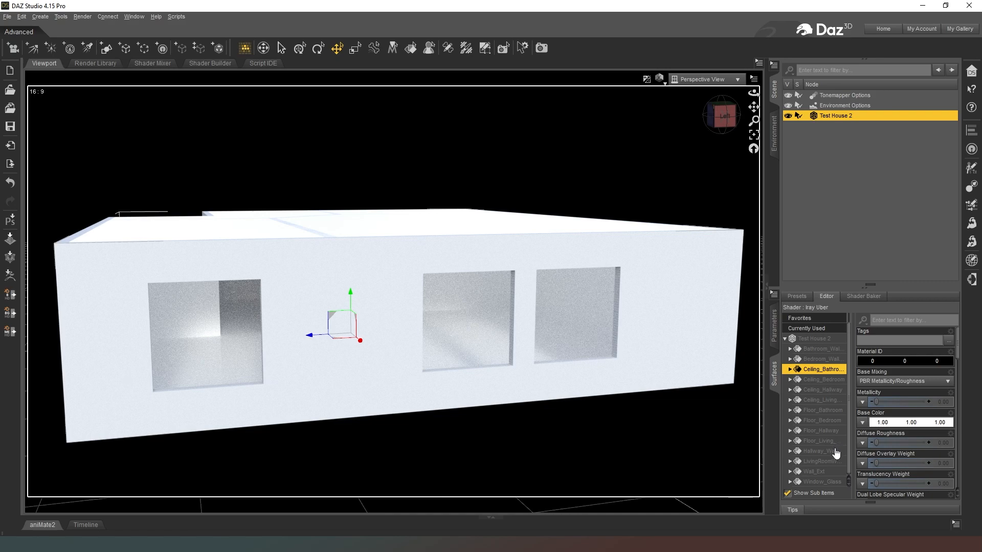
- Give the living room floor surface a wood texture and set its Horizontal Tiles and Vertical Tiles to 10
left_click(821, 441)
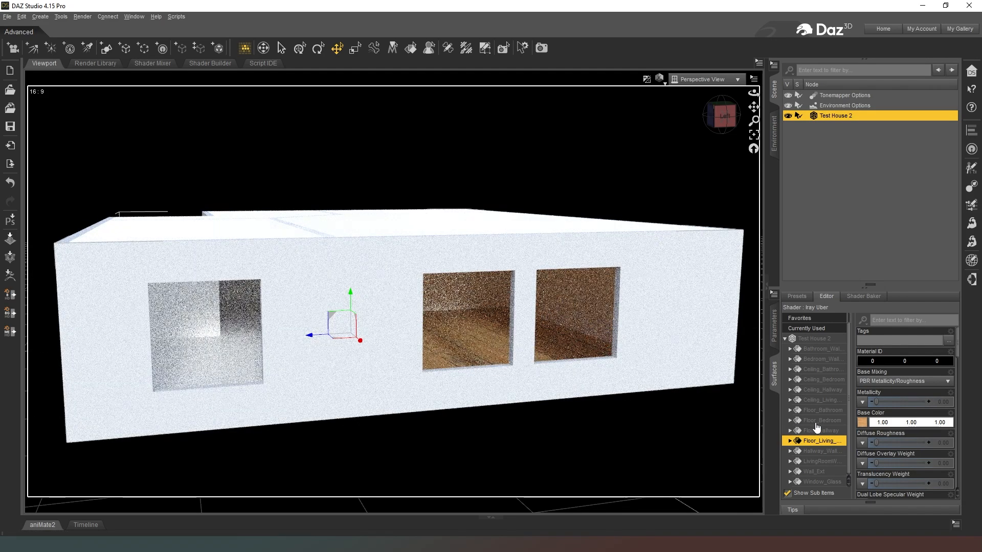
left_click(790, 440)
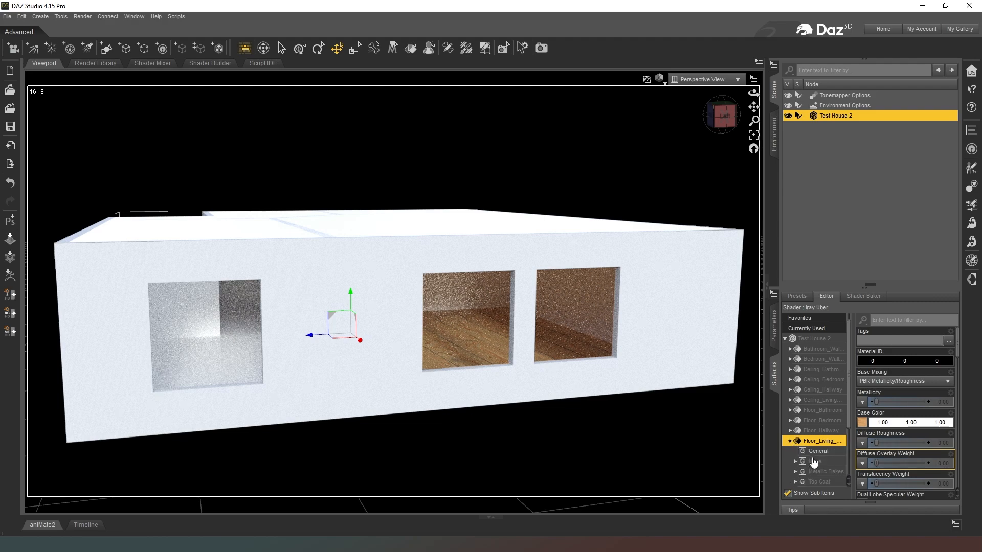
scroll(807, 461, "down", 3)
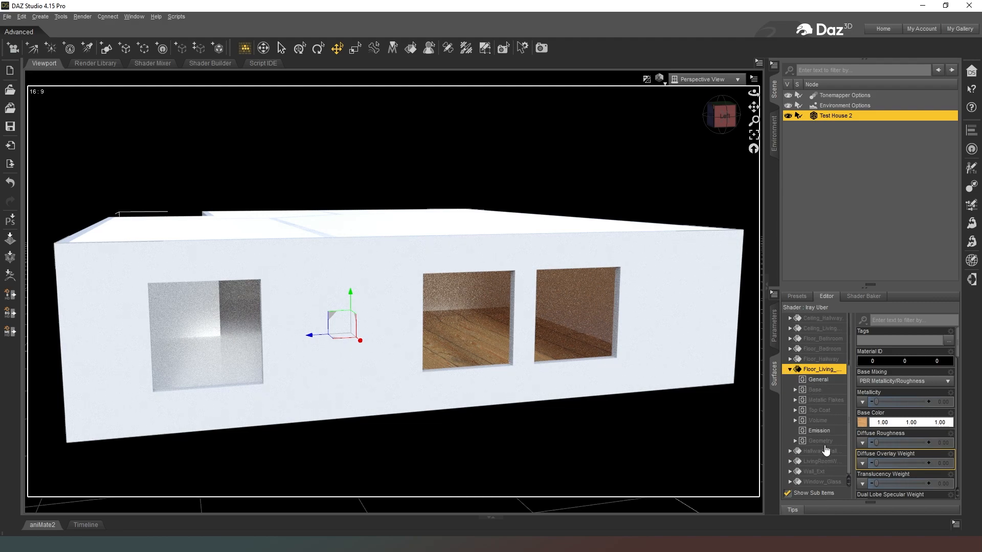
left_click(820, 440)
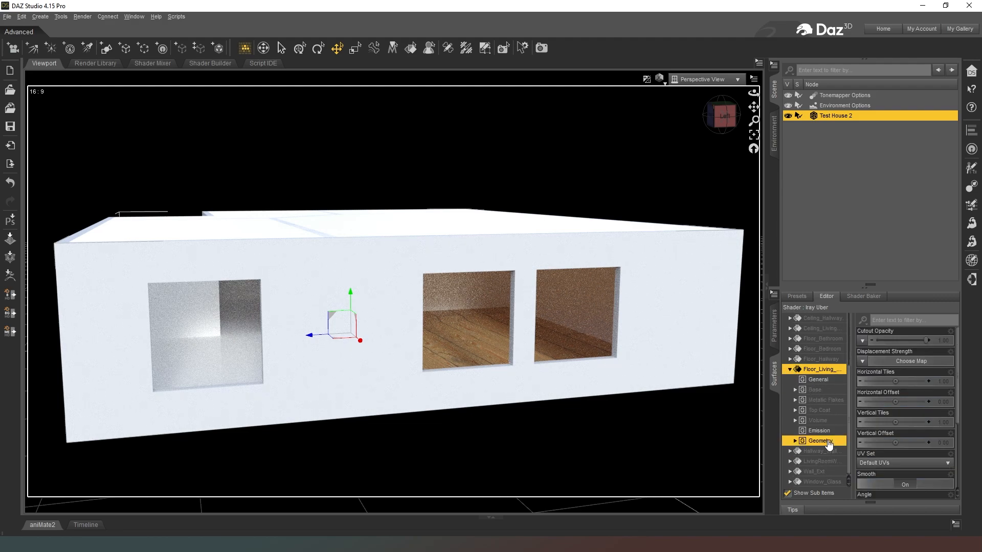
left_click(945, 380)
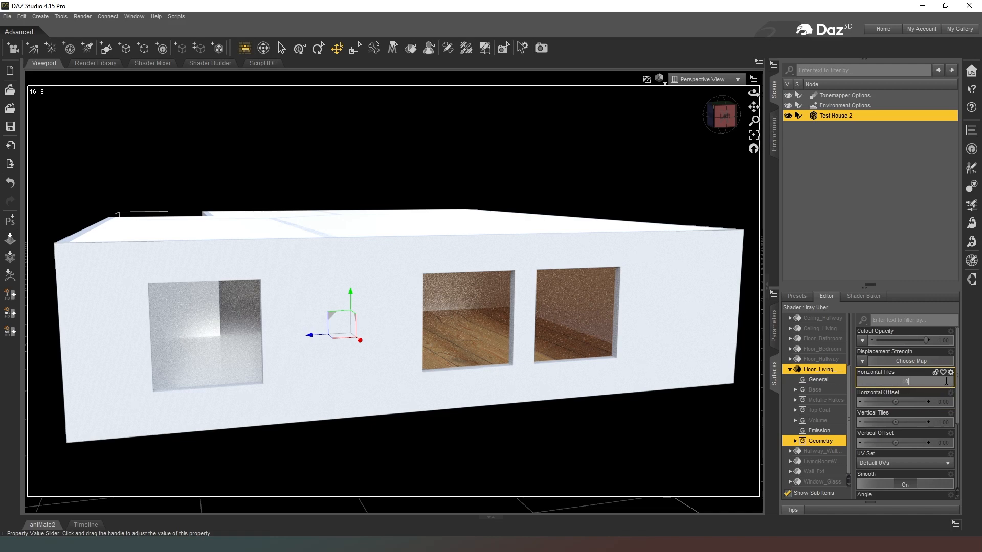
type("10")
key("Return")
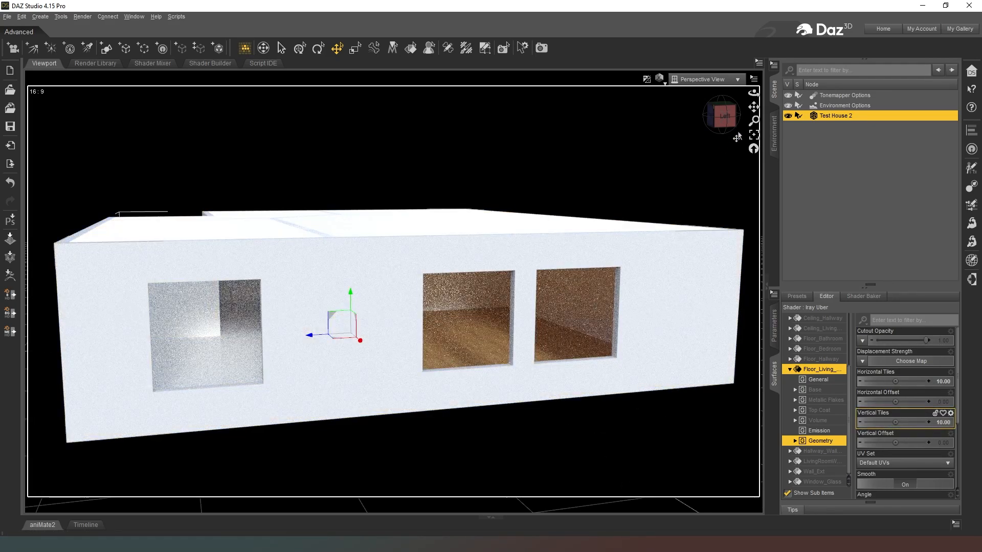
left_click(790, 370)
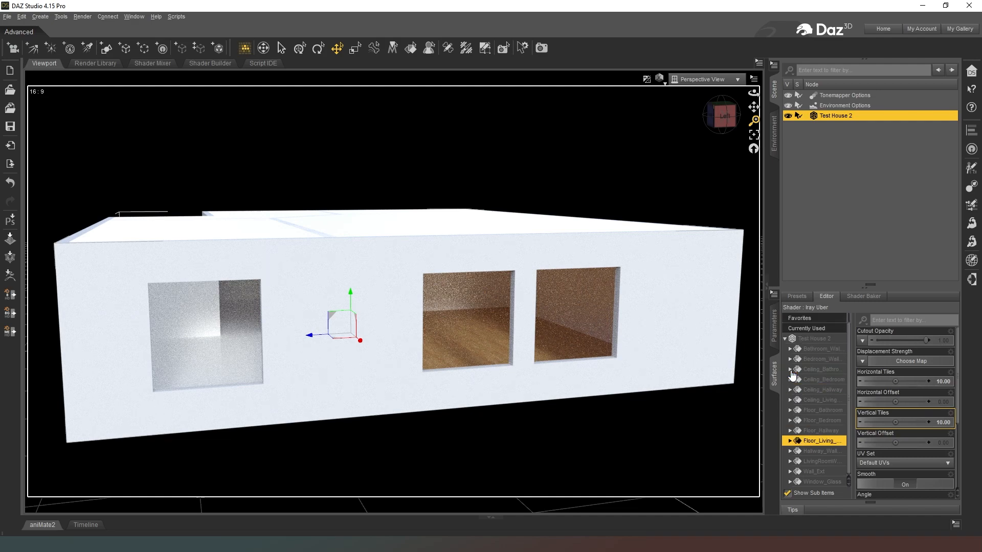
- Copy the living room floor's surface settings and select the Floor_Hallway surface
right_click(823, 441)
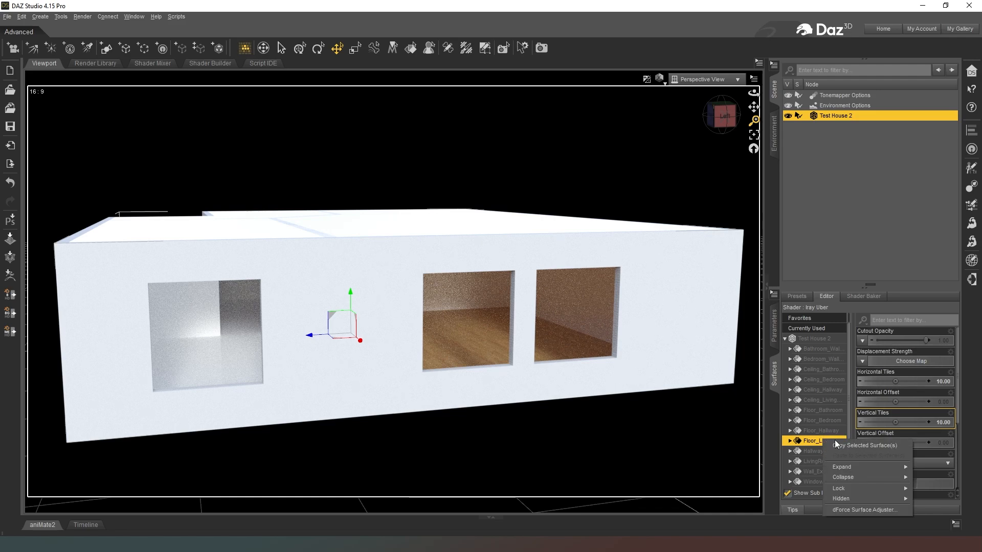
left_click(845, 446)
left_click(829, 432)
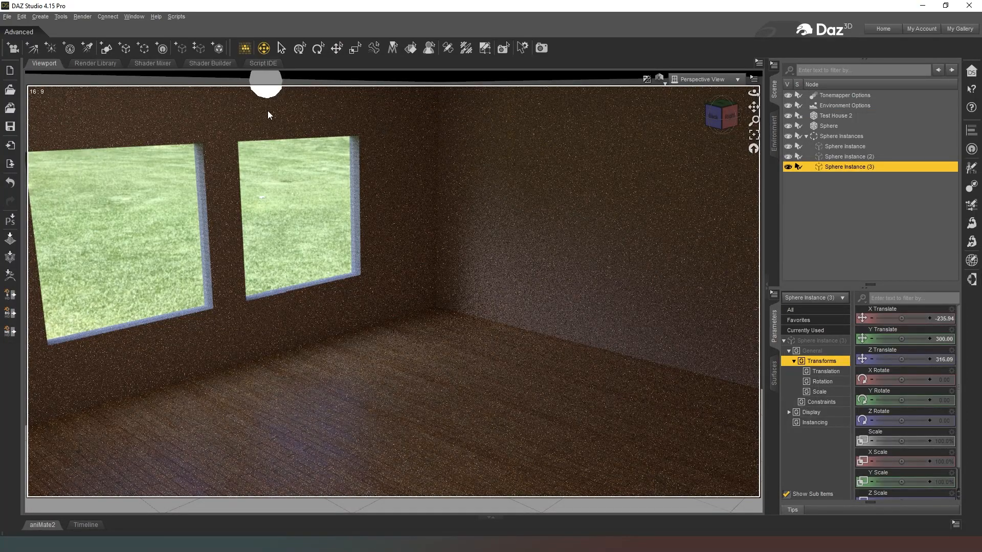
- Examine the textured walls and floors inside the house, moving from room to room through the doorways
mouse_move(404, 206)
middle_mouse_down()
mouse_move(583, 207)
mouse_move(623, 185)
middle_mouse_up()
scroll(404, 206, "up", 8)
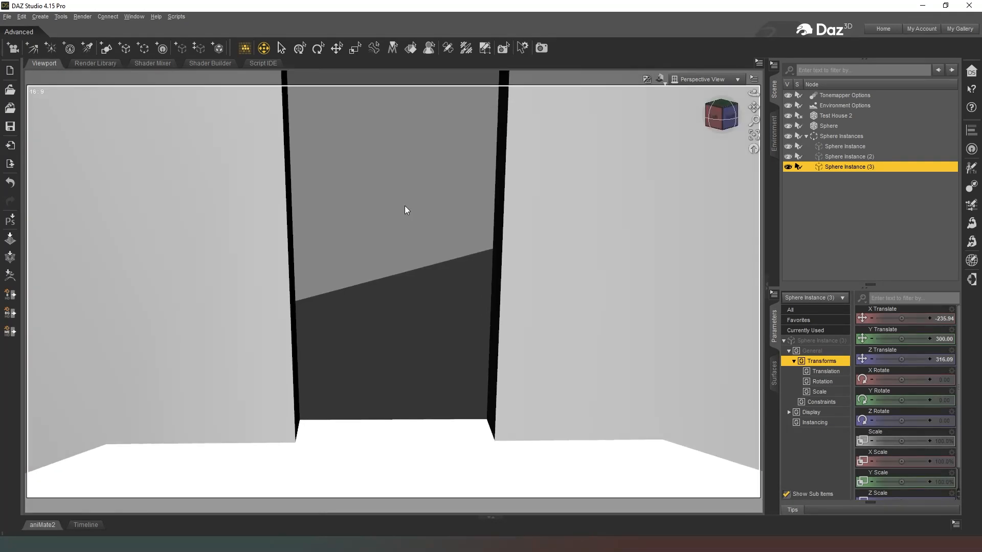
scroll(405, 206, "up", 5)
middle_click_drag(404, 206, 542, 181)
scroll(405, 208, "down", 3)
middle_click_drag(419, 240, 424, 197)
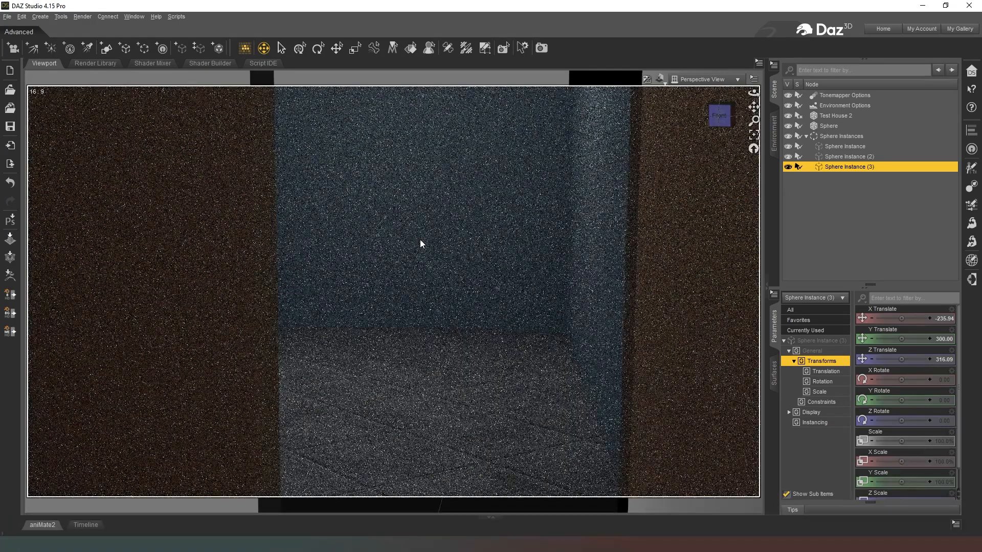
middle_click_drag(420, 240, 302, 273)
middle_click_drag(434, 276, 418, 278)
scroll(418, 277, "up", 2)
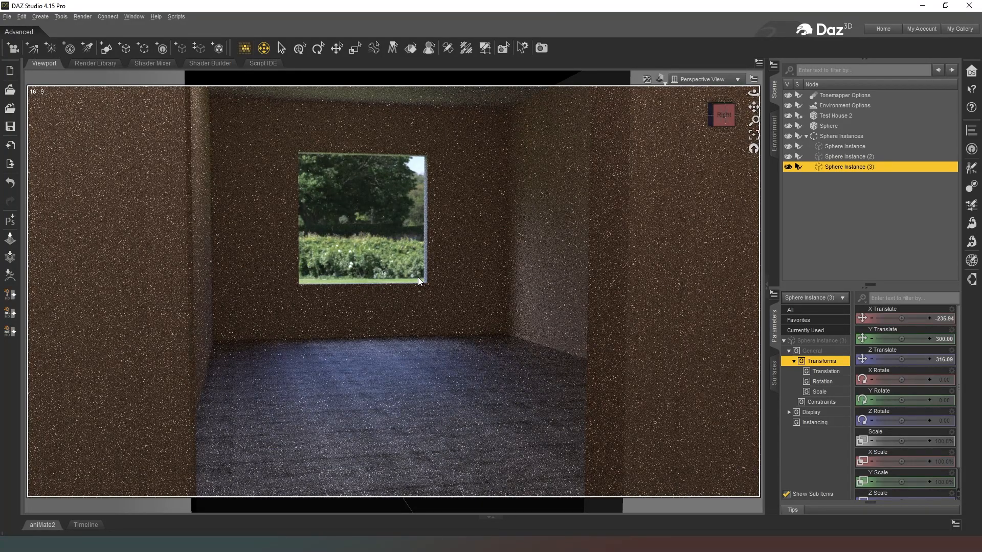
mouse_move(419, 277)
middle_mouse_down()
mouse_move(312, 280)
mouse_move(402, 291)
mouse_move(393, 289)
mouse_move(417, 287)
mouse_move(418, 277)
middle_mouse_up()
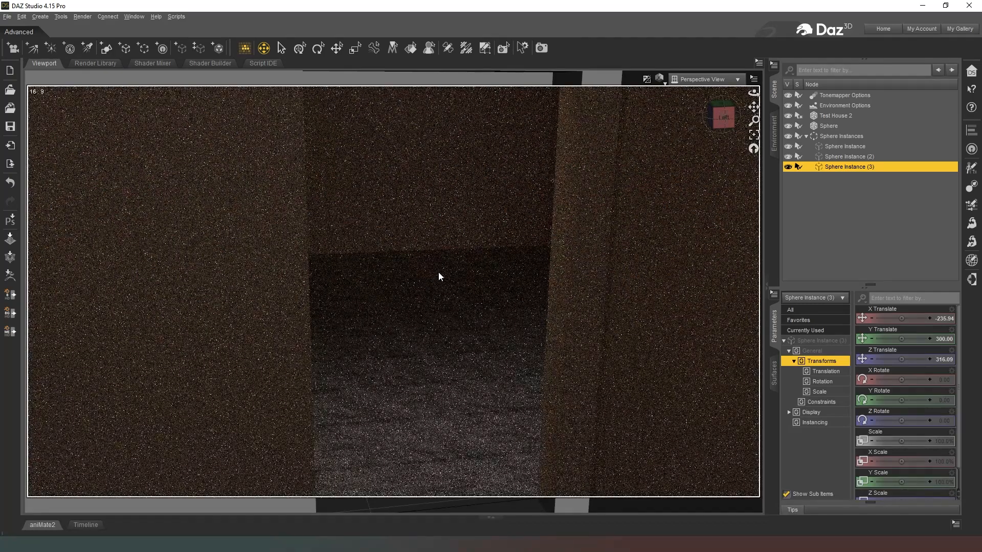